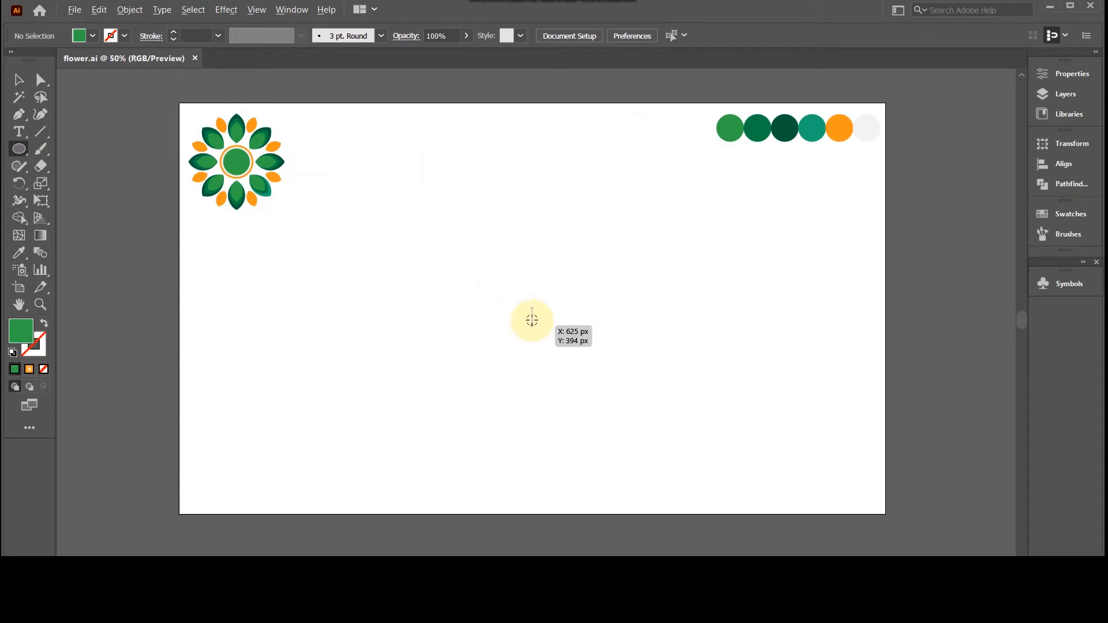
# Draw a green circle with the Ellipse tool near the center of the artboard and select it.
pyautogui.moveTo(532, 310); pyautogui.dragTo(558, 354)
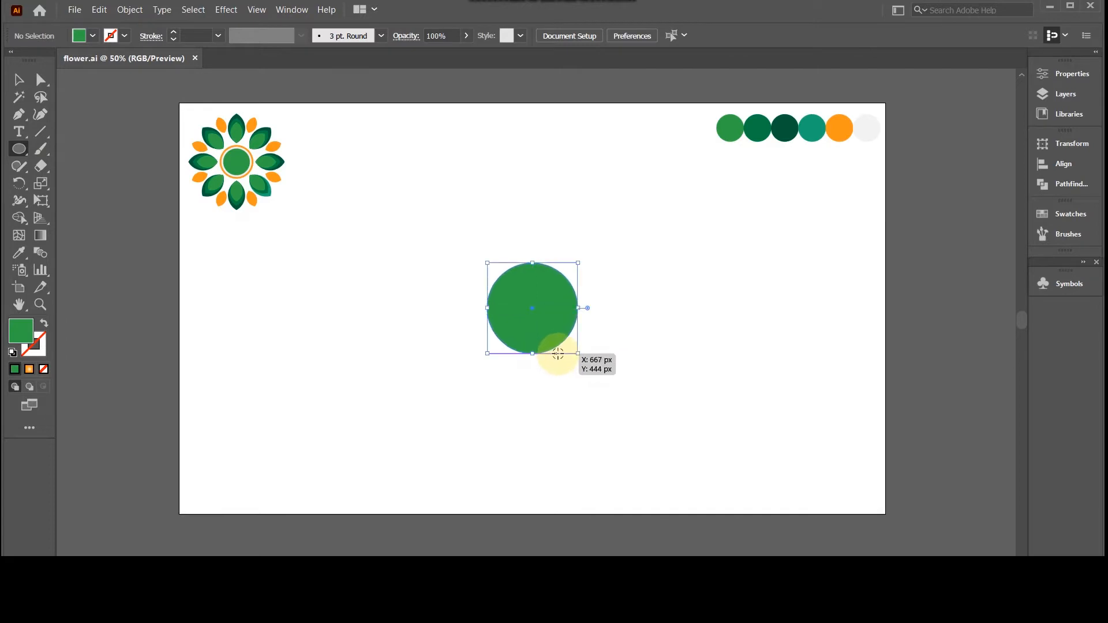
pyautogui.click(19, 79)
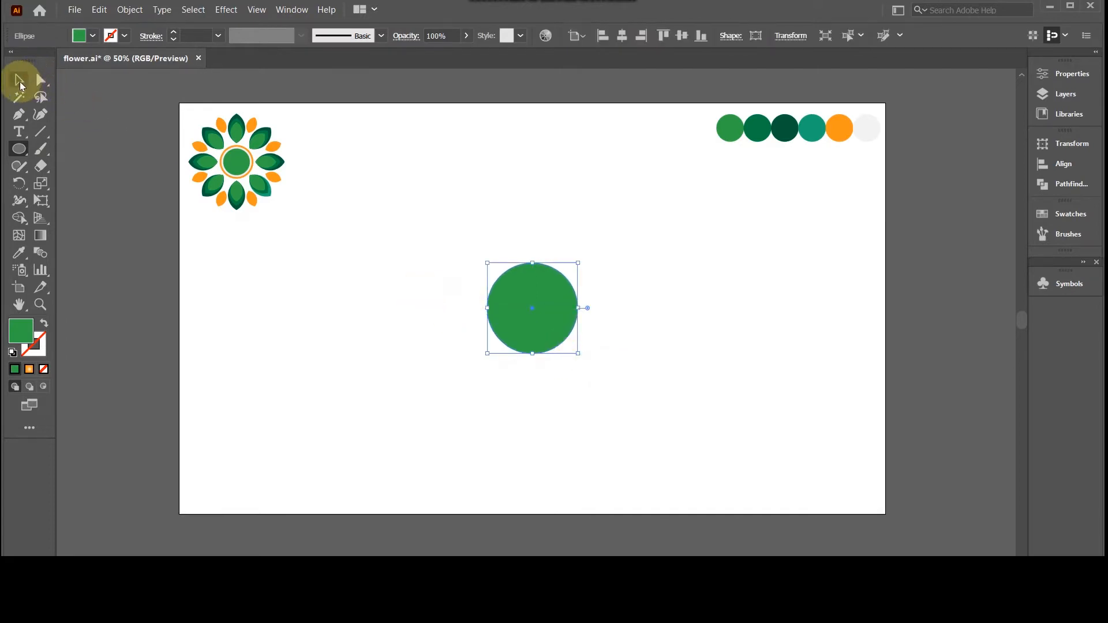
pyautogui.click(507, 171)
pyautogui.click(553, 297)
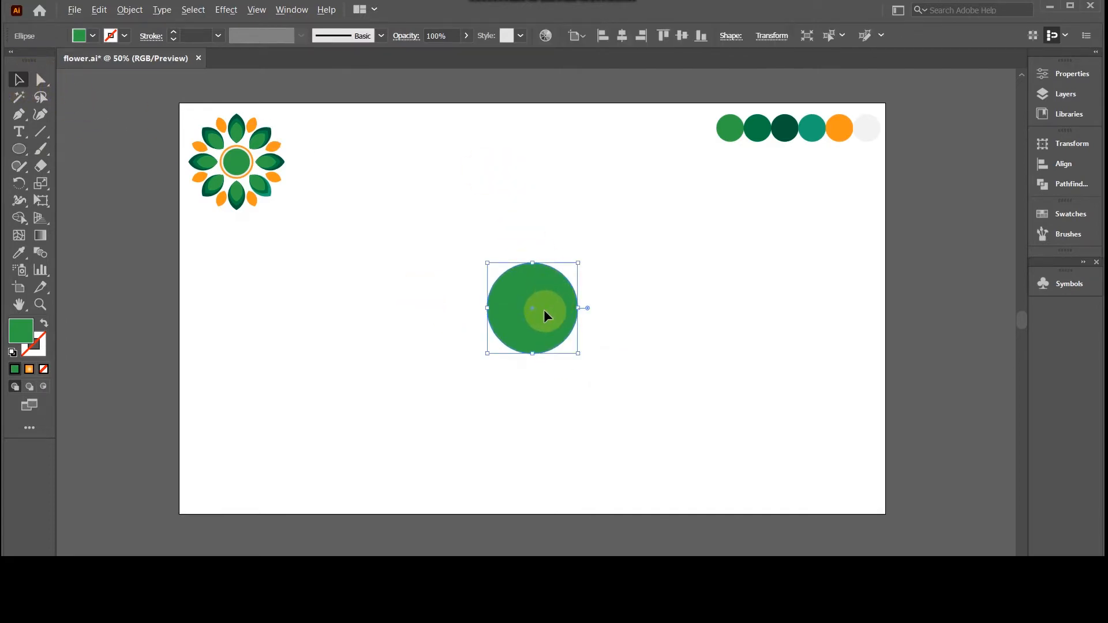
# Duplicate the green circle directly above itself, add a second copy overlapping it toward the left, and select both copies.
pyautogui.moveTo(545, 315); pyautogui.dragTo(462, 222)
pyautogui.click(651, 228)
pyautogui.click(562, 228)
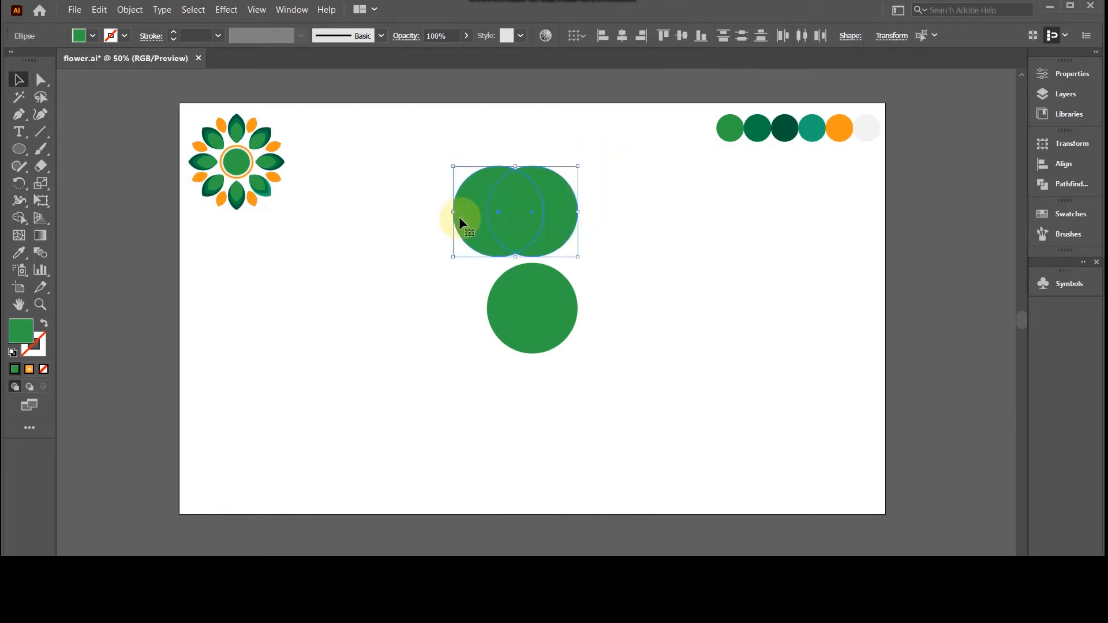
pyautogui.click(633, 240)
pyautogui.moveTo(602, 164); pyautogui.dragTo(407, 168)
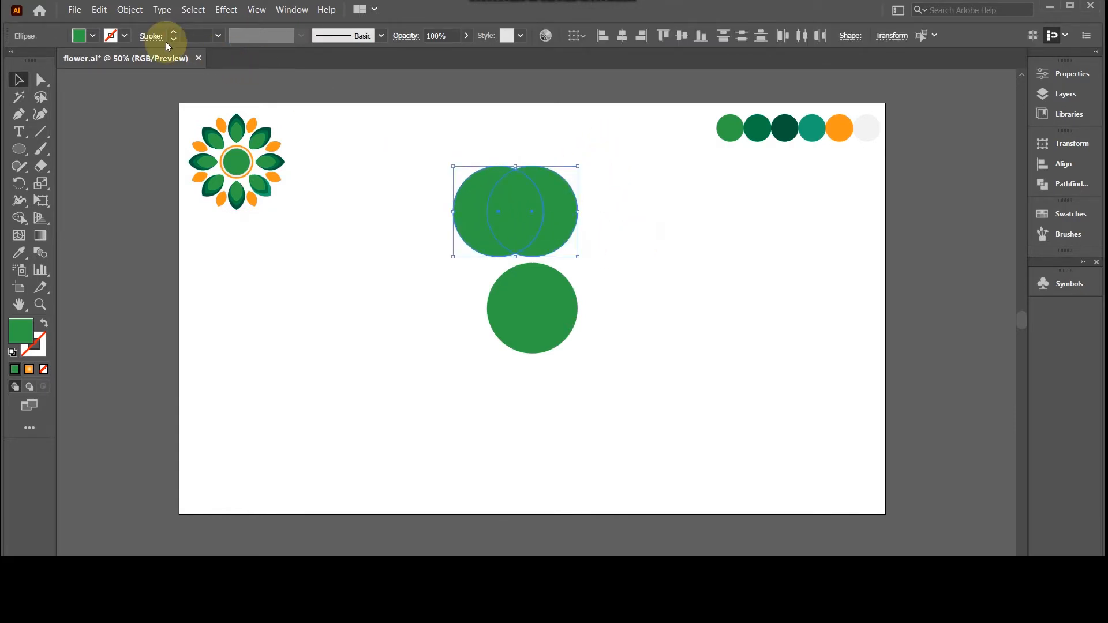
# Give the two overlapping circles a 0.25 pt black stroke and no fill.
pyautogui.click(194, 35)
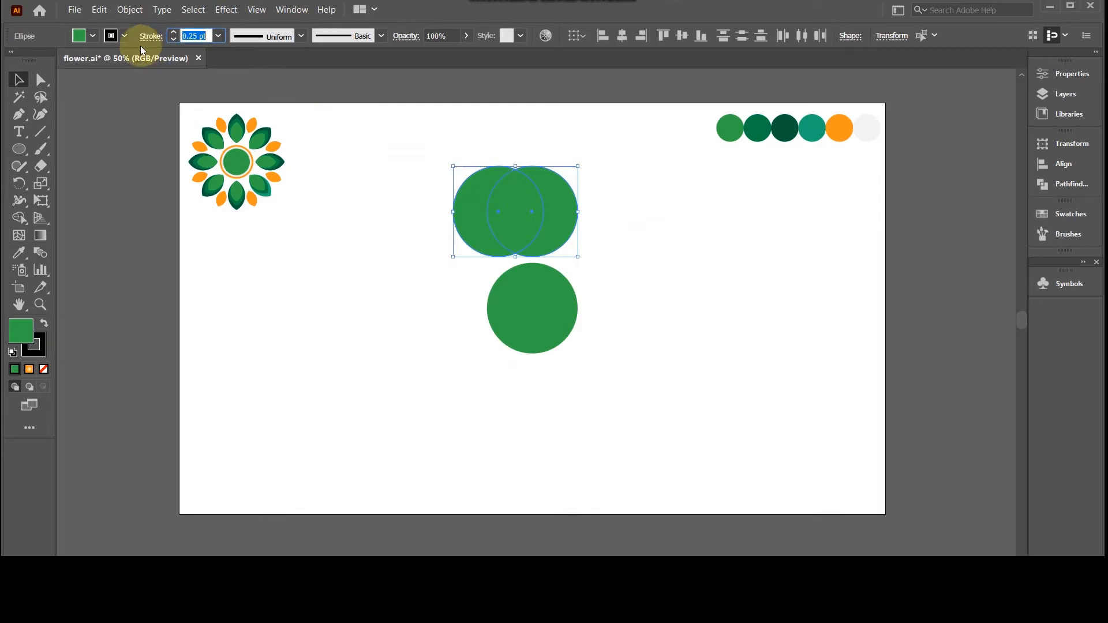
pyautogui.click(93, 35)
pyautogui.click(9, 60)
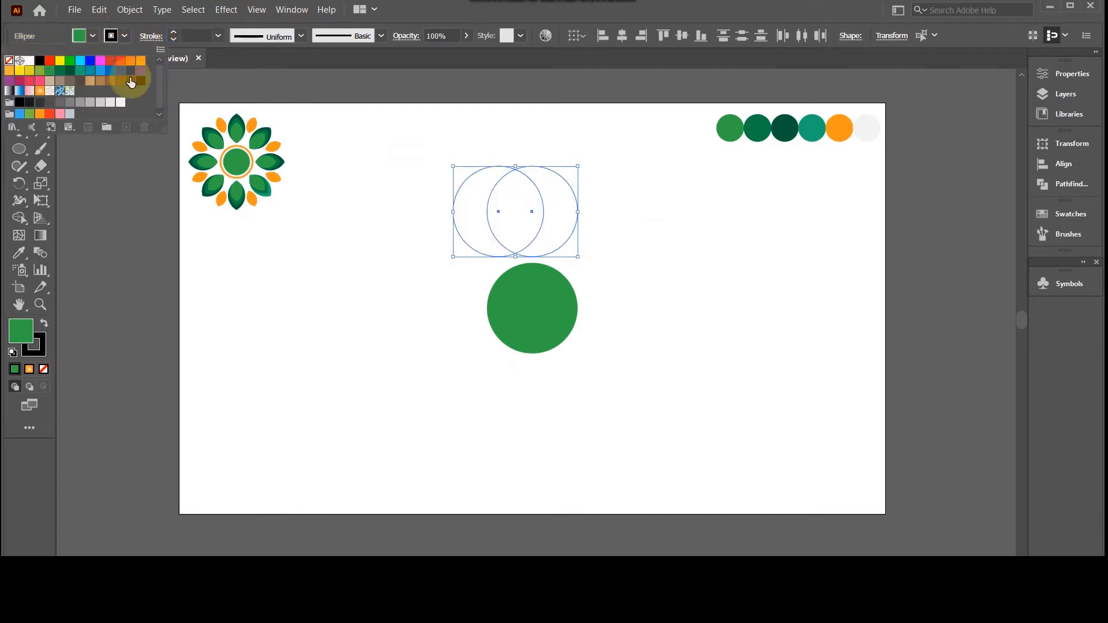
pyautogui.press('Escape')
pyautogui.click(627, 168)
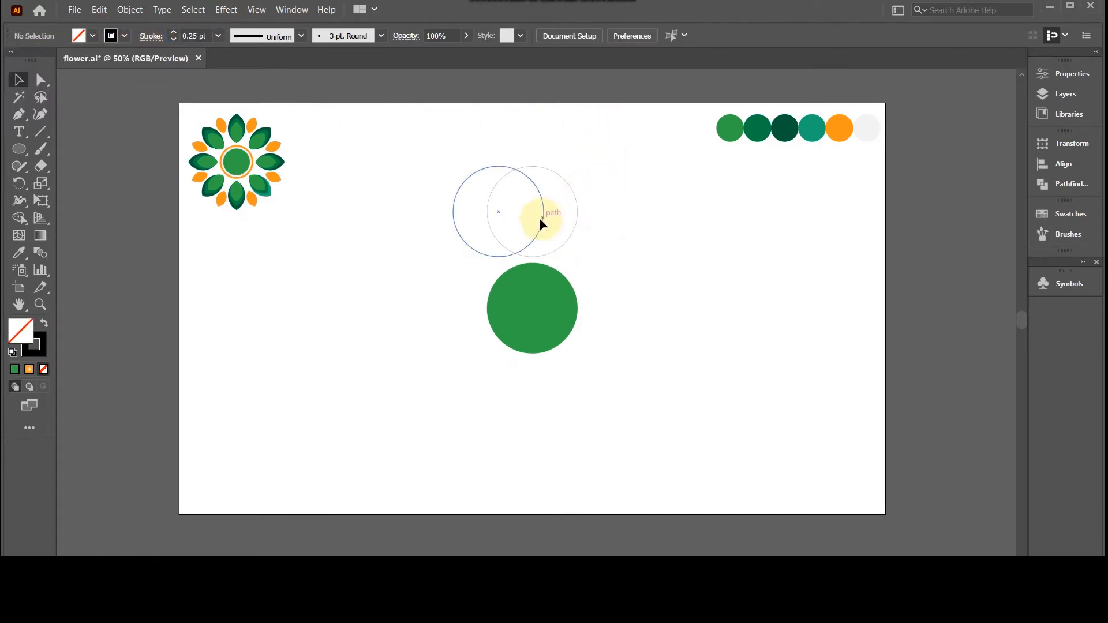
# Move the left outlined circle further left so its edge meets the other circle's center, and group both circles.
pyautogui.moveTo(539, 216); pyautogui.dragTo(530, 216)
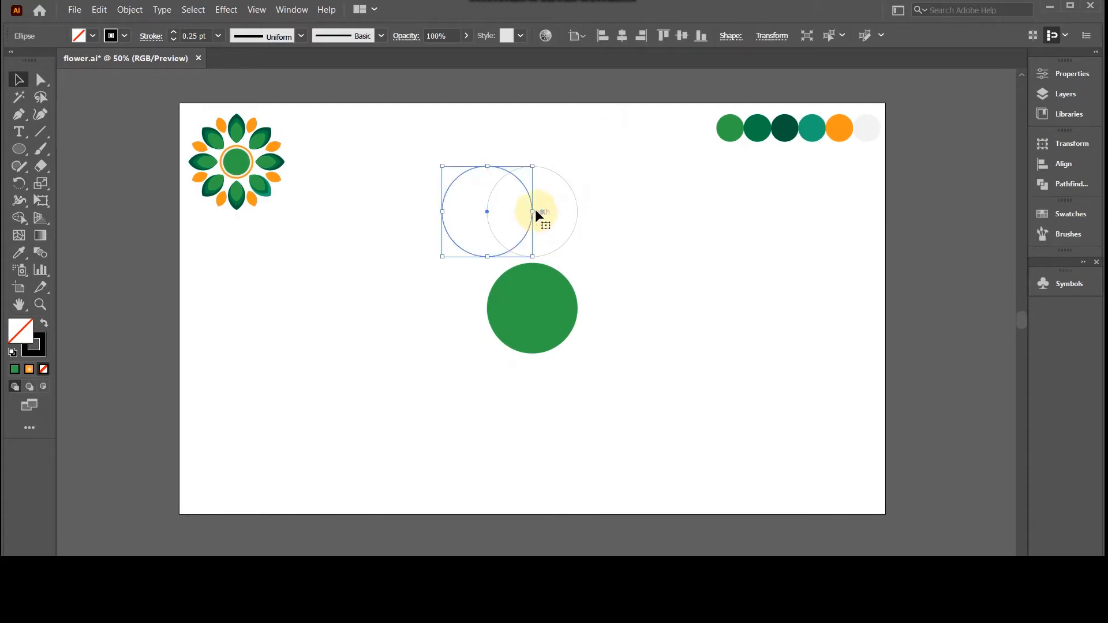
pyautogui.moveTo(589, 148); pyautogui.dragTo(464, 212)
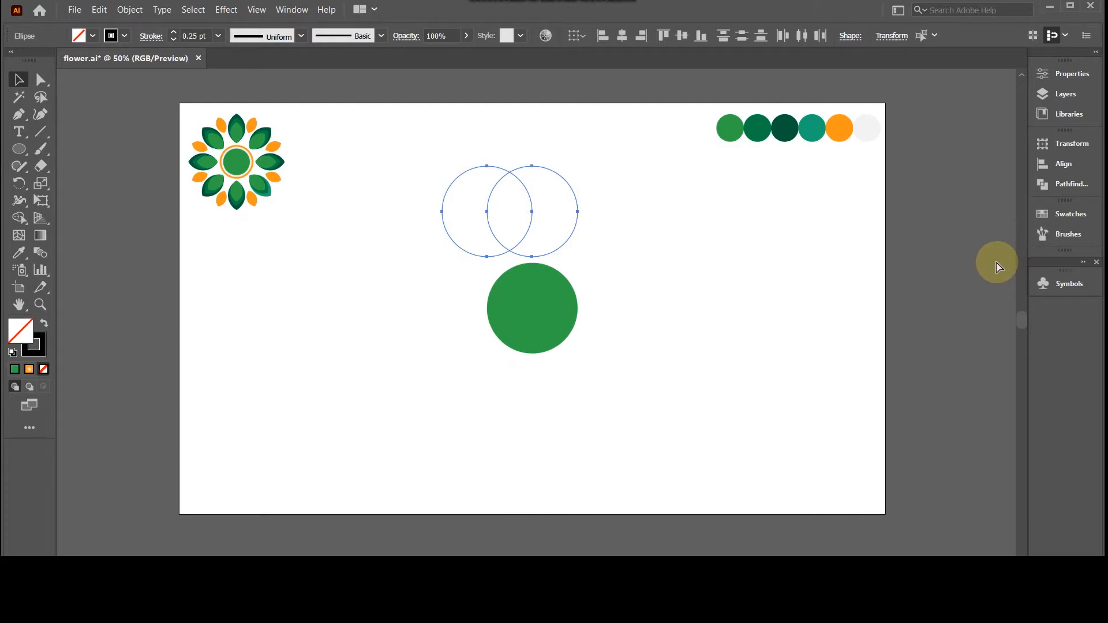
pyautogui.hotkey('ctrl', 'g')
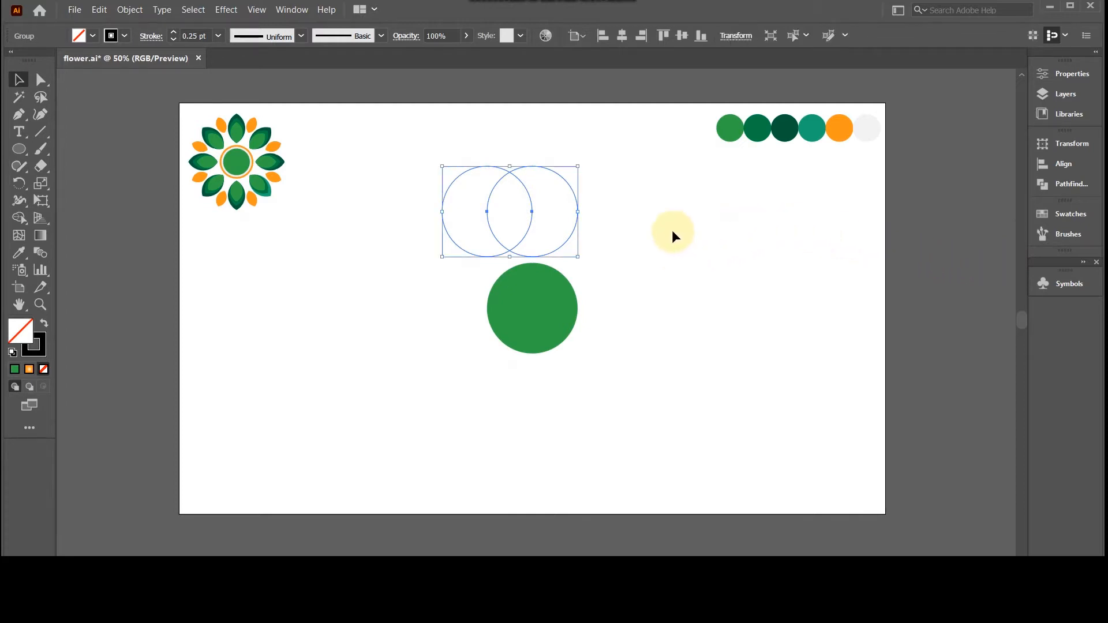
# Align the grouped outlined circles and the green circle on their horizontal centers.
pyautogui.moveTo(671, 229)
pyautogui.mouseDown()
pyautogui.moveTo(534, 288)
pyautogui.moveTo(564, 314)
pyautogui.mouseUp()
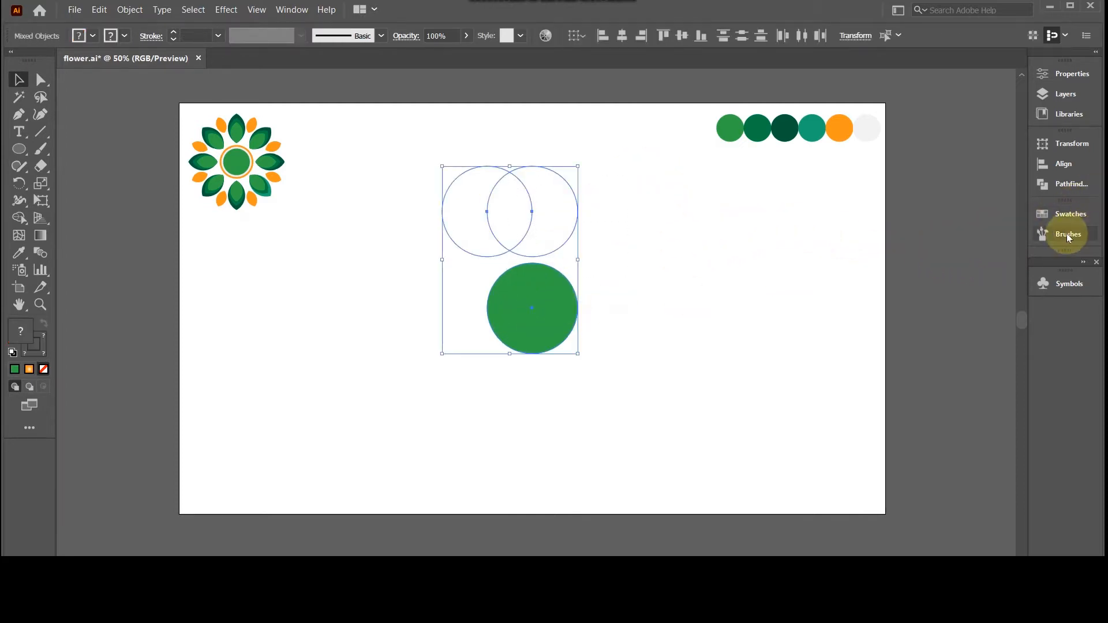
pyautogui.click(1065, 168)
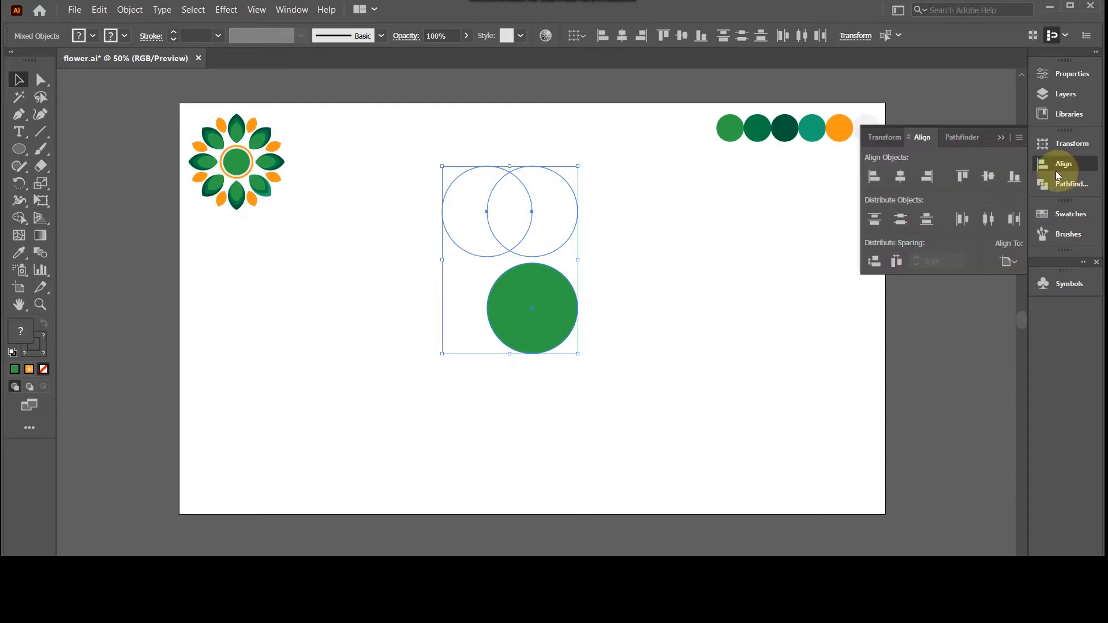
pyautogui.click(901, 178)
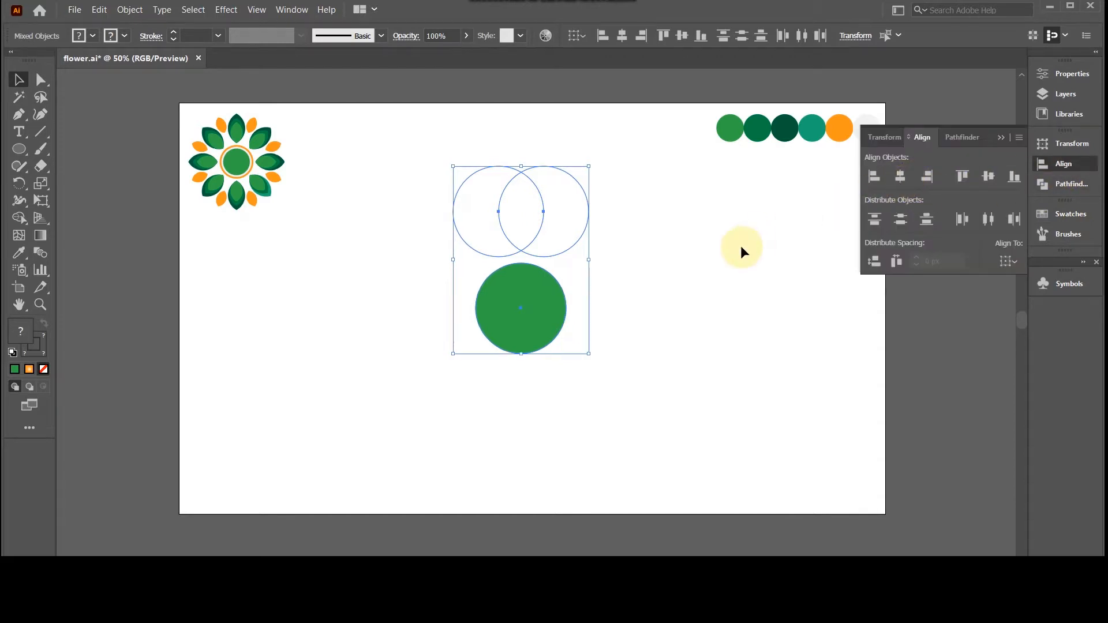
pyautogui.click(706, 283)
# Remove the outer parts of the two outlined circles with the Shape Builder tool, keeping only the petal-shaped overlap.
pyautogui.click(519, 225)
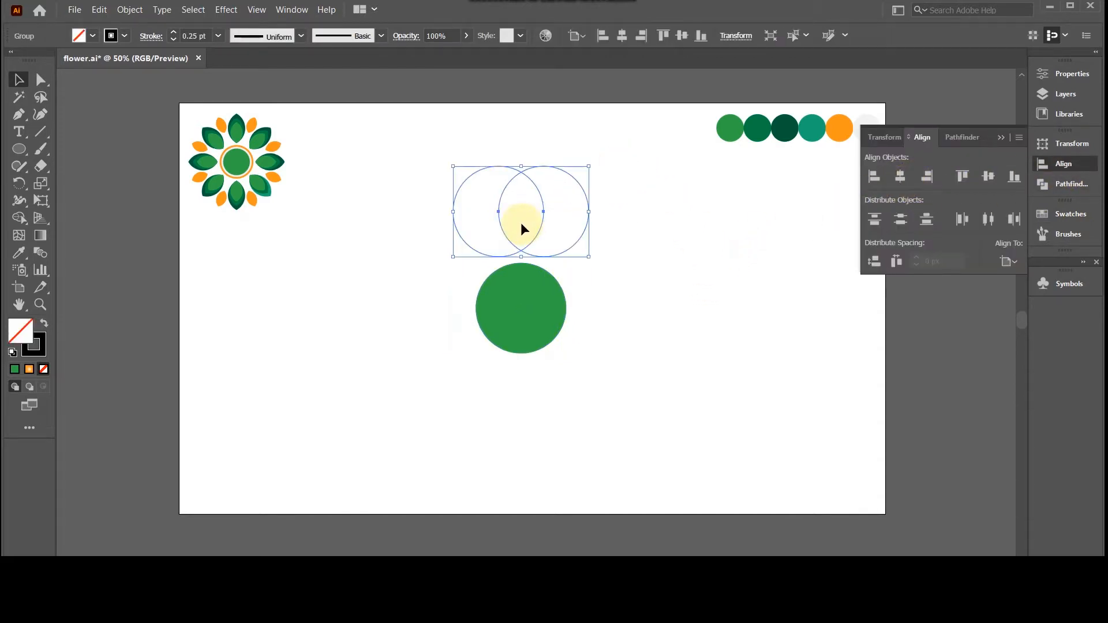
pyautogui.click(23, 218)
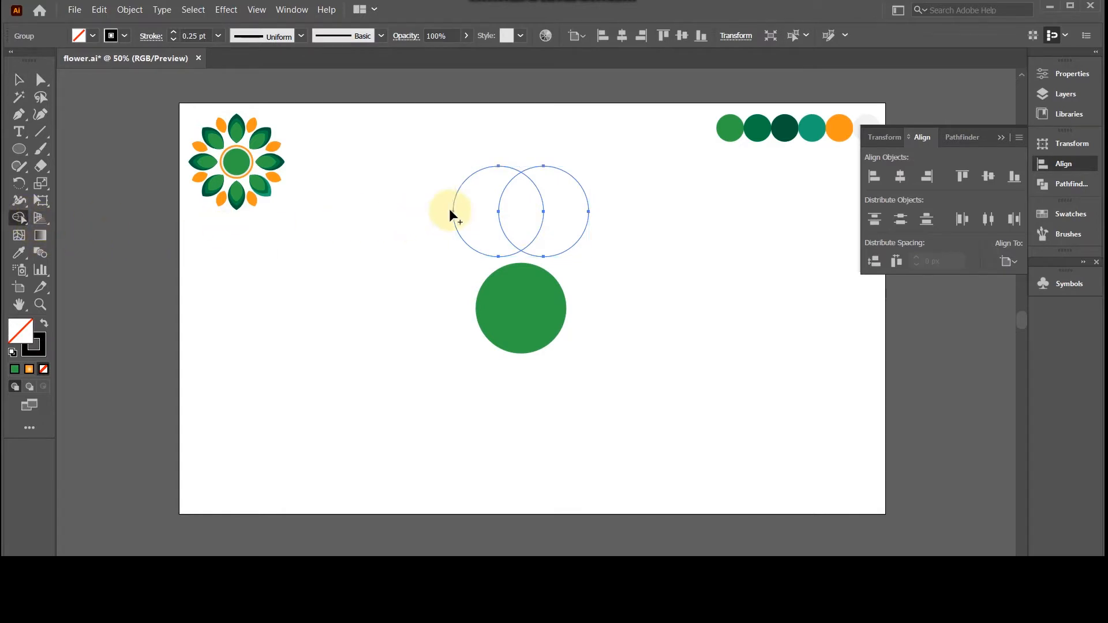
pyautogui.keyDown('alt'); pyautogui.click(566, 203); pyautogui.keyUp('alt')
pyautogui.keyDown('alt'); pyautogui.click(470, 218); pyautogui.keyUp('alt')
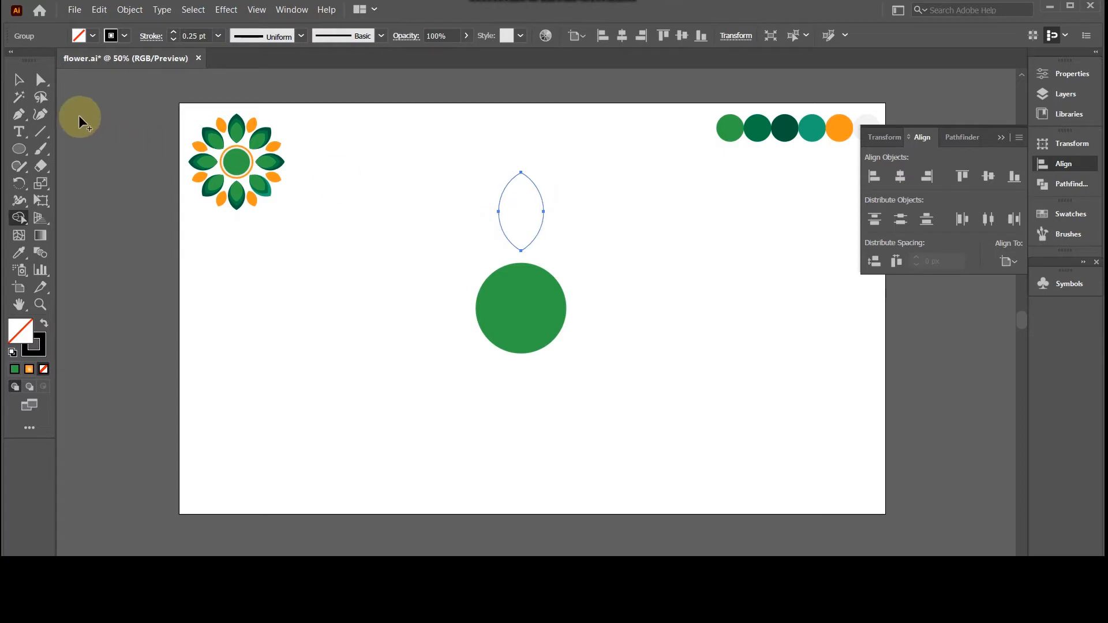
pyautogui.click(18, 80)
pyautogui.click(591, 167)
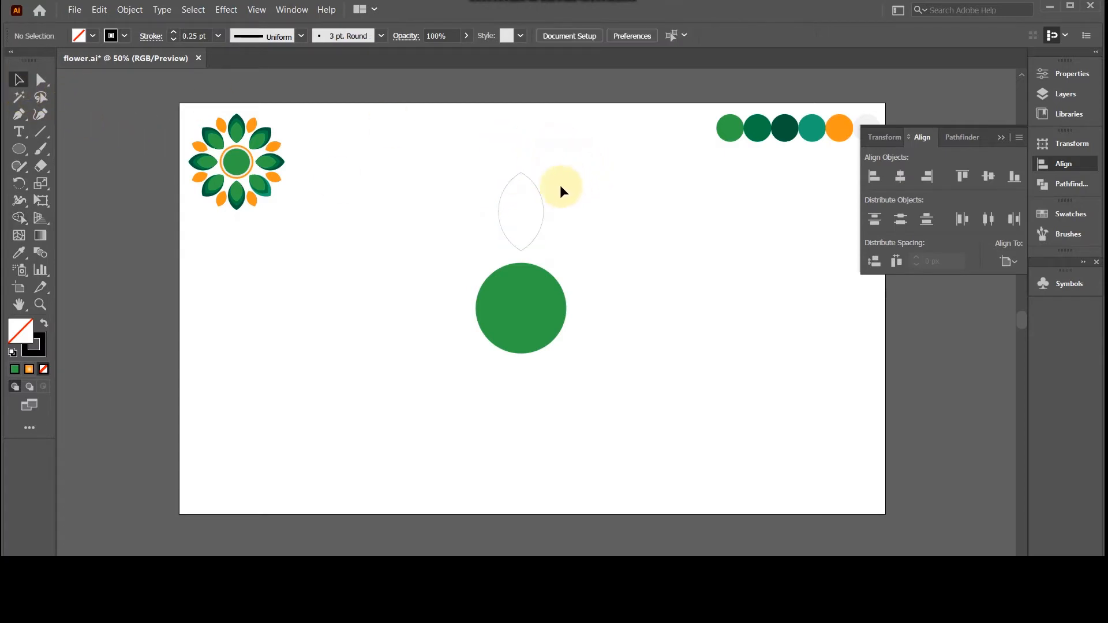
# Apply the green circle's fill to the petal outline with the Eyedropper tool.
pyautogui.moveTo(565, 169); pyautogui.dragTo(494, 291)
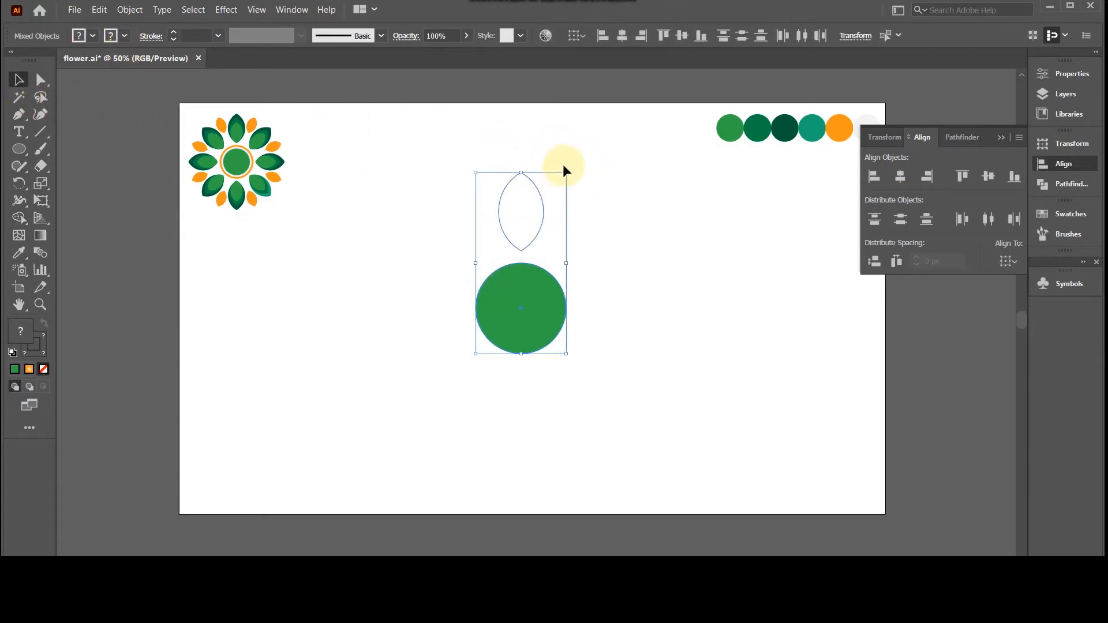
pyautogui.moveTo(564, 168); pyautogui.dragTo(491, 194)
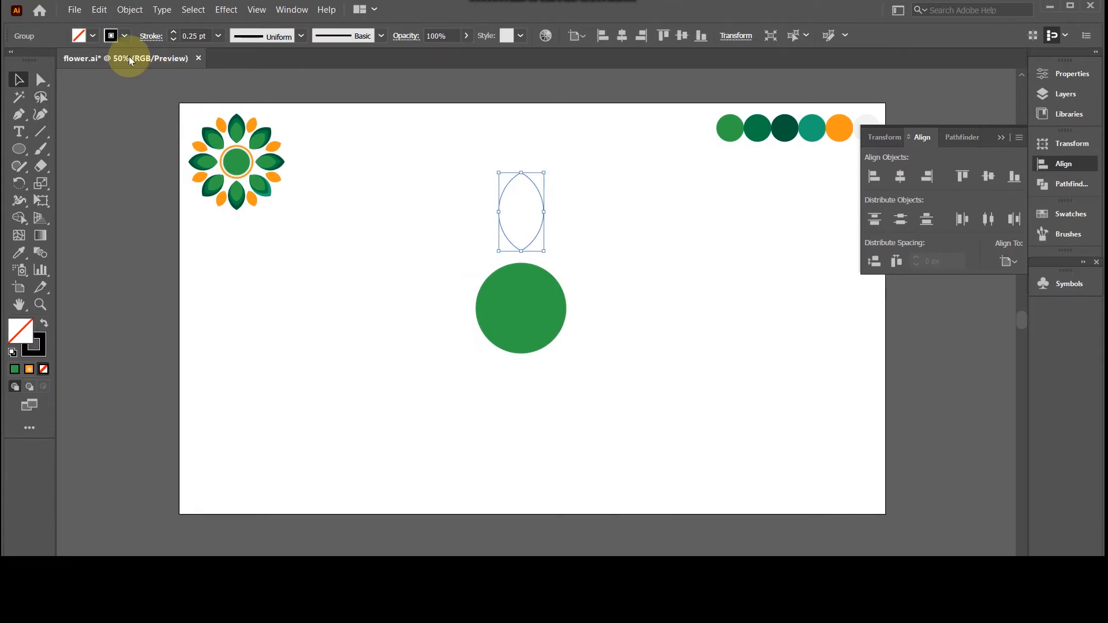
pyautogui.click(26, 254)
pyautogui.click(544, 285)
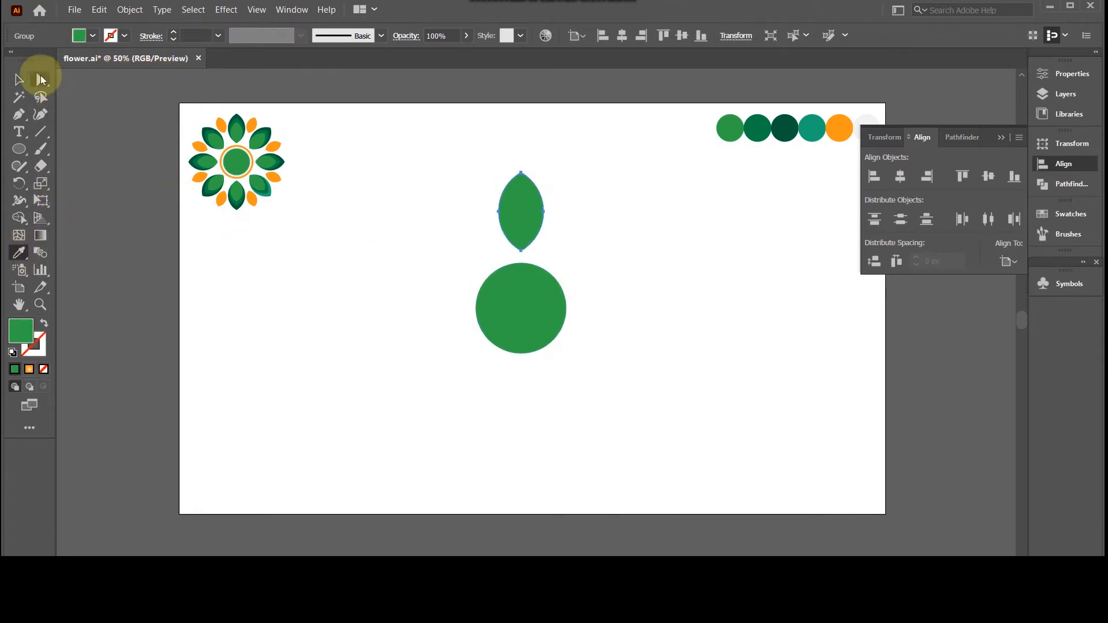
pyautogui.click(19, 79)
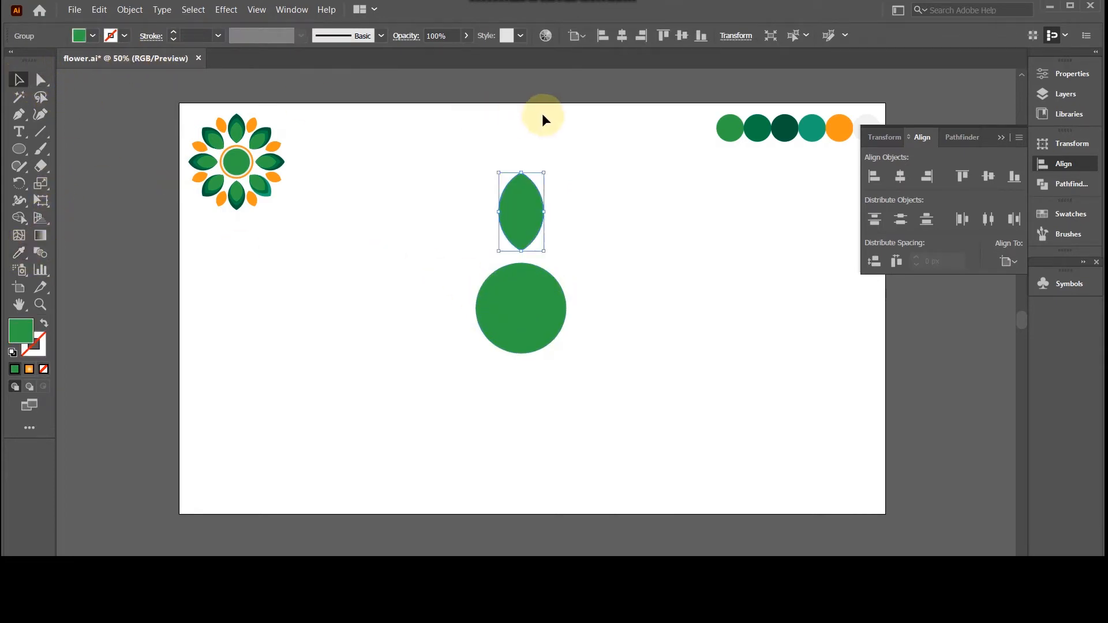
# Rotate a copy of the petal by 45° around the center of the green circle.
pyautogui.click(543, 115)
pyautogui.click(520, 184)
pyautogui.click(23, 187)
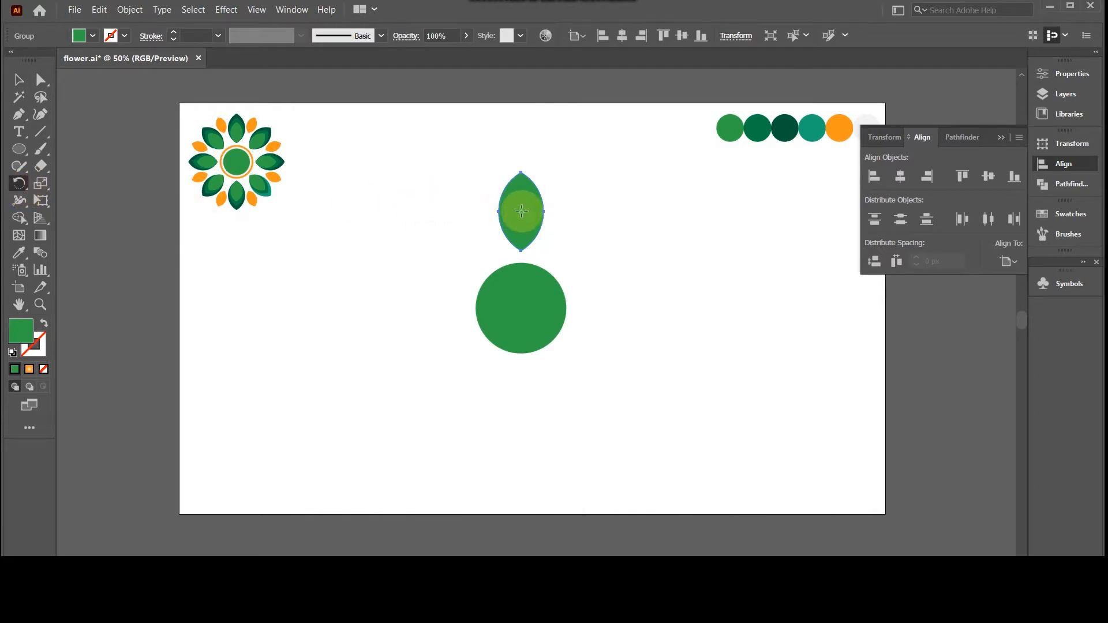
pyautogui.click(521, 309)
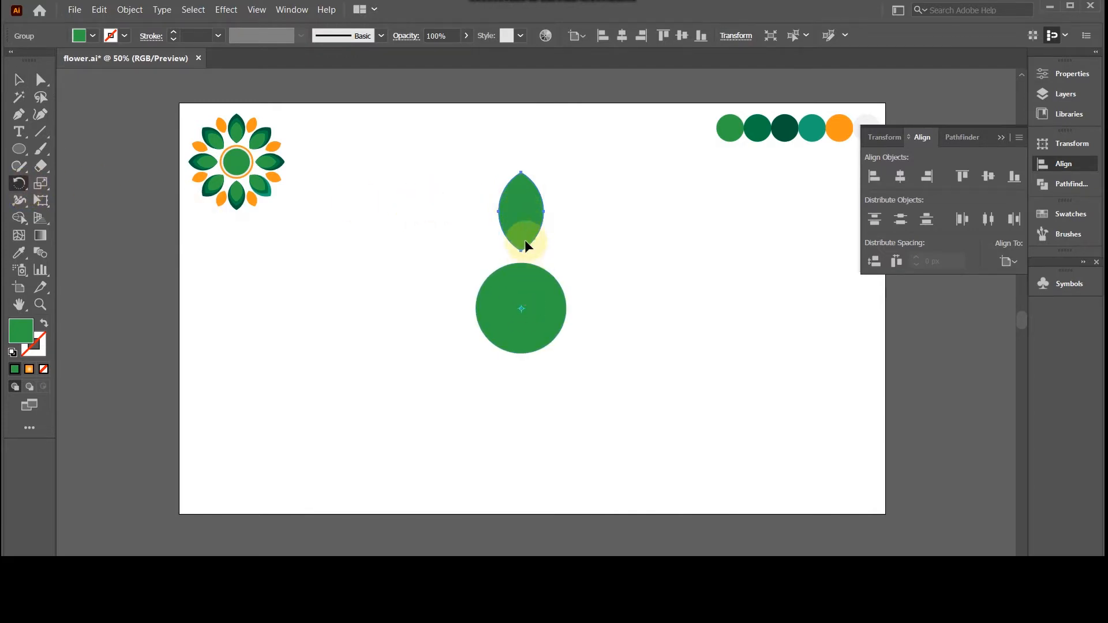
pyautogui.keyDown('alt'); pyautogui.click(521, 309); pyautogui.keyUp('alt')
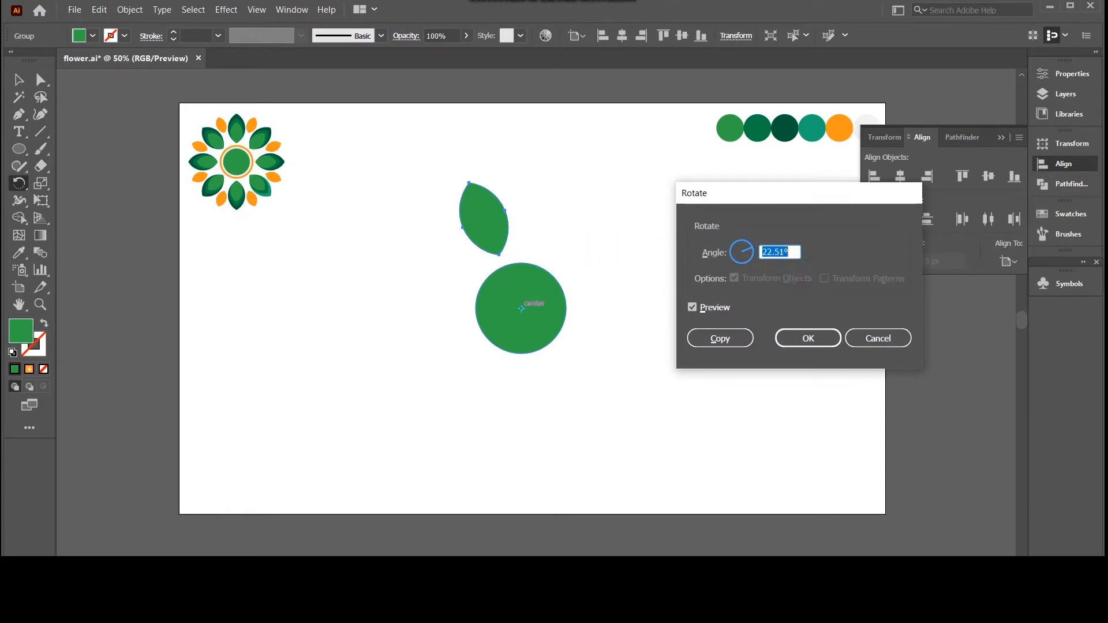
pyautogui.write('45')
pyautogui.press('Tab')
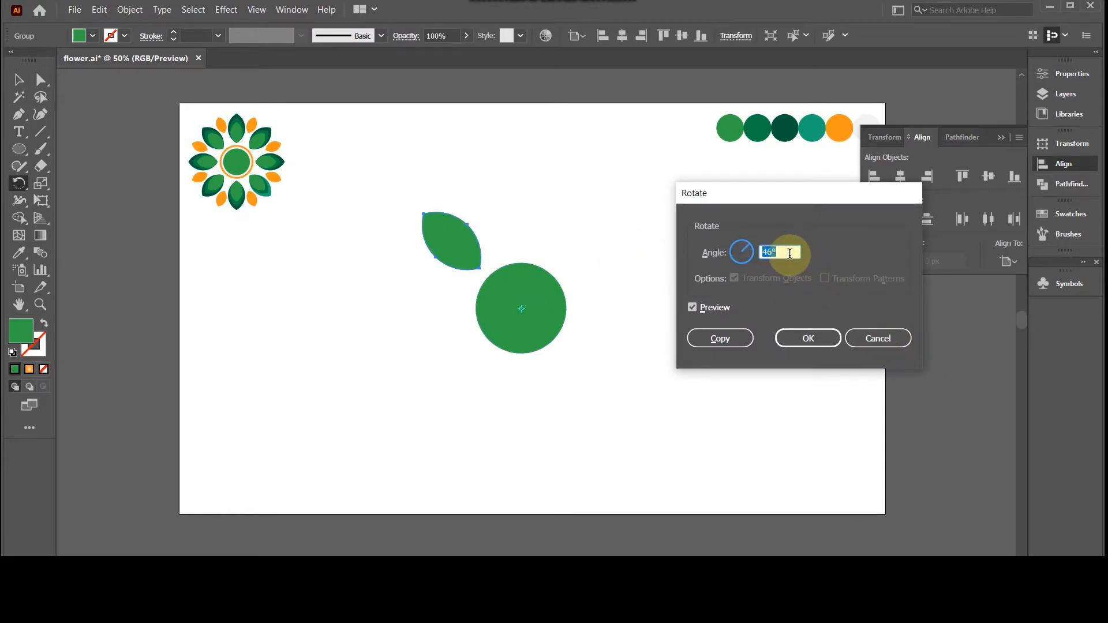
pyautogui.click(720, 338)
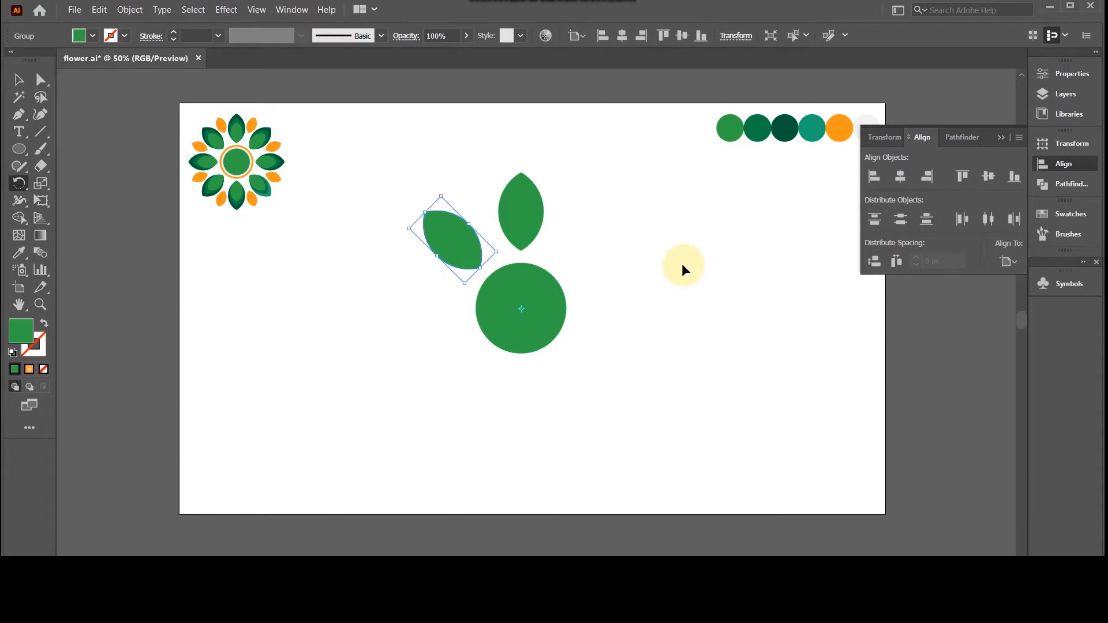
# Repeat the rotated petal copy six times to complete a ring of eight petals around the circle.
pyautogui.hotkey('ctrl', 'd')
pyautogui.hotkey('ctrl', 'd')
pyautogui.hotkey('ctrl', 'd')
pyautogui.hotkey('ctrl', 'd')
pyautogui.hotkey('ctrl', 'd')
pyautogui.hotkey('ctrl', 'd')
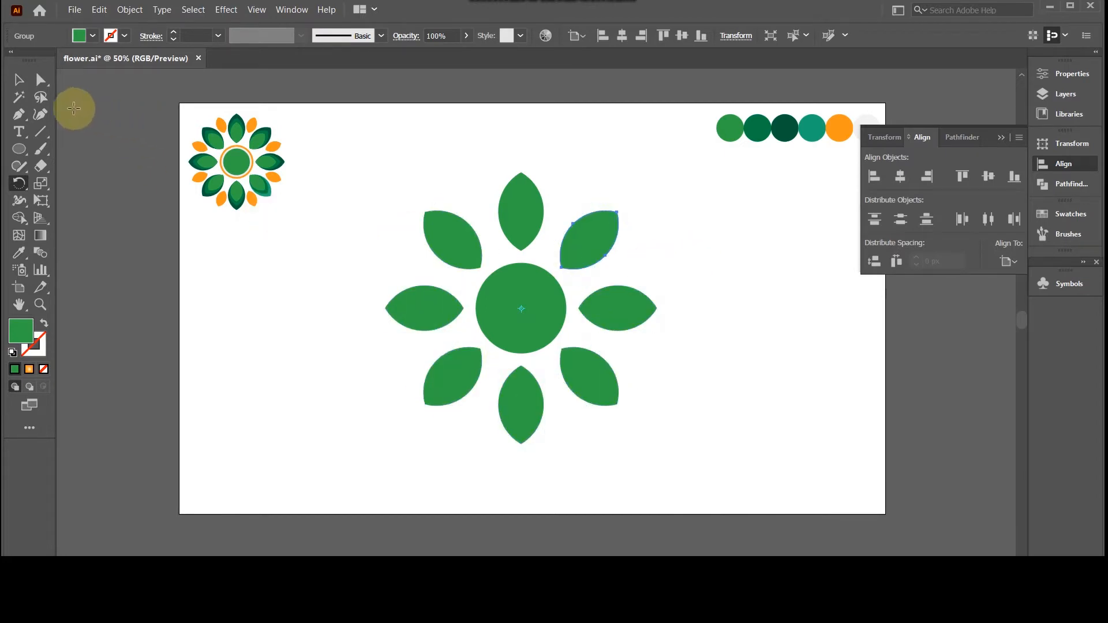
# Create a slightly smaller copy of the top petal inside it, keeping the lower tips together, and select the copy.
pyautogui.click(19, 80)
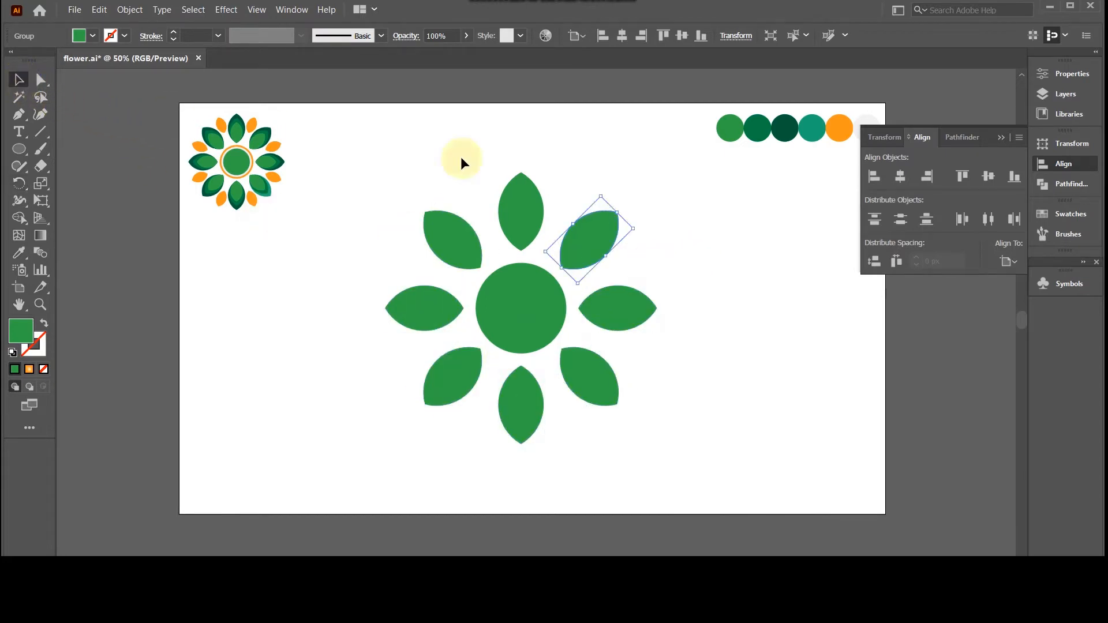
pyautogui.click(552, 147)
pyautogui.click(515, 227)
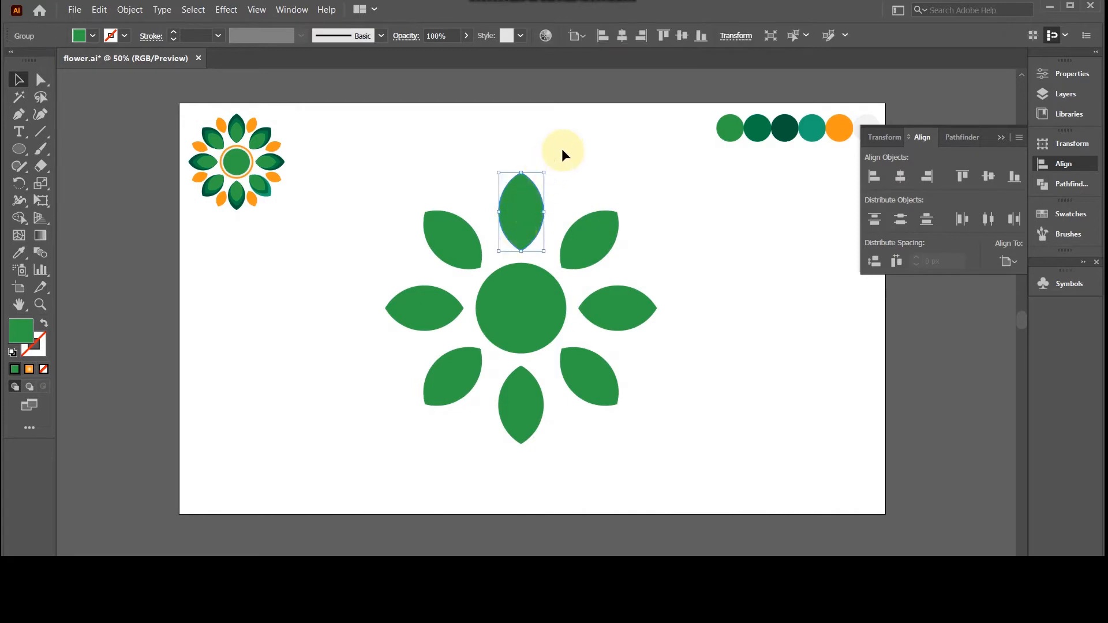
pyautogui.click(562, 149)
pyautogui.click(504, 218)
pyautogui.click(576, 164)
pyautogui.click(521, 199)
pyautogui.moveTo(525, 173); pyautogui.dragTo(525, 183)
pyautogui.click(549, 157)
pyautogui.click(522, 199)
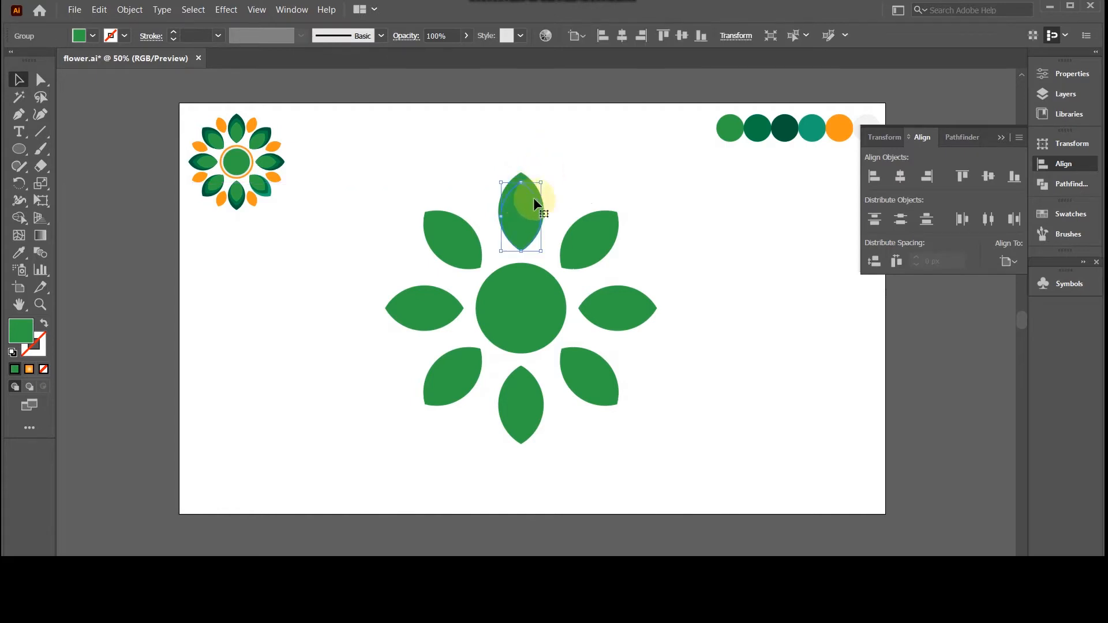
# Rotate a copy of the smaller petal by 45° around the circle's center and repeat the copy six times.
pyautogui.click(26, 185)
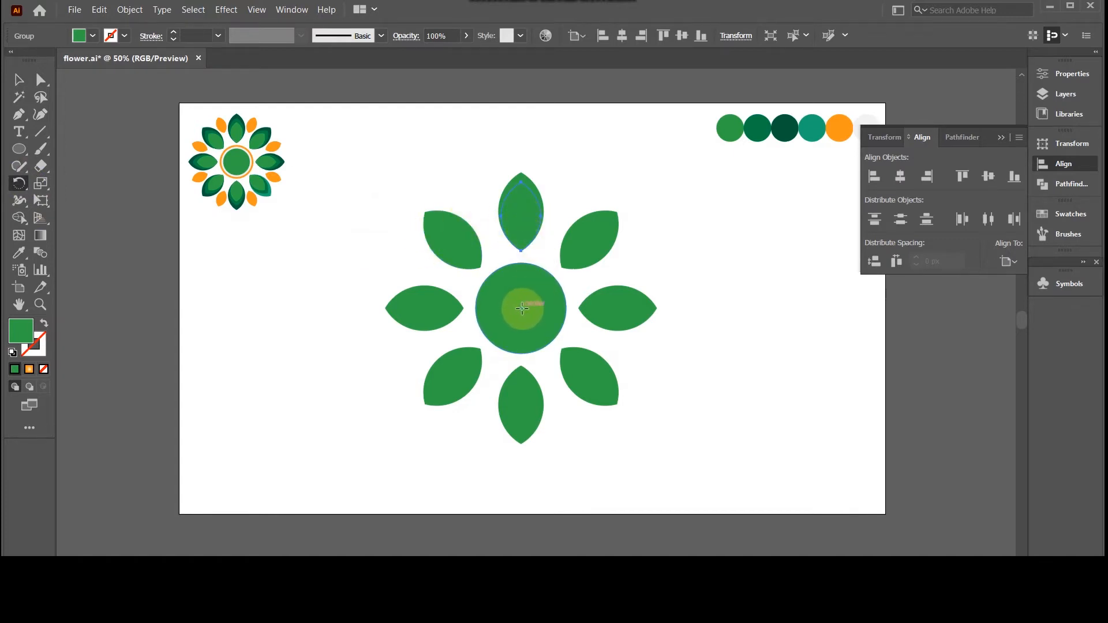
pyautogui.moveTo(531, 218); pyautogui.dragTo(466, 240)
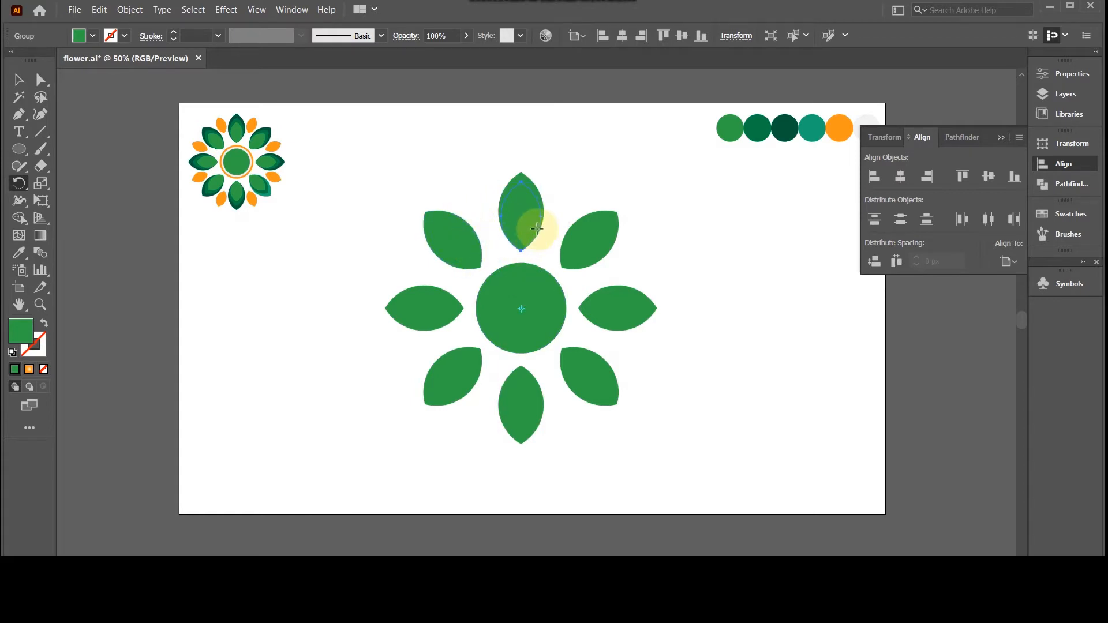
pyautogui.keyDown('alt'); pyautogui.click(522, 308); pyautogui.keyUp('alt')
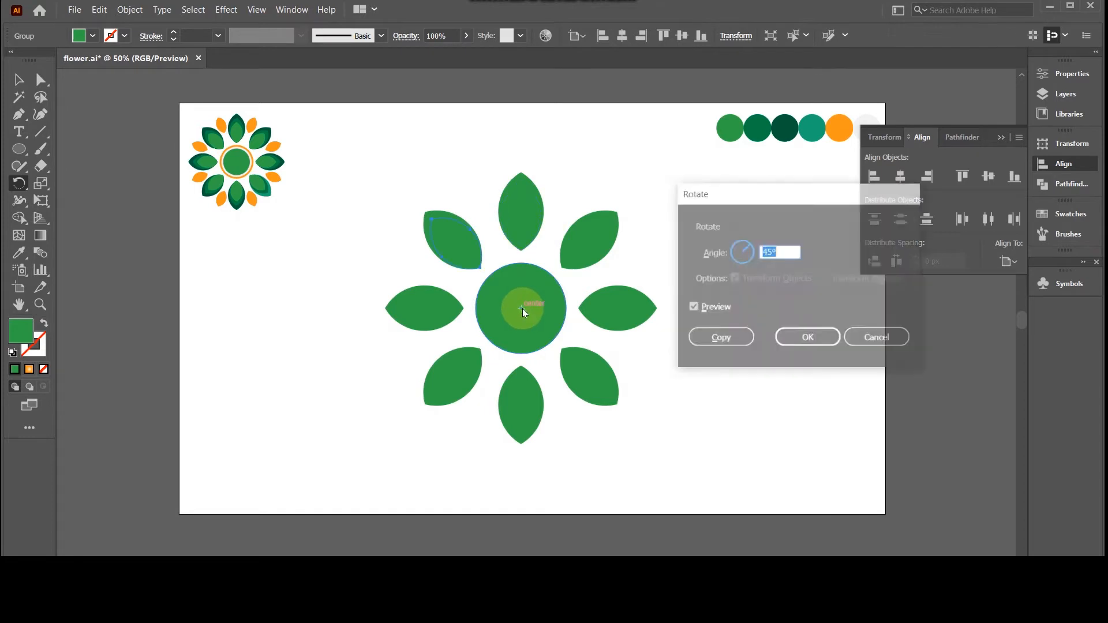
pyautogui.click(733, 337)
pyautogui.hotkey('ctrl', 'd')
pyautogui.hotkey('ctrl', 'd')
pyautogui.hotkey('ctrl', 'd')
pyautogui.hotkey('ctrl', 'd')
pyautogui.hotkey('ctrl', 'd')
pyautogui.hotkey('ctrl', 'd')
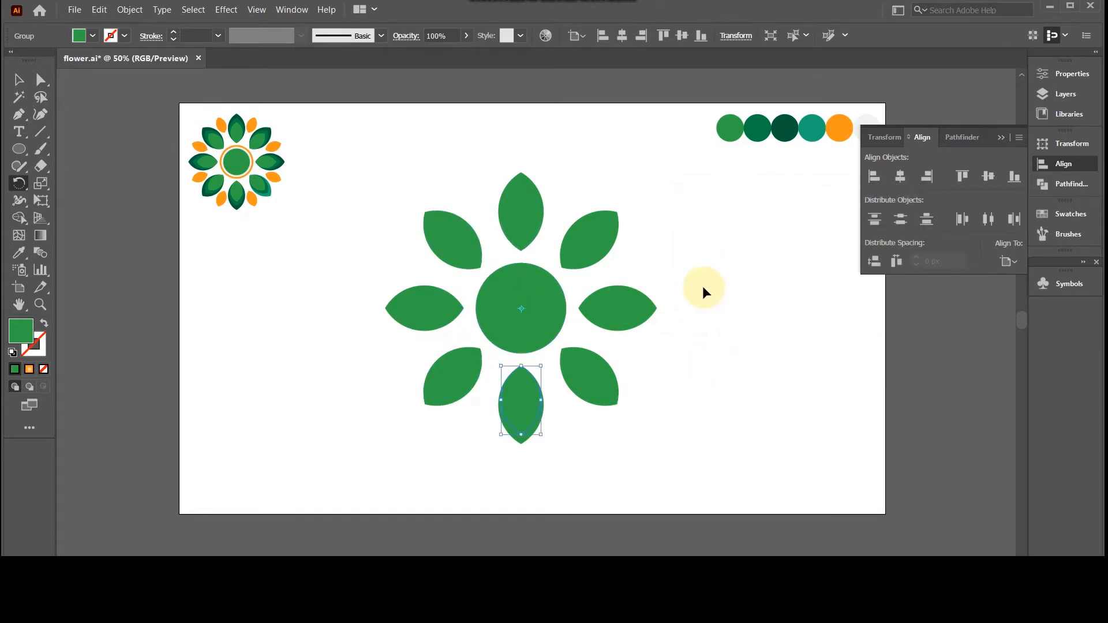
# Select the whole flower and switch the artwork to outline view.
pyautogui.click(19, 80)
pyautogui.moveTo(320, 149); pyautogui.dragTo(642, 440)
pyautogui.hotkey('ctrl', 'shift', 'b')
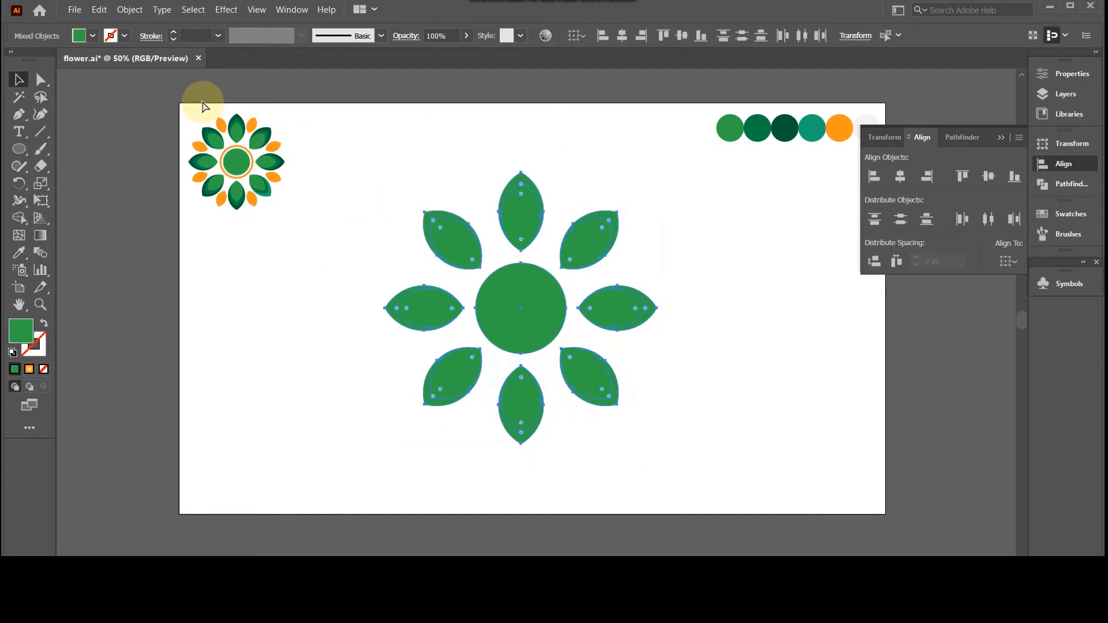
pyautogui.hotkey('ctrl', 'y')
pyautogui.hotkey('ctrl', 'shift', 'b')
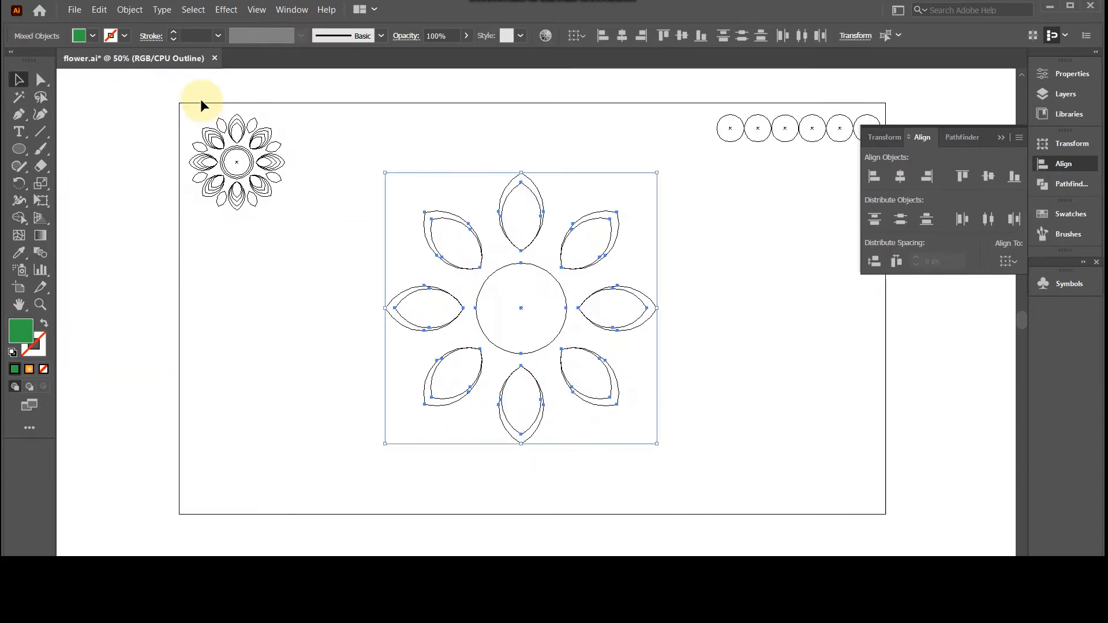
# Copy the smaller top petal in place and shrink the copy inside it, keeping the lower tips together.
pyautogui.click(544, 140)
pyautogui.click(523, 184)
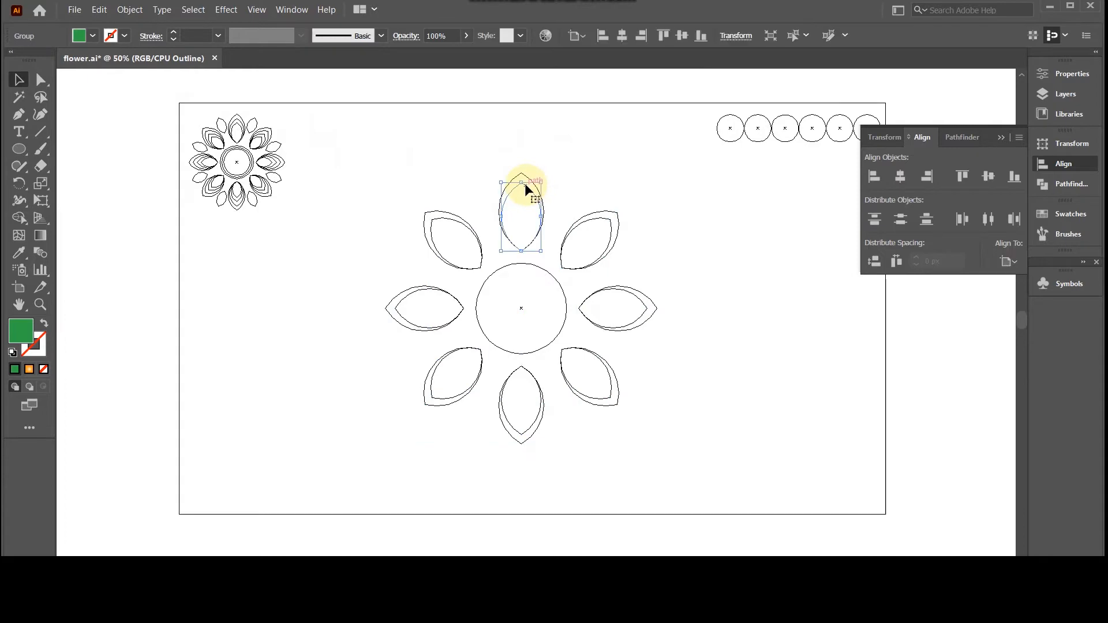
pyautogui.hotkey('ctrl', '=')
pyautogui.scroll(-3, 633, 230)
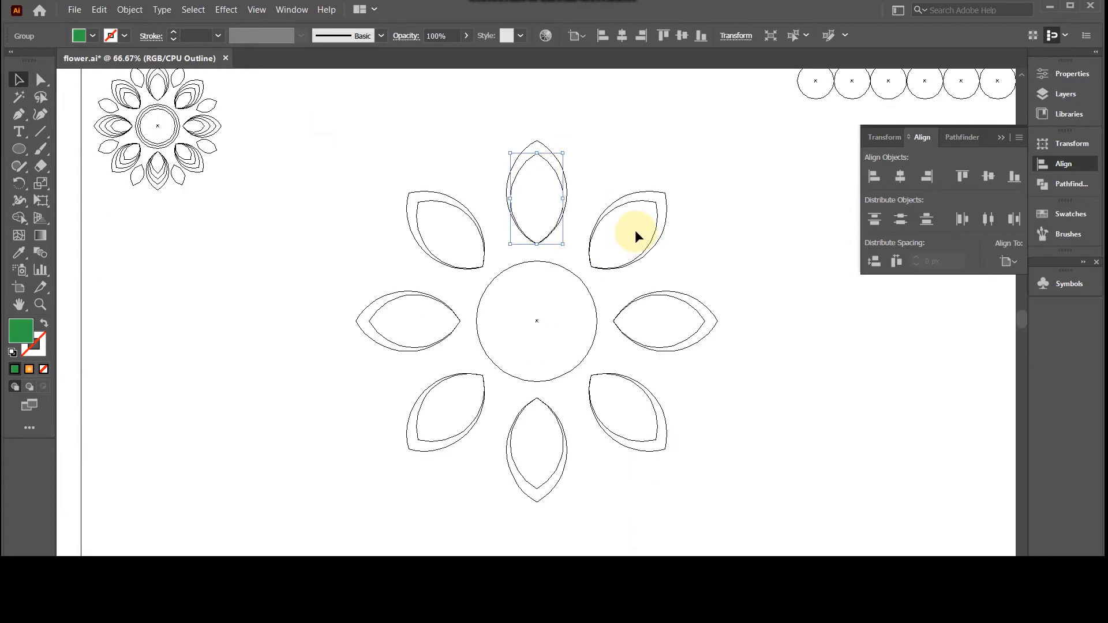
pyautogui.click(624, 157)
pyautogui.click(548, 162)
pyautogui.hotkey('ctrl', 'c')
pyautogui.hotkey('ctrl', 'f')
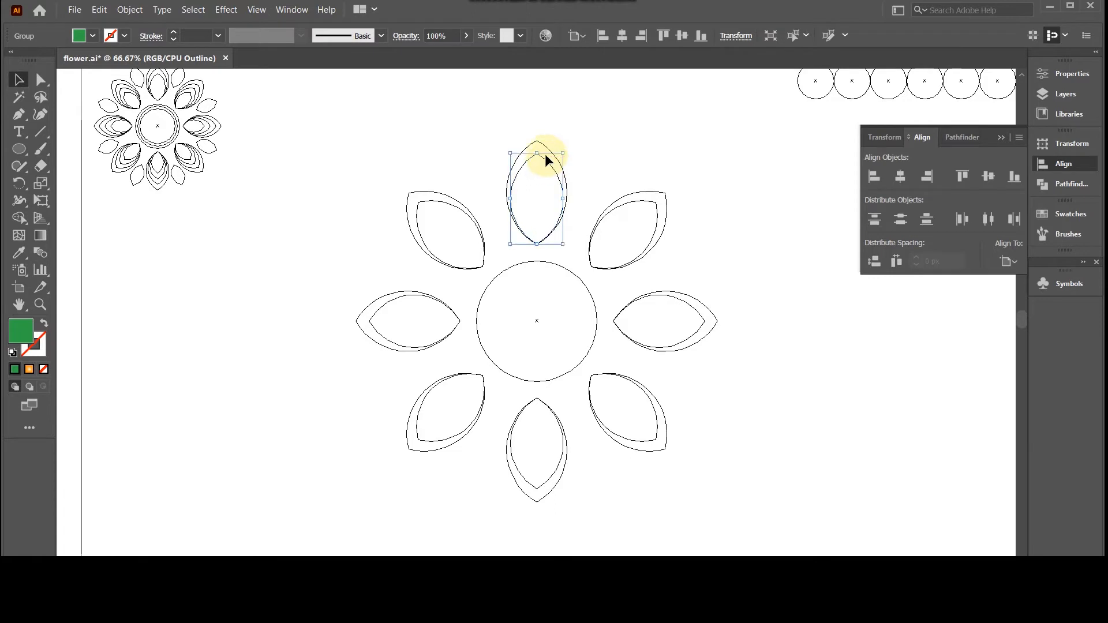
pyautogui.moveTo(541, 153); pyautogui.dragTo(543, 172)
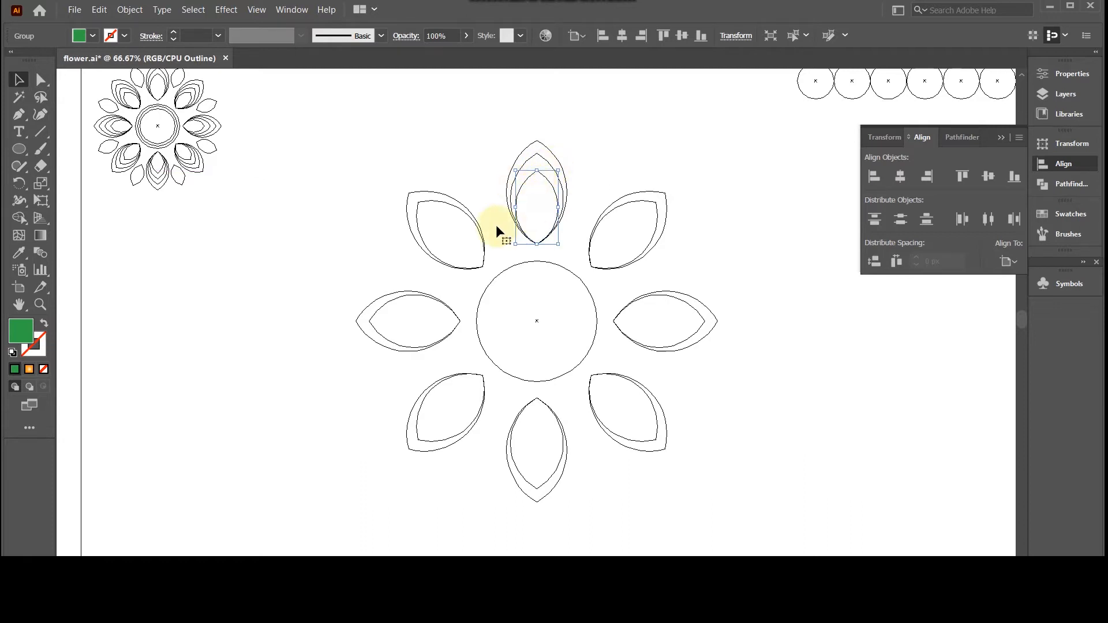
# Rotate a copy of the innermost petal by 45° around the circle's center and repeat the copy six times.
pyautogui.click(22, 188)
pyautogui.moveTo(538, 207); pyautogui.dragTo(537, 321)
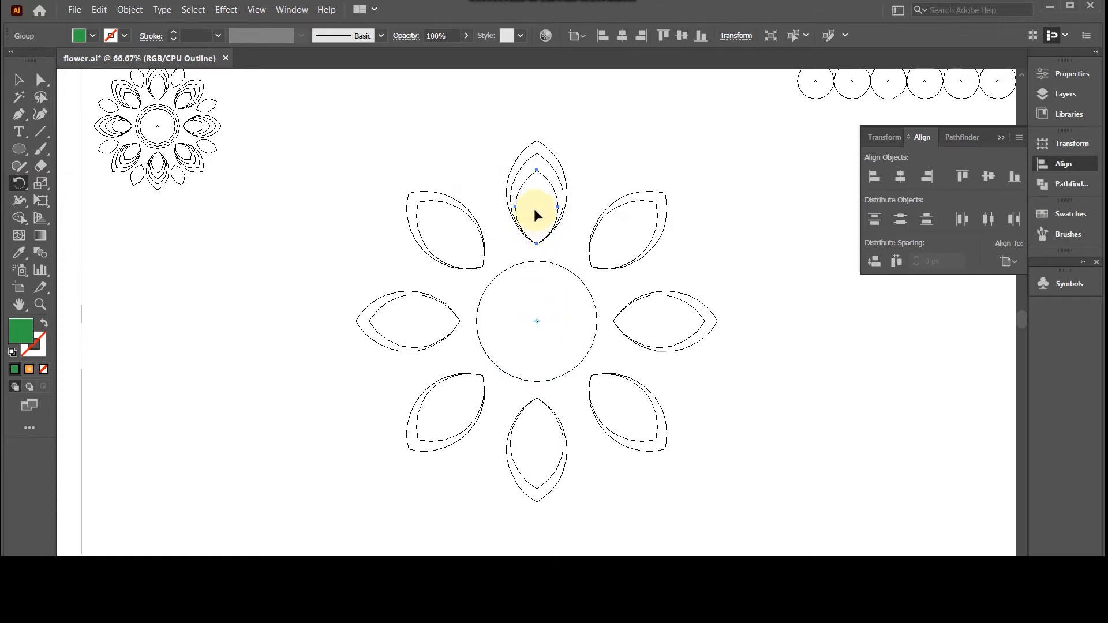
pyautogui.keyDown('alt'); pyautogui.click(536, 321); pyautogui.keyUp('alt')
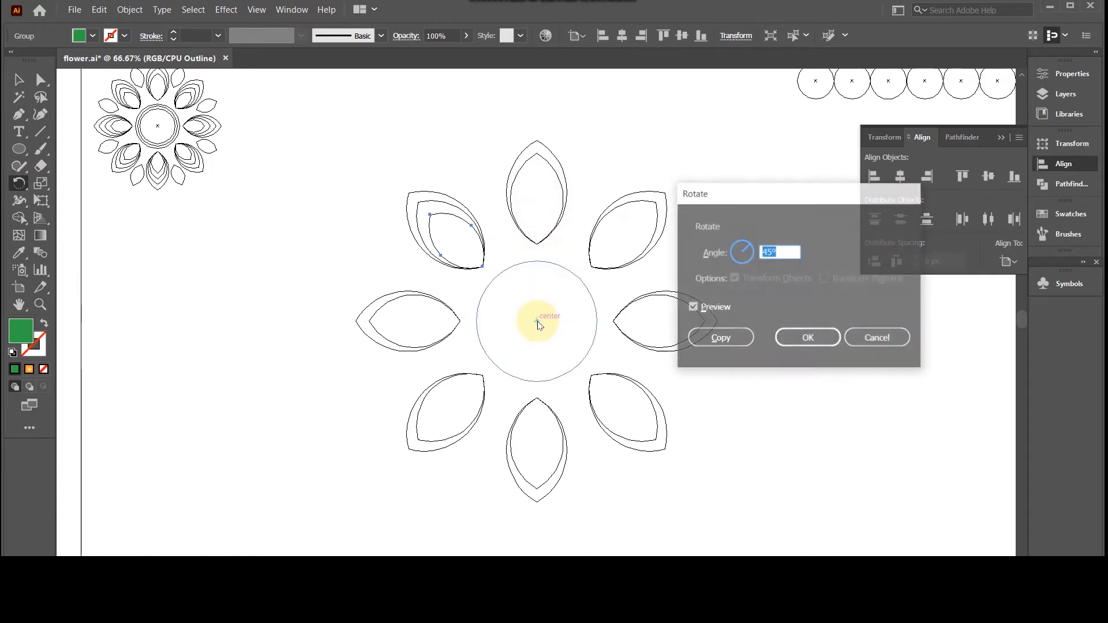
pyautogui.click(728, 341)
pyautogui.hotkey('ctrl', 'd')
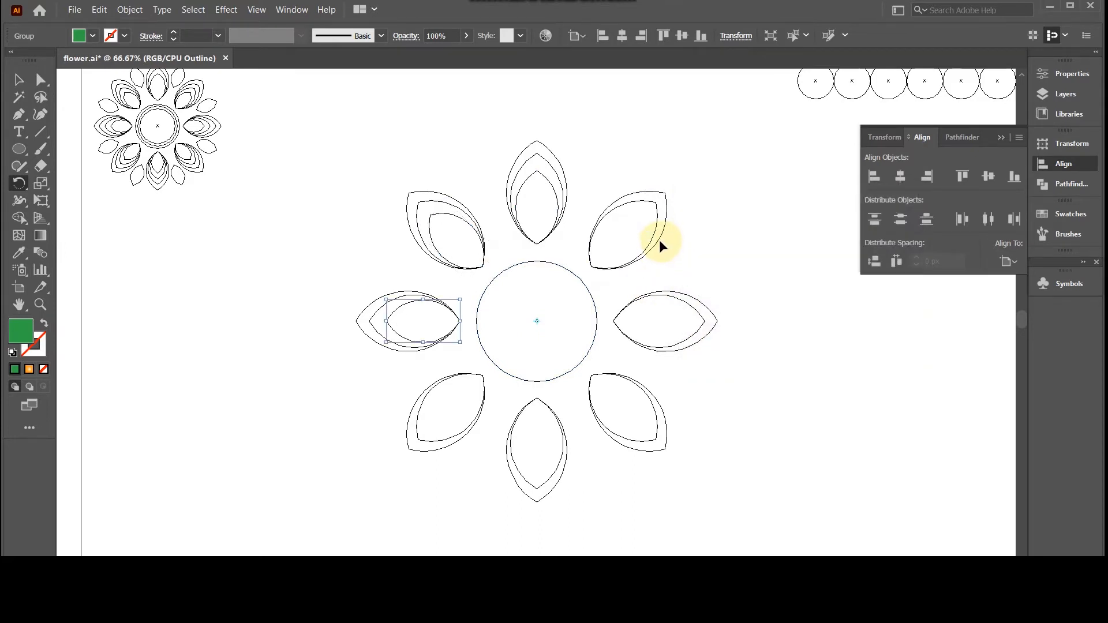
pyautogui.hotkey('ctrl', 'd')
pyautogui.hotkey('ctrl', 'd')
pyautogui.hotkey('ctrl', 'd')
pyautogui.hotkey('ctrl', 'd')
pyautogui.hotkey('ctrl', 'd')
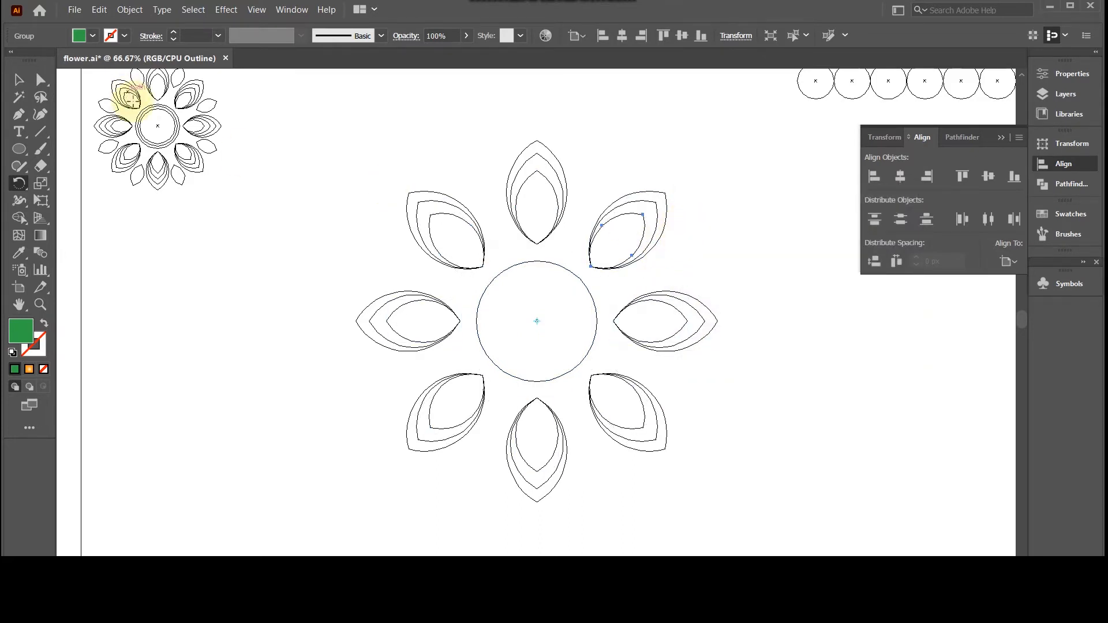
# Return the artwork to full-color preview and deselect everything.
pyautogui.click(19, 80)
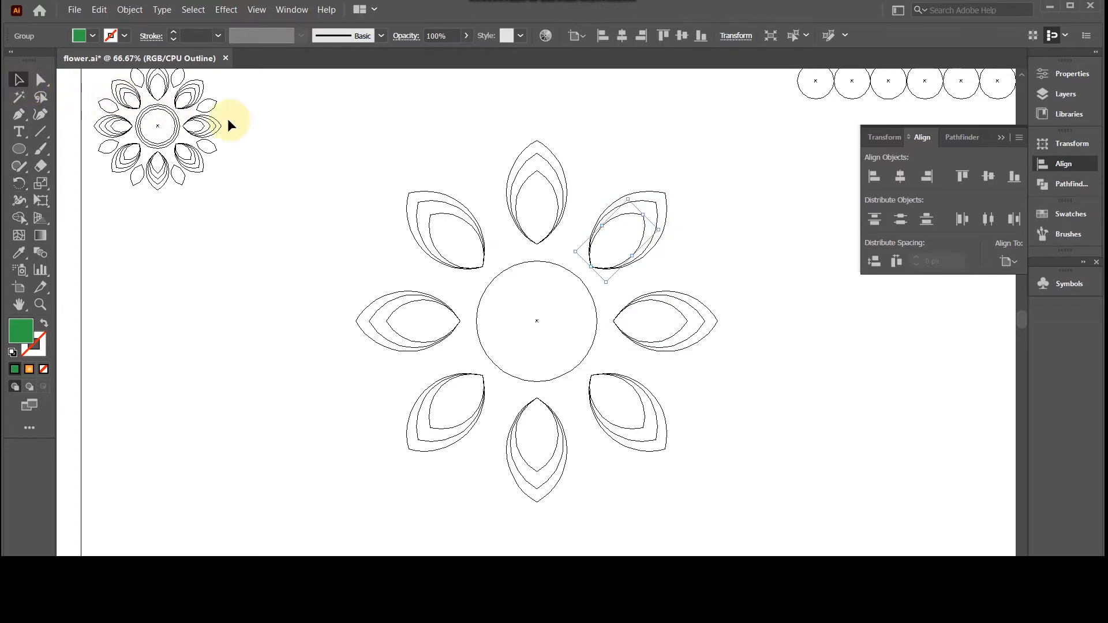
pyautogui.press('ctrl')
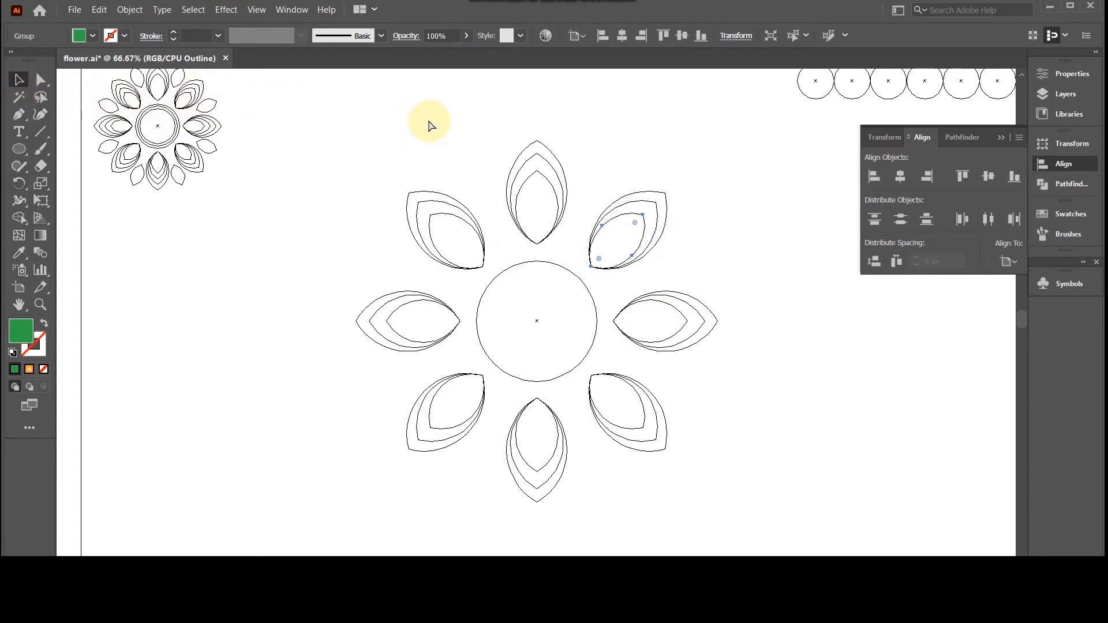
pyautogui.hotkey('ctrl', 'y')
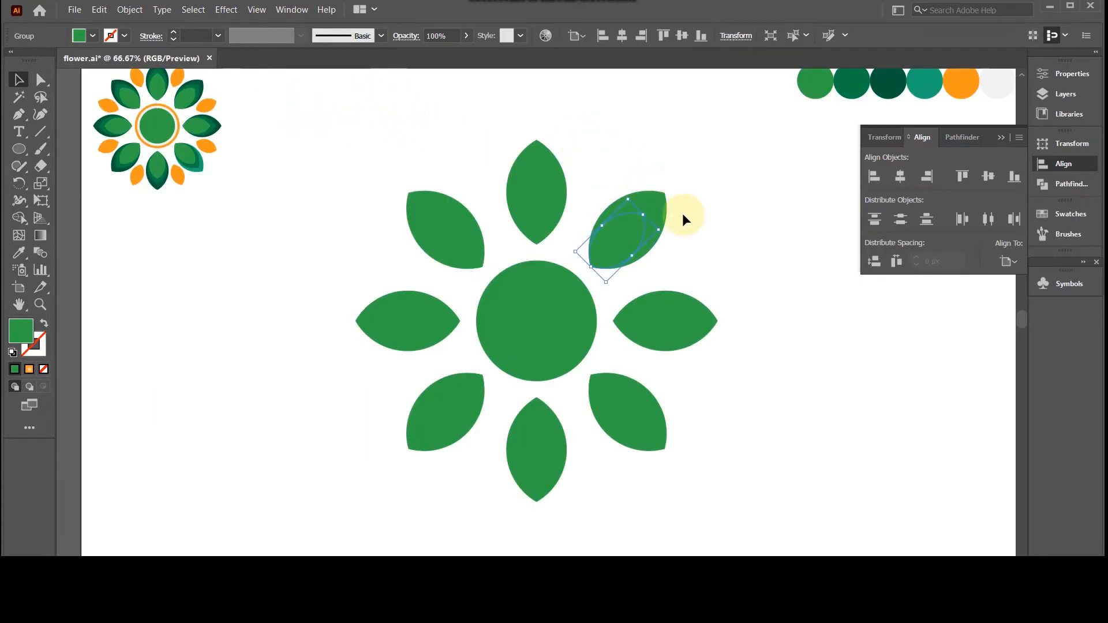
pyautogui.click(595, 171)
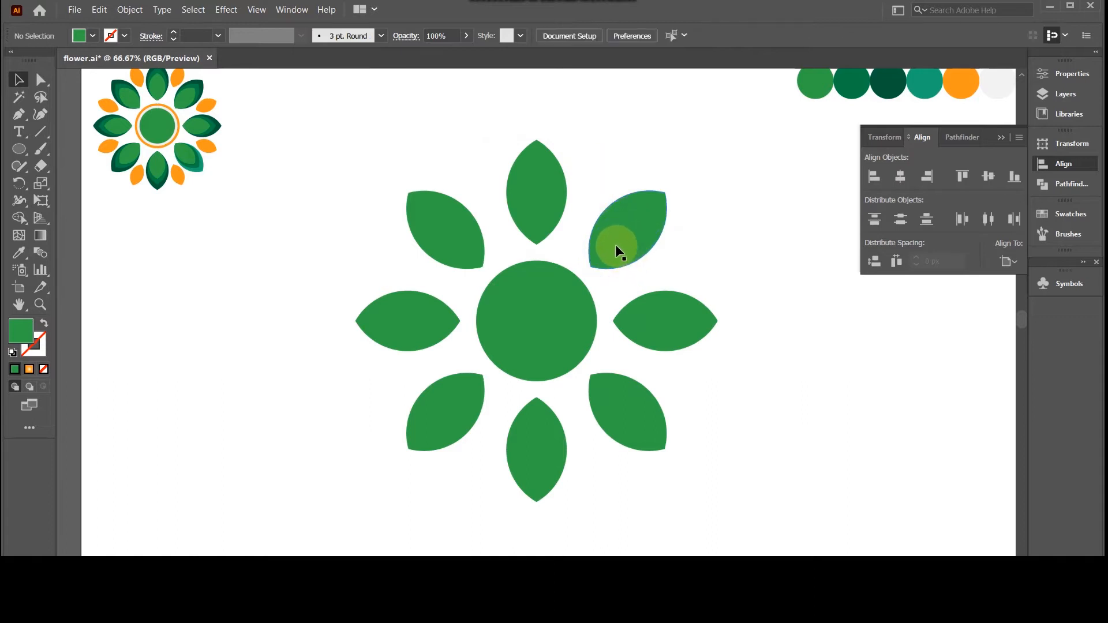
# Create a smaller copy of the innermost top petal and move it up to the outer tip of the large petal.
pyautogui.click(611, 237)
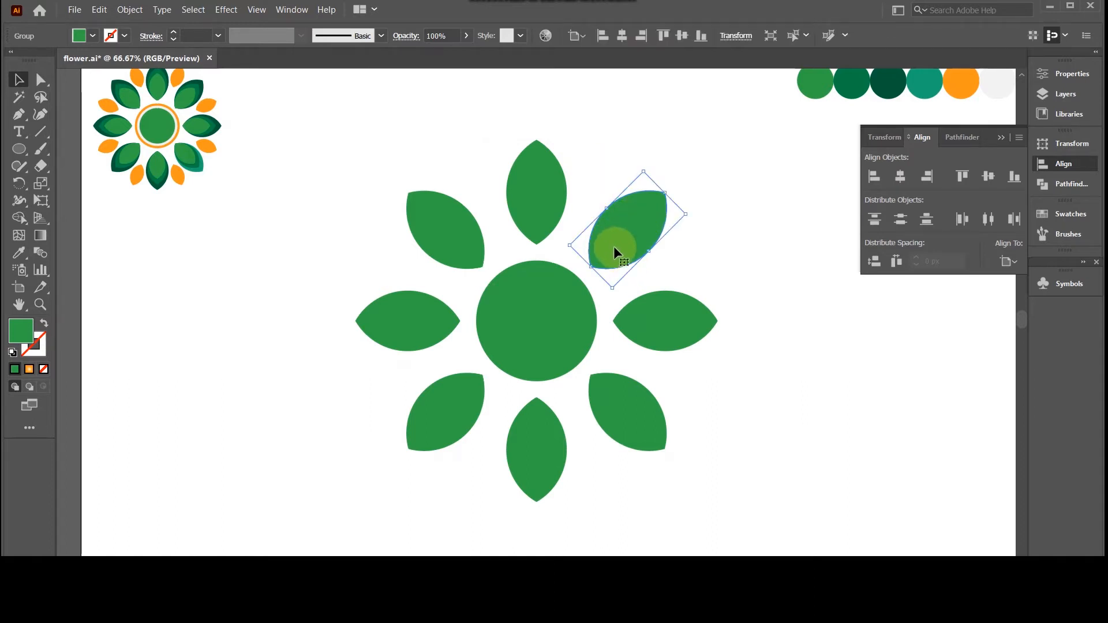
pyautogui.click(540, 214)
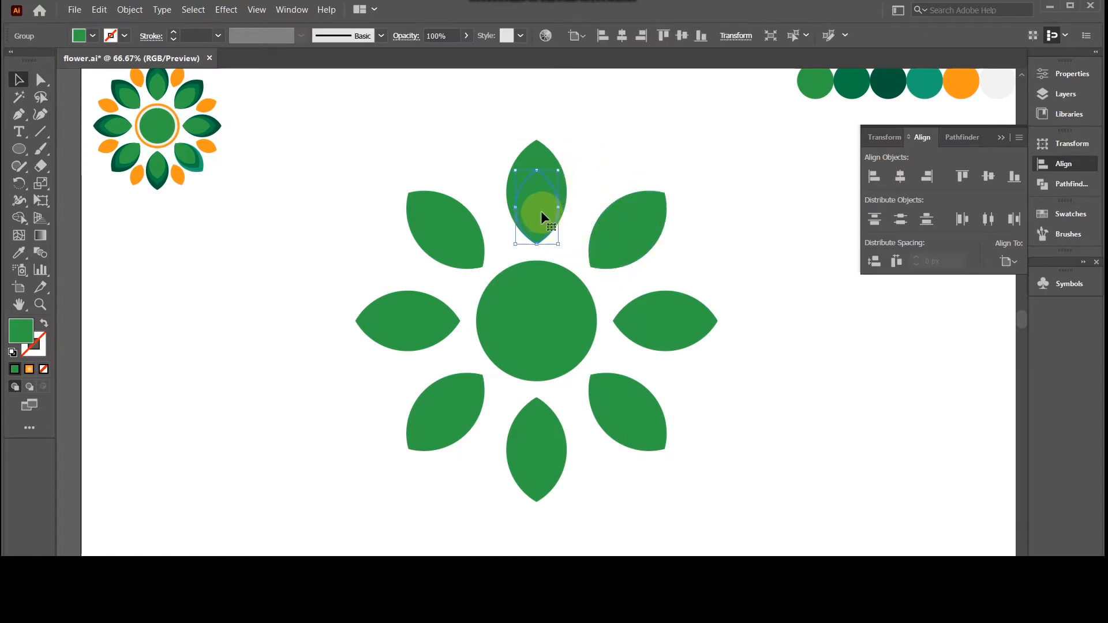
pyautogui.scroll(1, 541, 209)
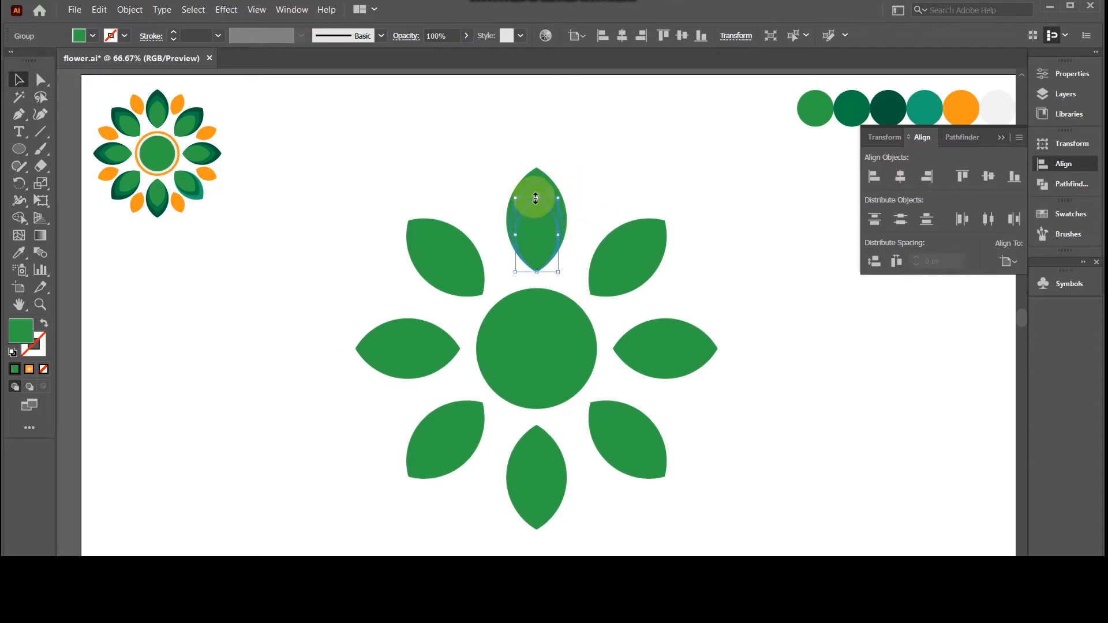
pyautogui.moveTo(535, 201); pyautogui.dragTo(535, 220)
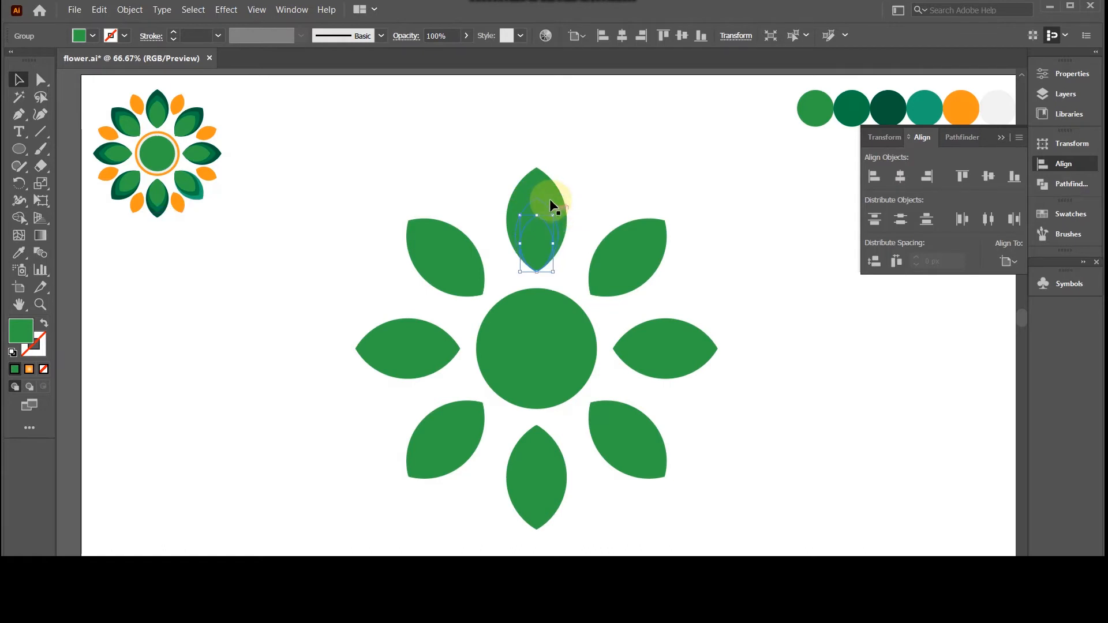
pyautogui.click(599, 203)
pyautogui.click(532, 244)
pyautogui.moveTo(538, 229); pyautogui.dragTo(538, 192)
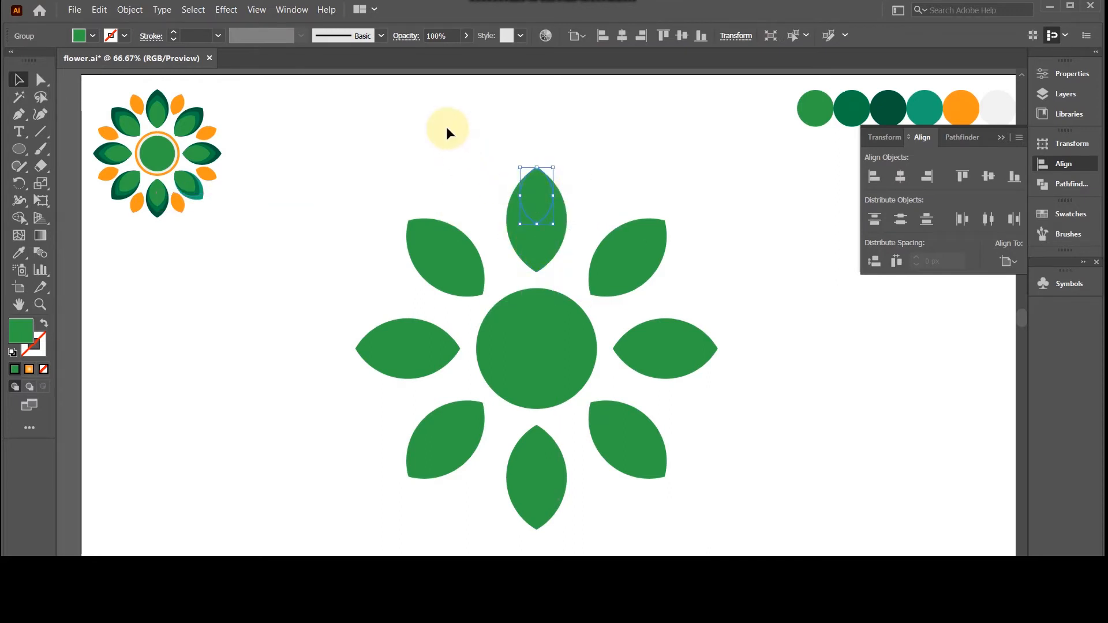
# Apply a 0.25 pt black stroke to the circle and all petals of the large flower.
pyautogui.moveTo(446, 127); pyautogui.dragTo(698, 463)
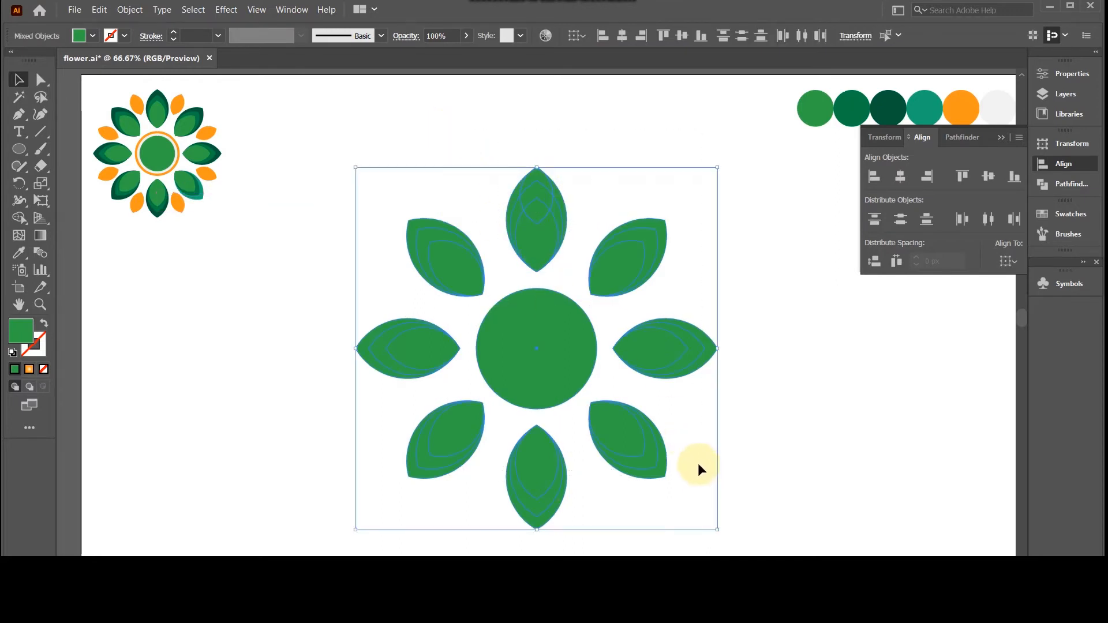
pyautogui.click(196, 36)
pyautogui.scroll(1, 196, 37)
pyautogui.click(431, 154)
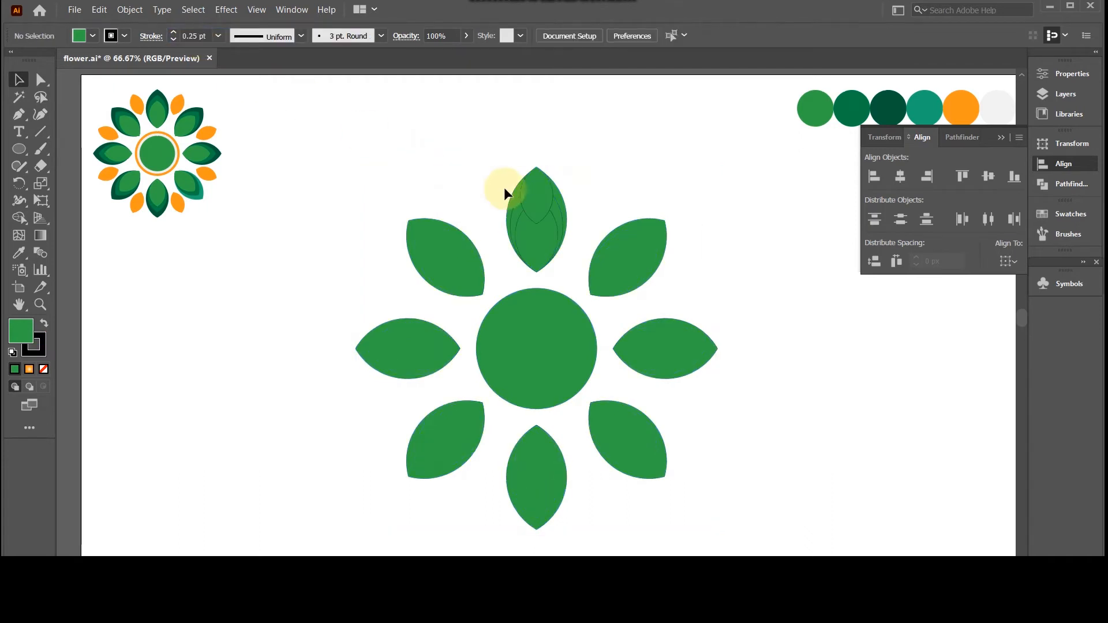
# Select the small petal at the outer tip of the top petal and activate the Rotate tool.
pyautogui.click(536, 195)
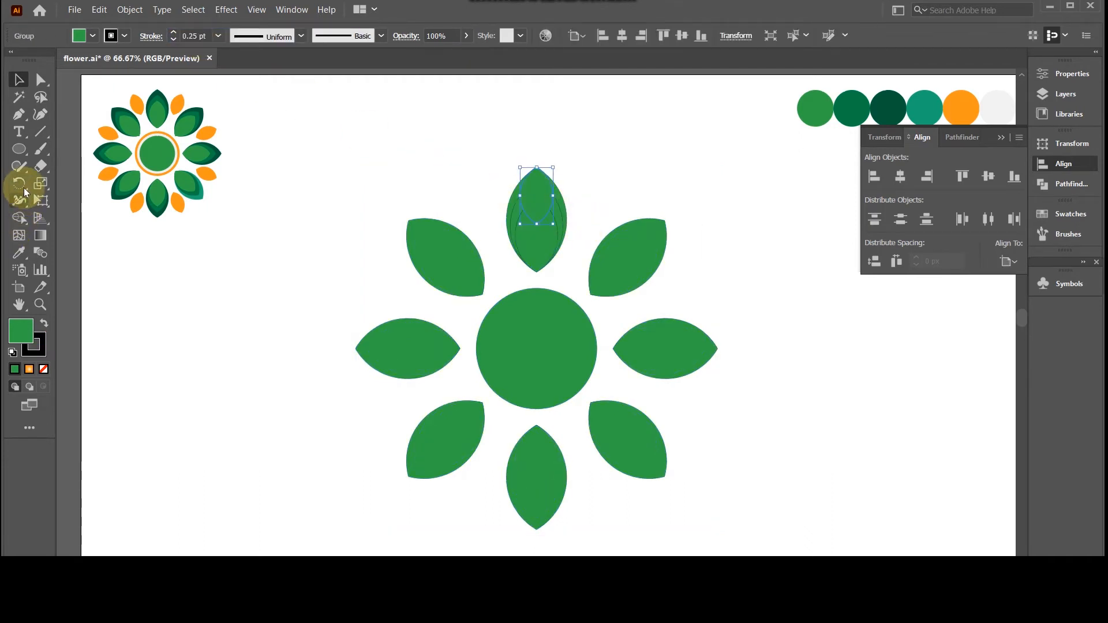
pyautogui.click(22, 185)
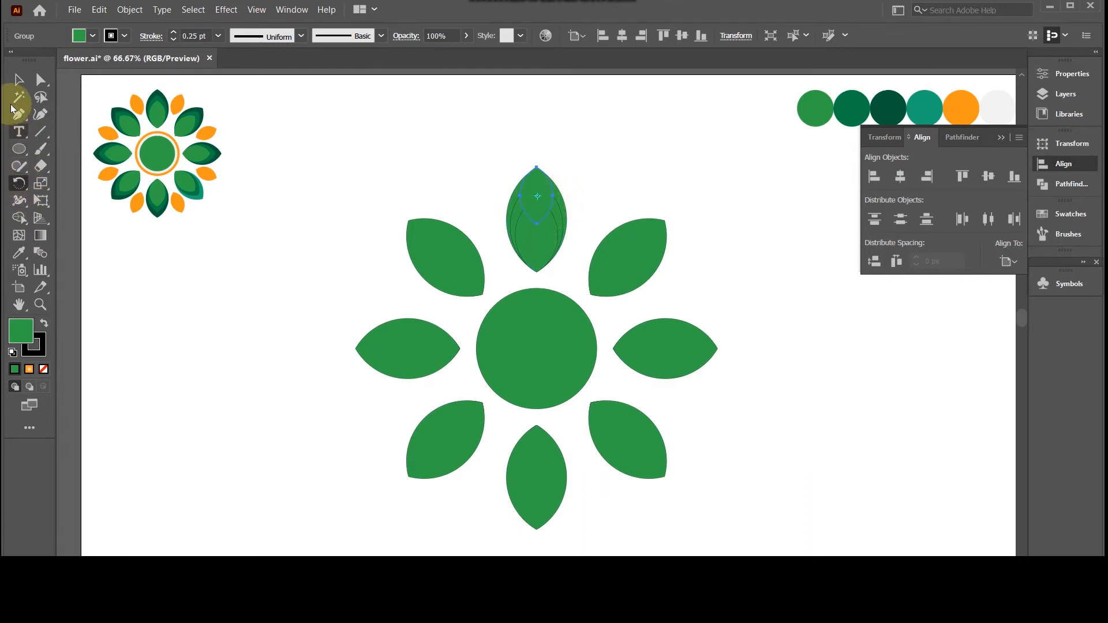
pyautogui.click(18, 79)
pyautogui.click(463, 174)
pyautogui.click(533, 194)
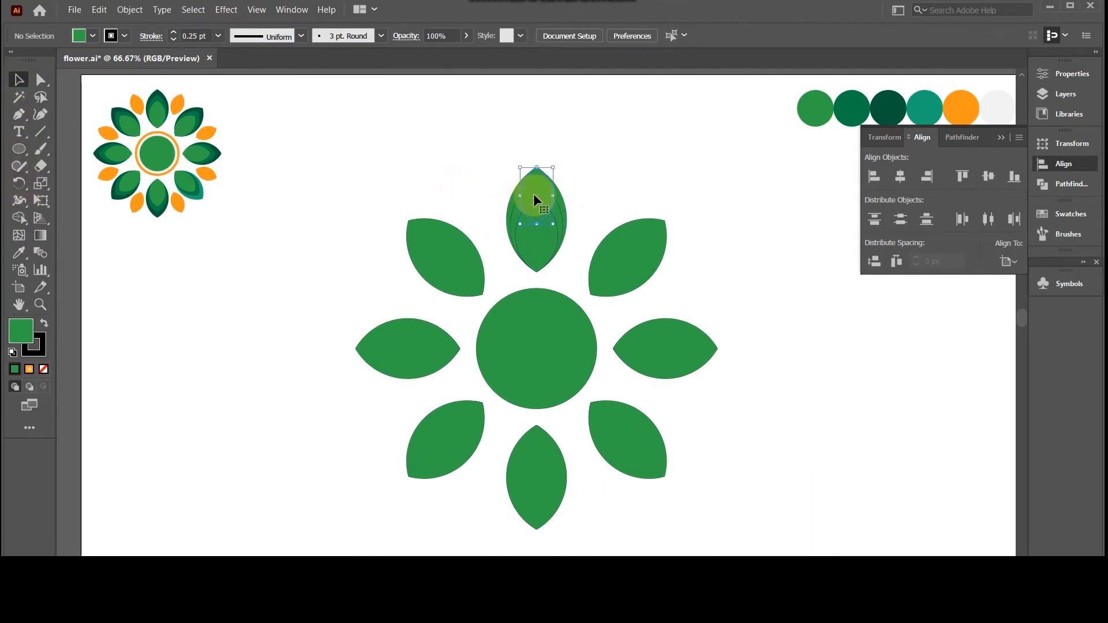
pyautogui.click(21, 185)
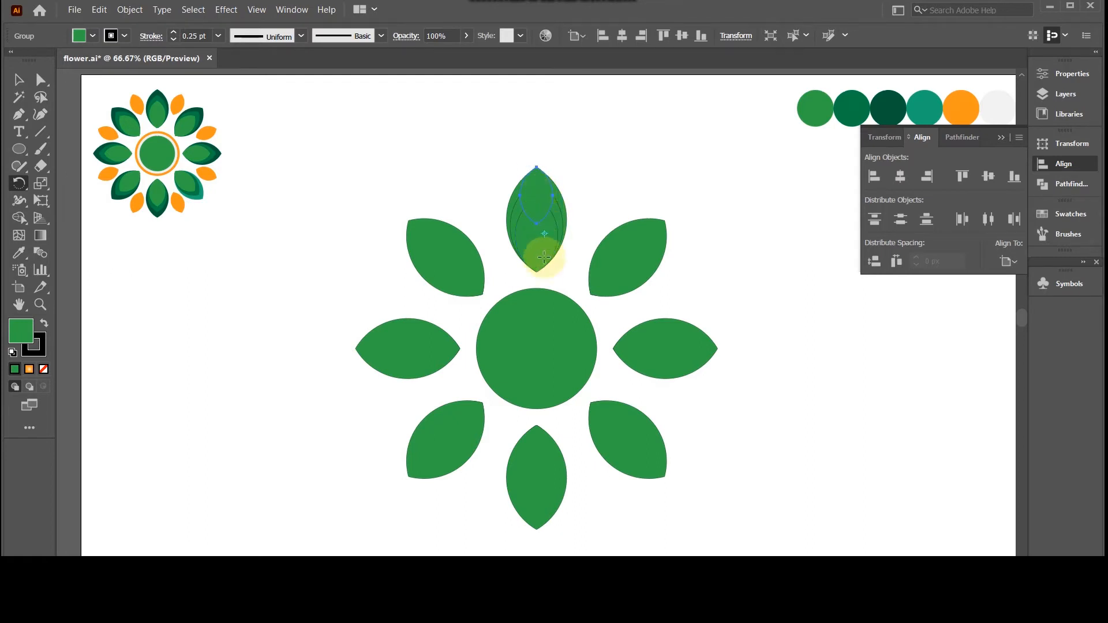
# Try to rotate a copy of the small petal freehand around the circle's center and repeat it around the flower.
pyautogui.click(534, 347)
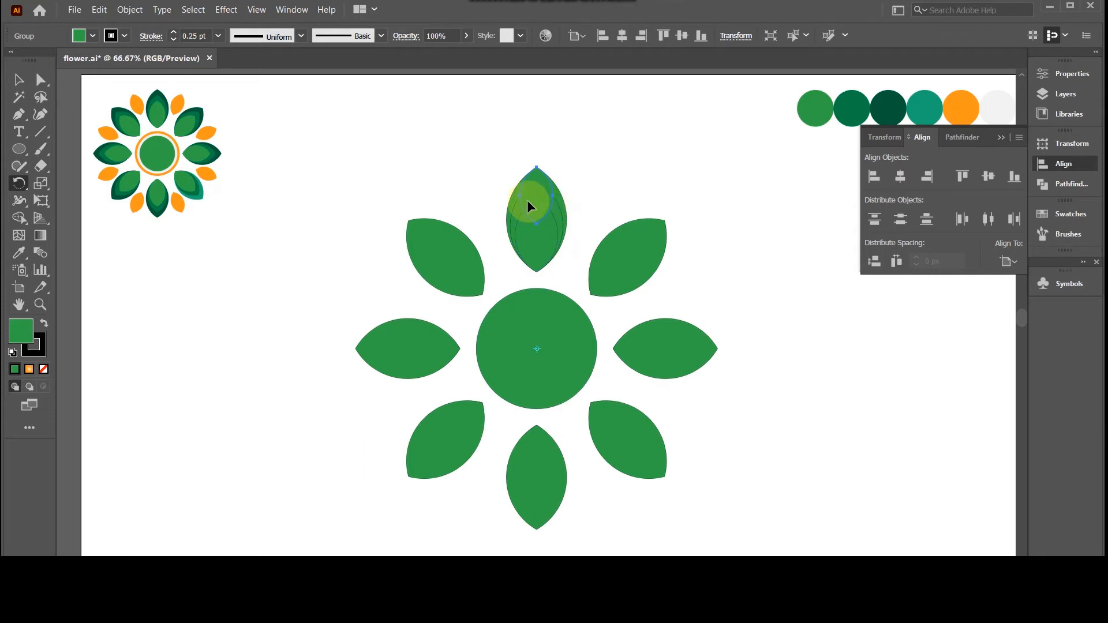
pyautogui.moveTo(535, 216); pyautogui.dragTo(479, 224)
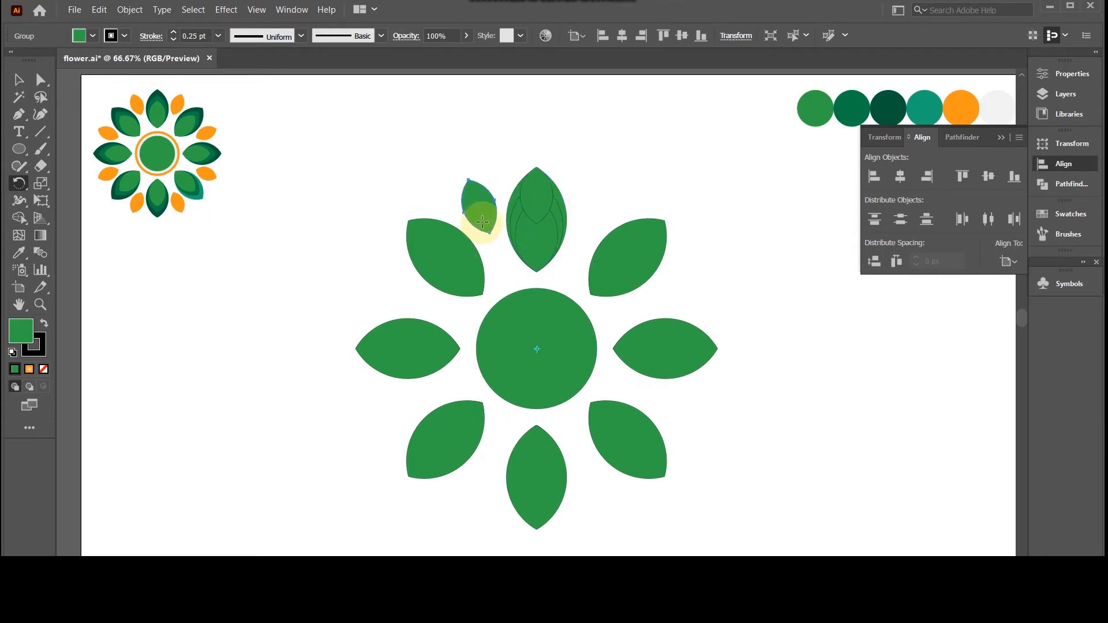
pyautogui.hotkey('ctrl', 'd')
pyautogui.hotkey('ctrl', 'd')
pyautogui.hotkey('ctrl', 'd')
pyautogui.hotkey('ctrl', 'd')
pyautogui.hotkey('ctrl', 'd')
pyautogui.hotkey('ctrl', 'd')
pyautogui.hotkey('ctrl', 'd')
pyautogui.hotkey('ctrl', 'd')
pyautogui.hotkey('ctrl', 'd')
pyautogui.hotkey('ctrl', 'd')
pyautogui.hotkey('ctrl', 'd')
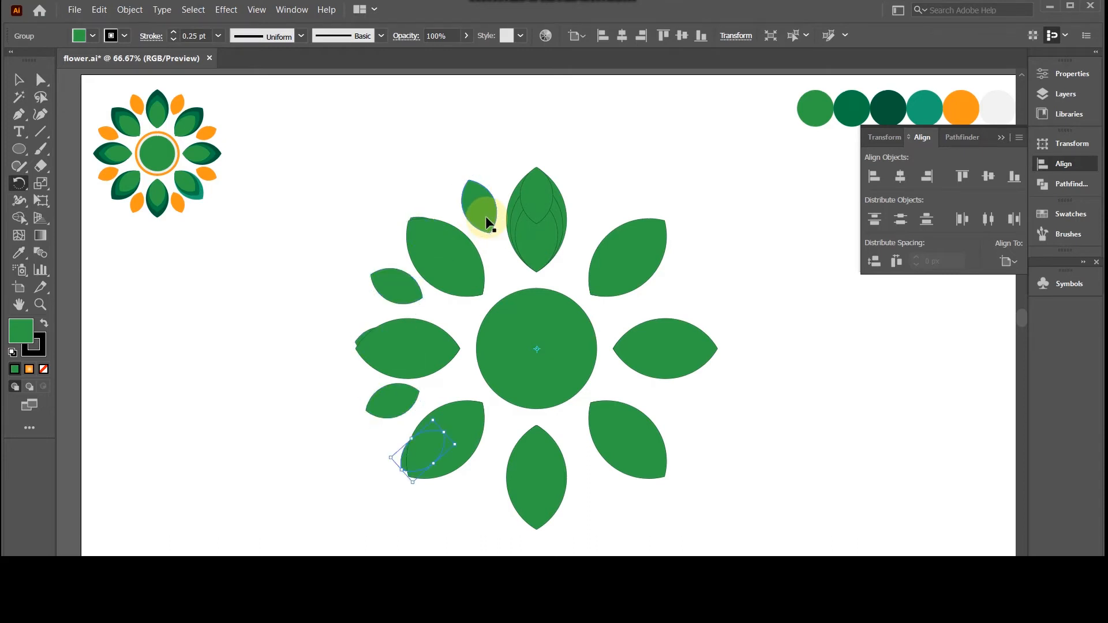
# Undo the freehand rotation of the small petal and all its repeated copies.
pyautogui.hotkey('ctrl', 'z')
pyautogui.hotkey('ctrl', 'z')
pyautogui.hotkey('ctrl', 'z')
pyautogui.hotkey('ctrl', 'z')
pyautogui.hotkey('ctrl', 'z')
pyautogui.hotkey('ctrl', 'z')
pyautogui.hotkey('ctrl', 'z')
pyautogui.hotkey('ctrl', 'z')
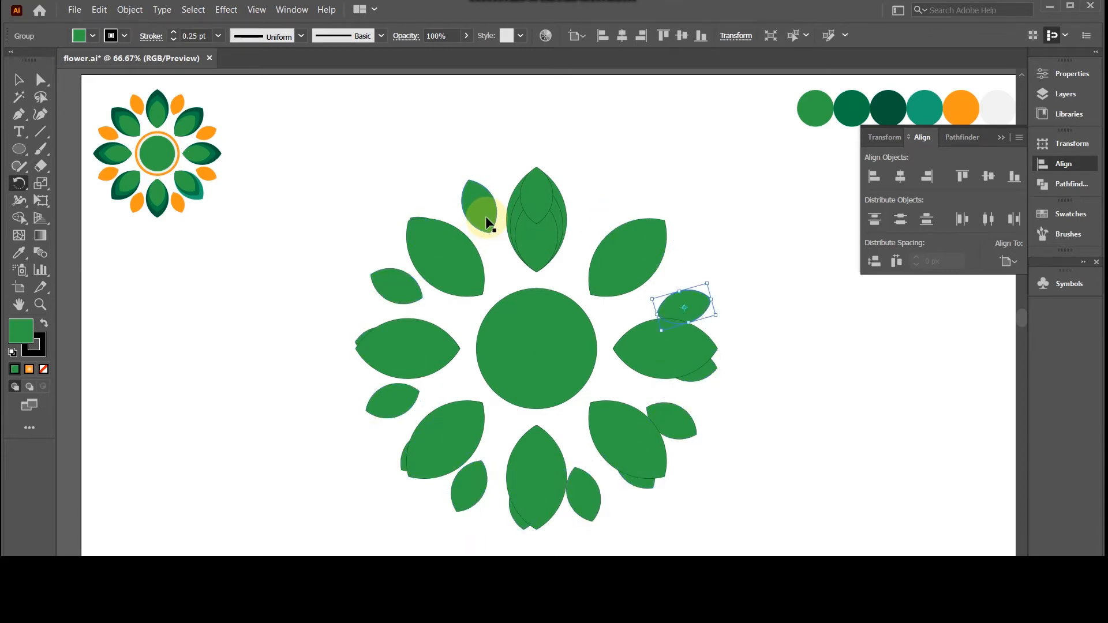
pyautogui.hotkey('ctrl', 'z')
pyautogui.hotkey('ctrl', 'z')
pyautogui.hotkey('ctrl', 'z')
pyautogui.hotkey('ctrl', 'z')
pyautogui.hotkey('ctrl', 'z')
pyautogui.hotkey('ctrl', 'z')
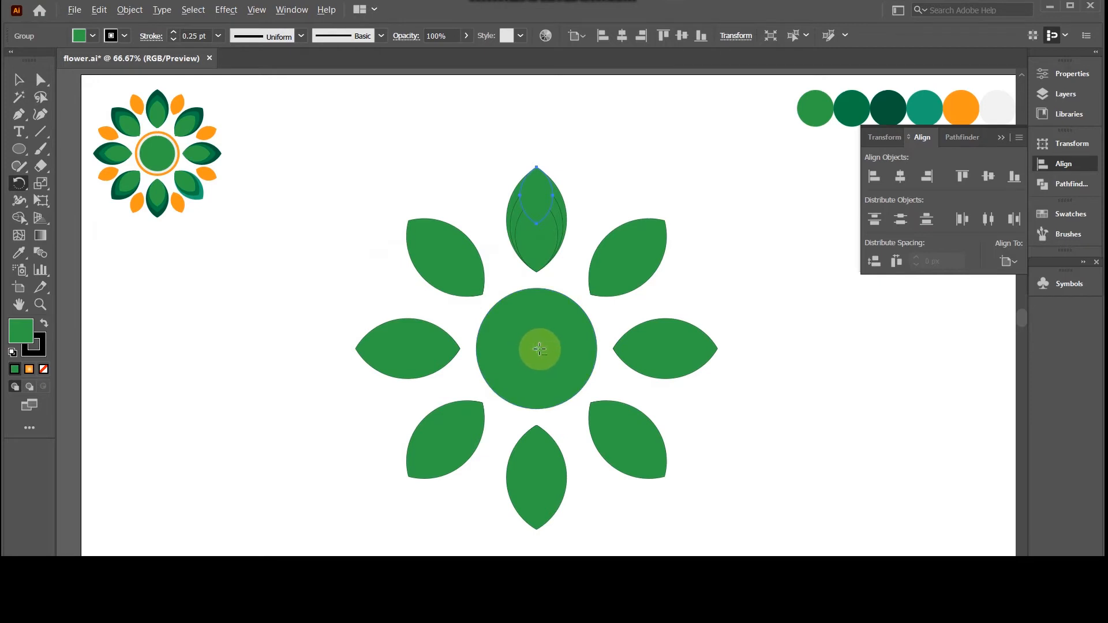
# Create a copy of the small petal rotated 22.5° around the circle's center, with the preview on.
pyautogui.keyDown('alt'); pyautogui.click(537, 348); pyautogui.keyUp('alt')
pyautogui.click(727, 314)
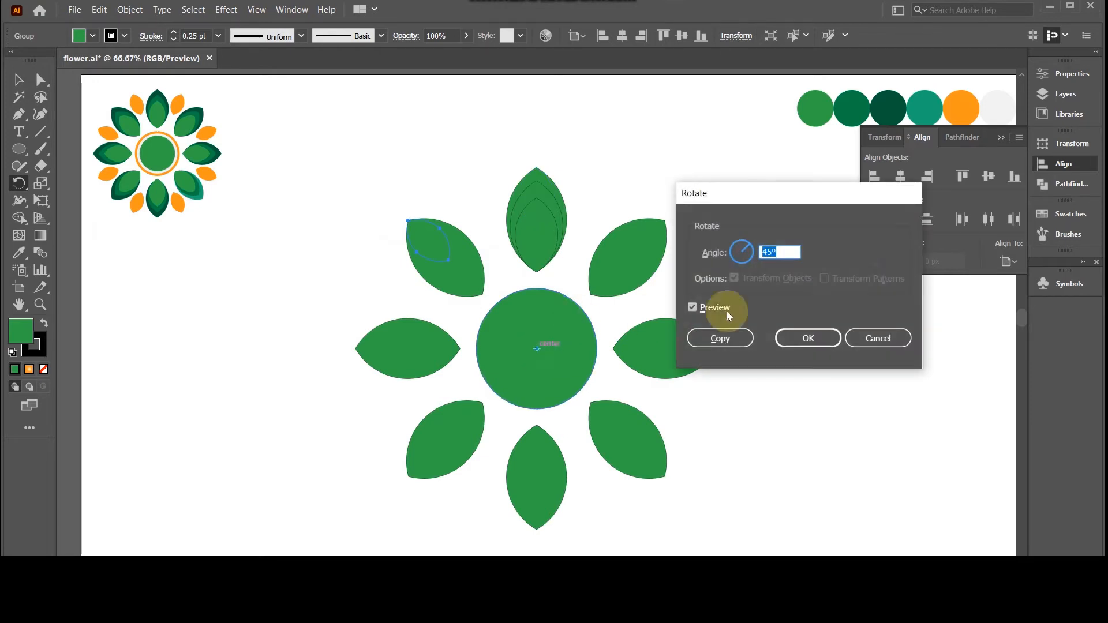
pyautogui.write('23.5')
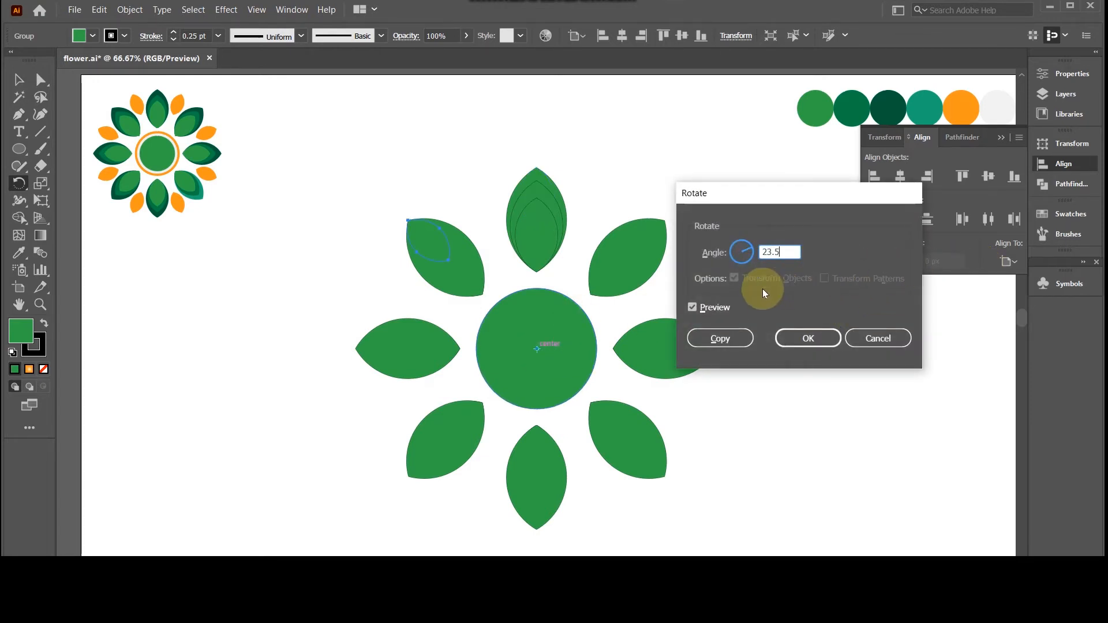
pyautogui.click(692, 307)
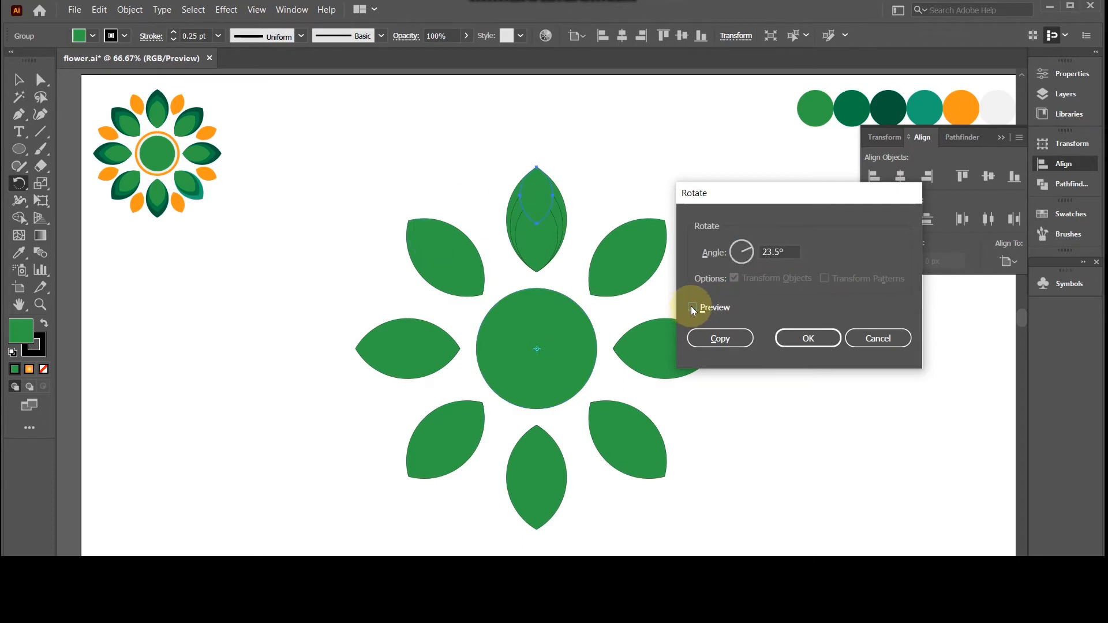
pyautogui.click(692, 307)
pyautogui.scroll(-1, 788, 251)
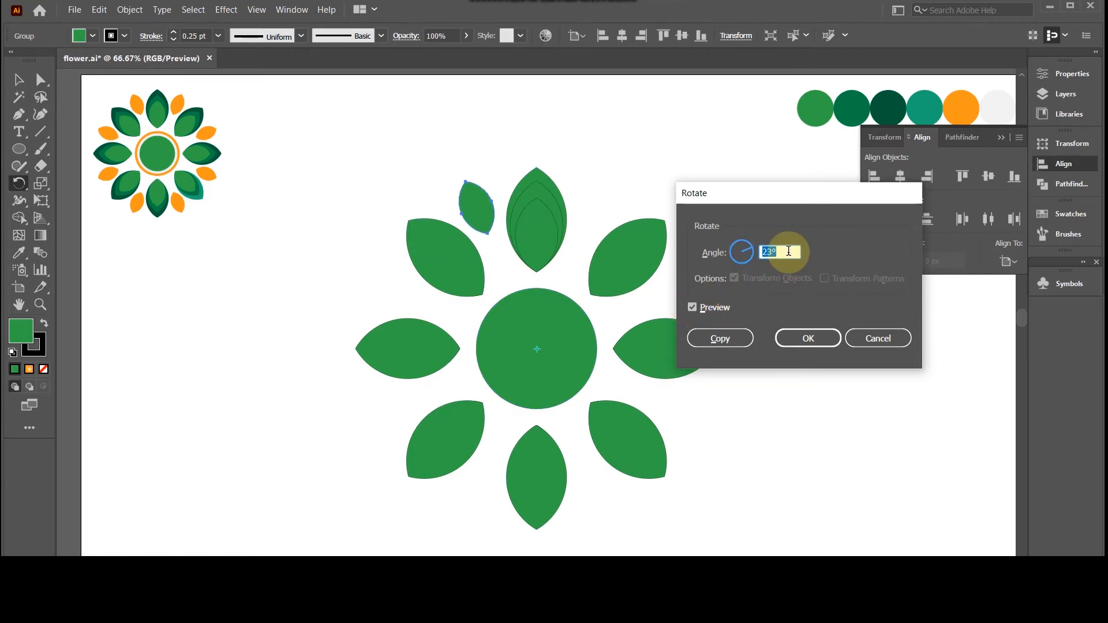
pyautogui.scroll(-1, 788, 251)
pyautogui.write('22.5')
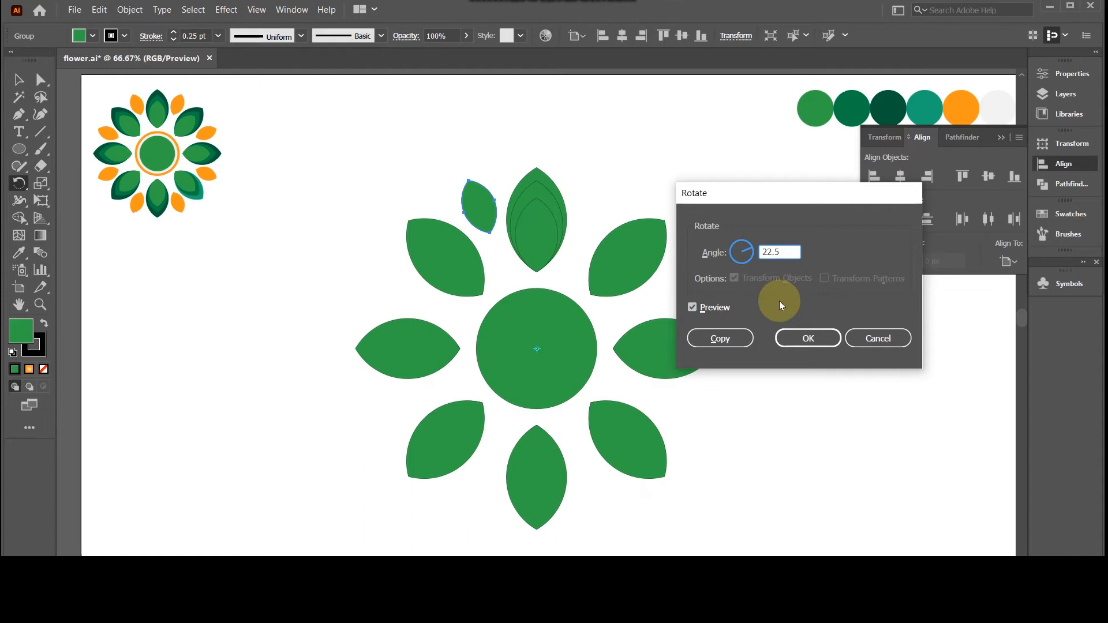
pyautogui.click(729, 338)
# Repeat the rotated copy of the small petal until copies run all the way around the circle.
pyautogui.hotkey('ctrl', 'd')
pyautogui.hotkey('ctrl', 'd')
pyautogui.hotkey('ctrl', 'd')
pyautogui.hotkey('ctrl', 'd')
pyautogui.hotkey('ctrl', 'd')
pyautogui.hotkey('ctrl', 'd')
pyautogui.hotkey('ctrl', 'd')
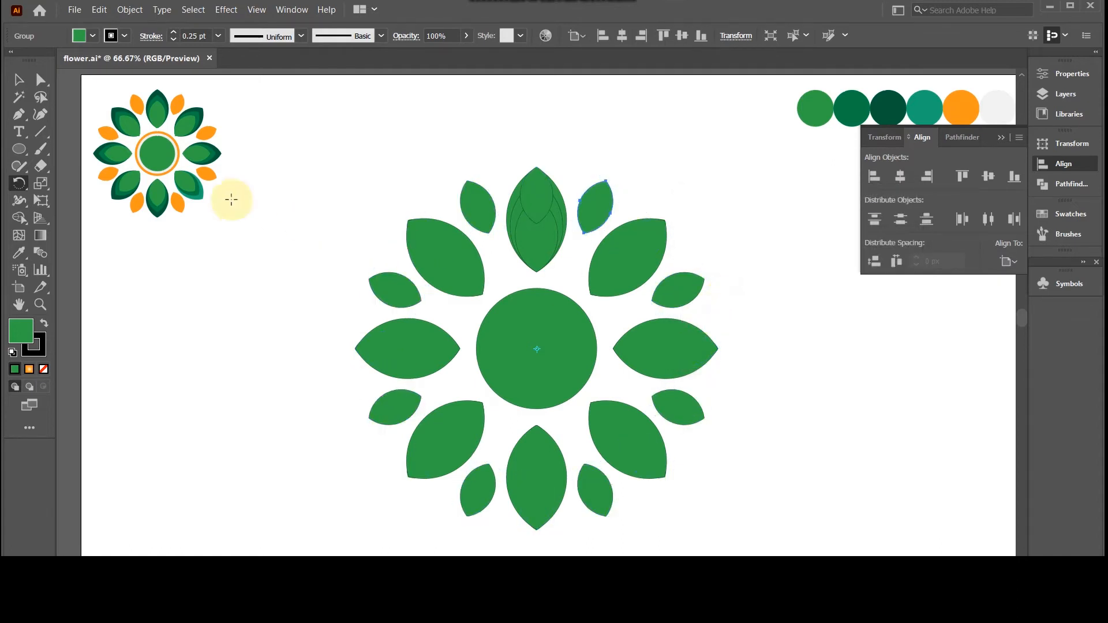
# Delete the original small petal at the outer tip of the top petal.
pyautogui.click(19, 79)
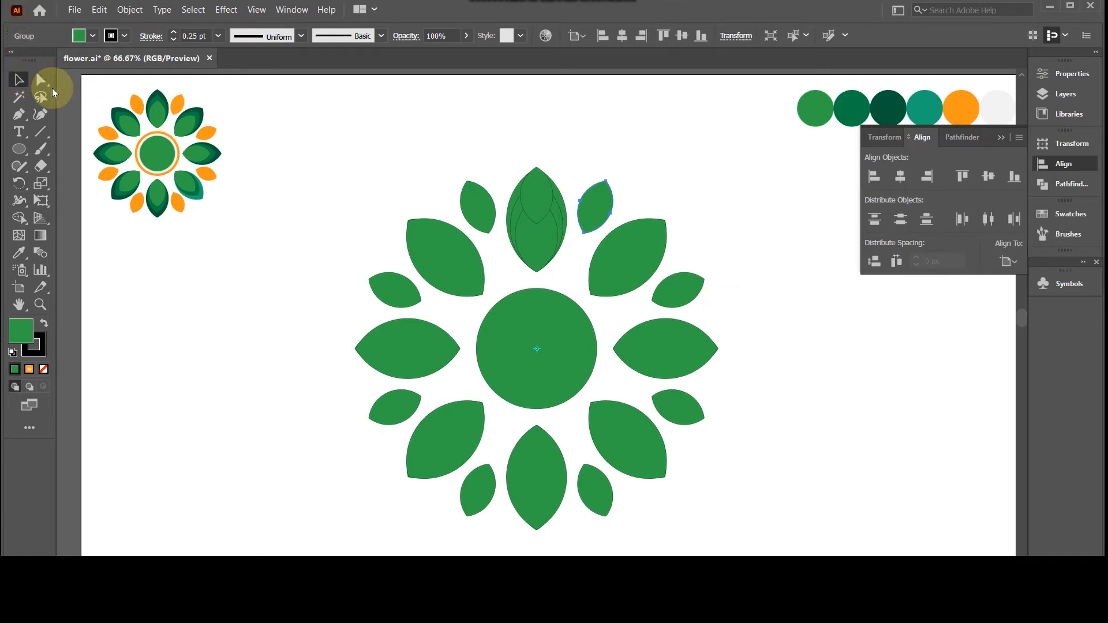
pyautogui.click(541, 136)
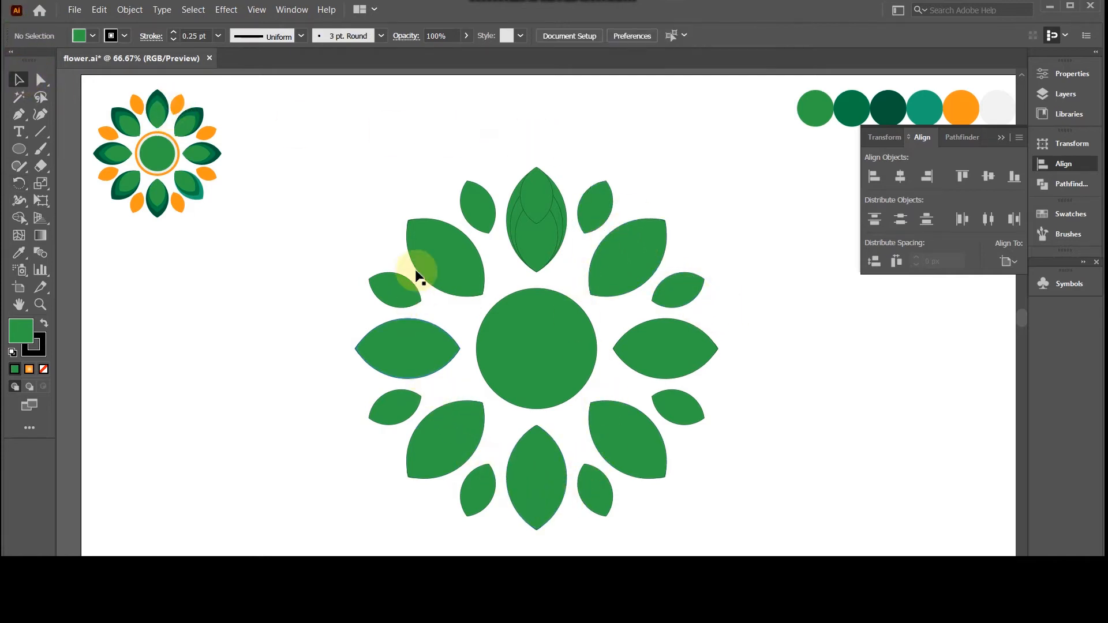
pyautogui.click(552, 203)
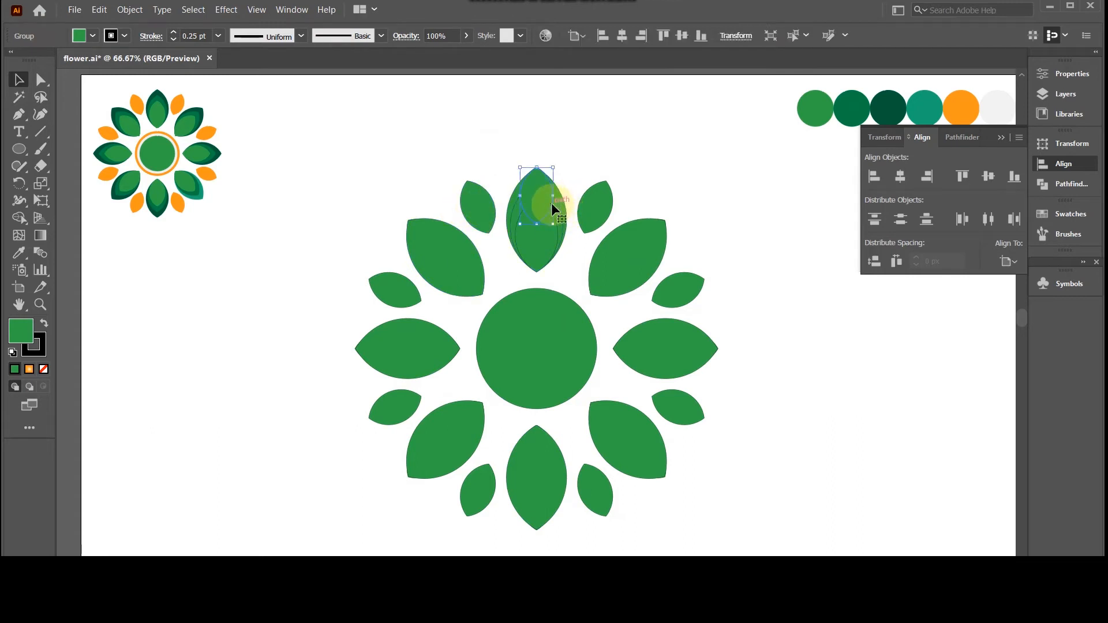
pyautogui.press('Delete')
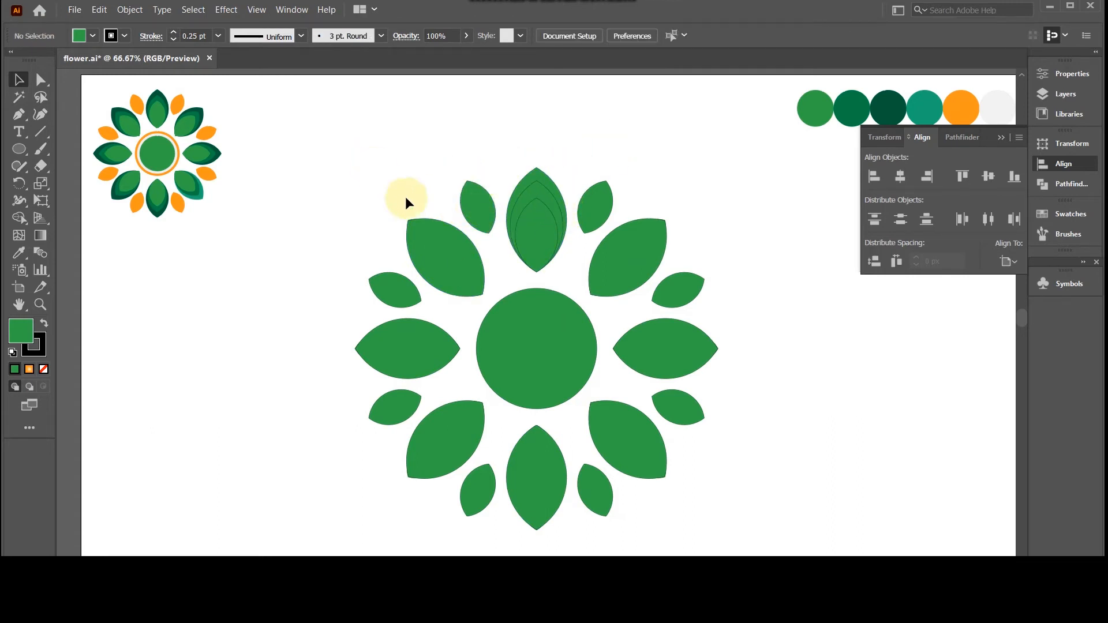
# Select the entire large flower and set its stroke weight to 0.25 pt.
pyautogui.moveTo(372, 166); pyautogui.dragTo(735, 478)
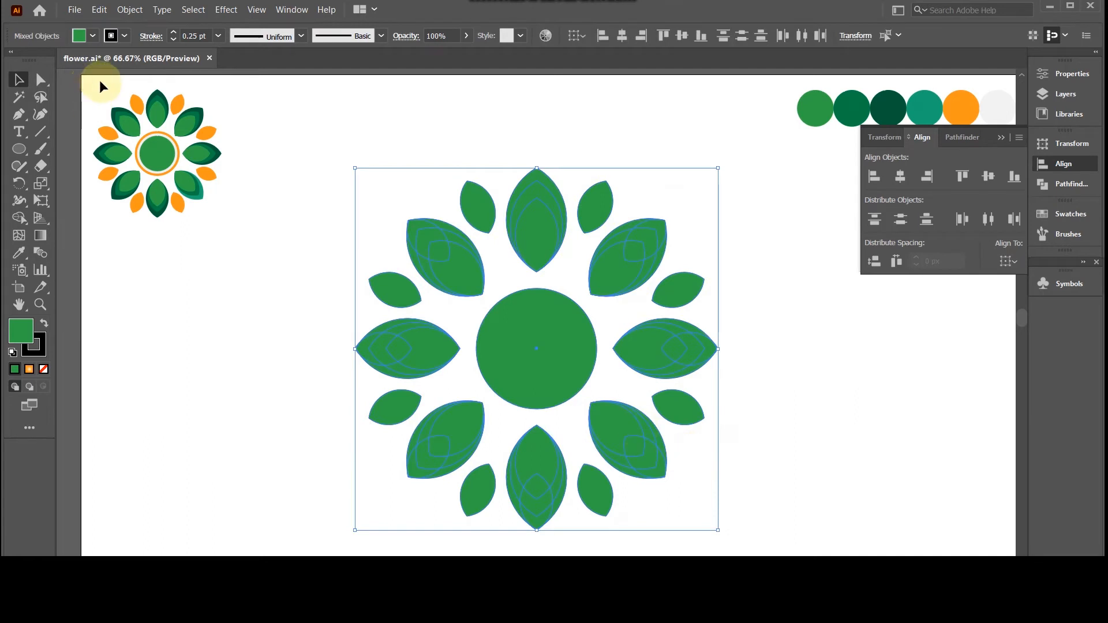
pyautogui.click(197, 35)
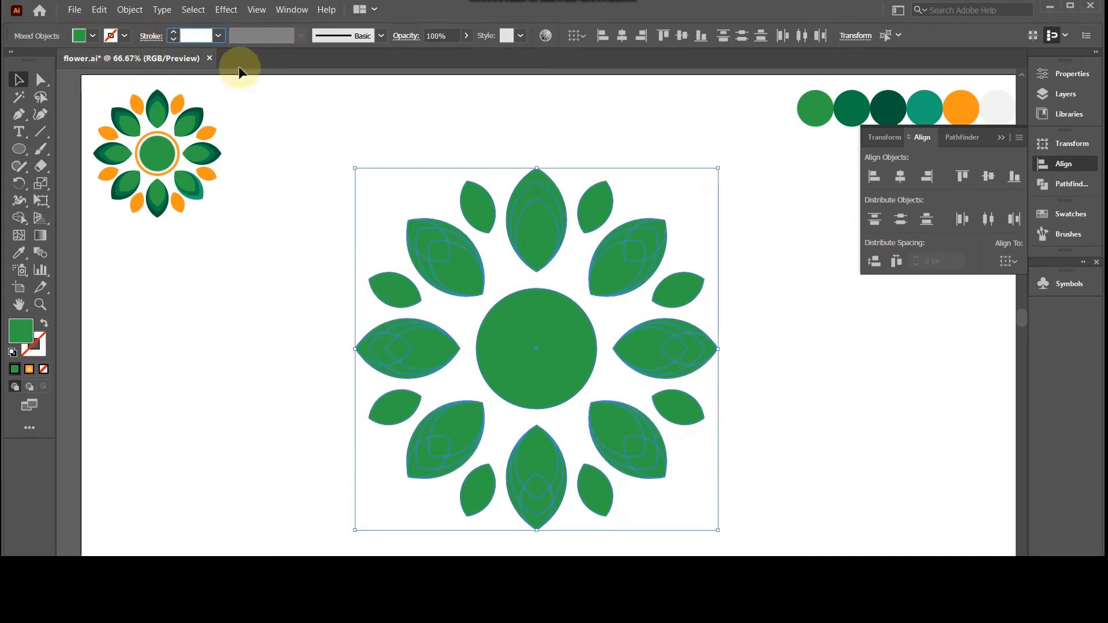
pyautogui.scroll(1, 199, 34)
pyautogui.click(369, 126)
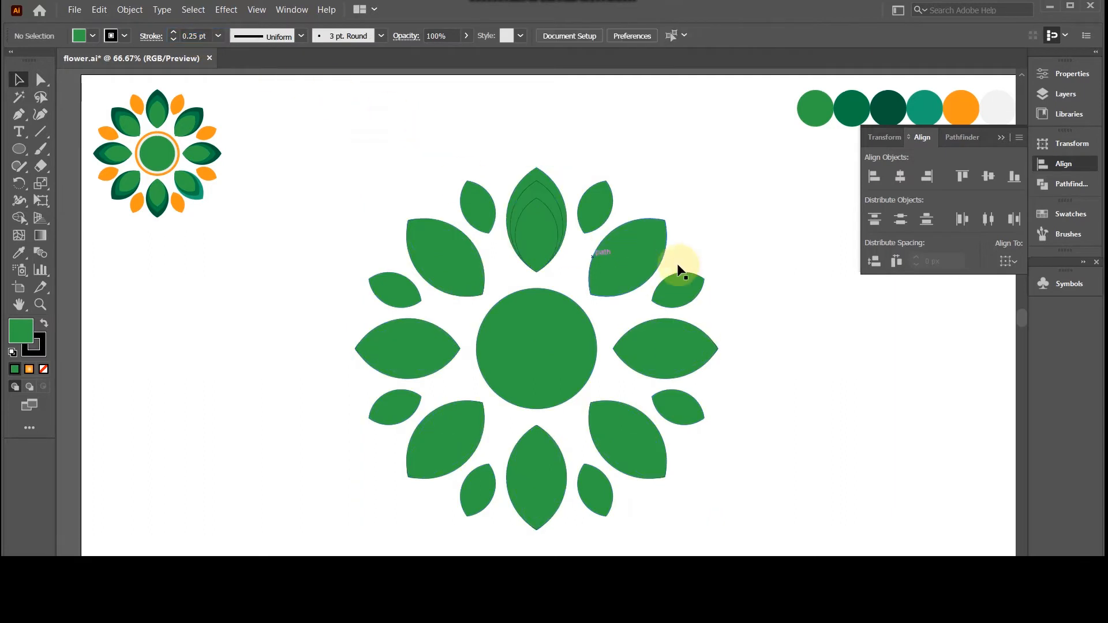
# Send the outermost full-size petals of all positions except the top one to the back.
pyautogui.scroll(-1, 648, 289)
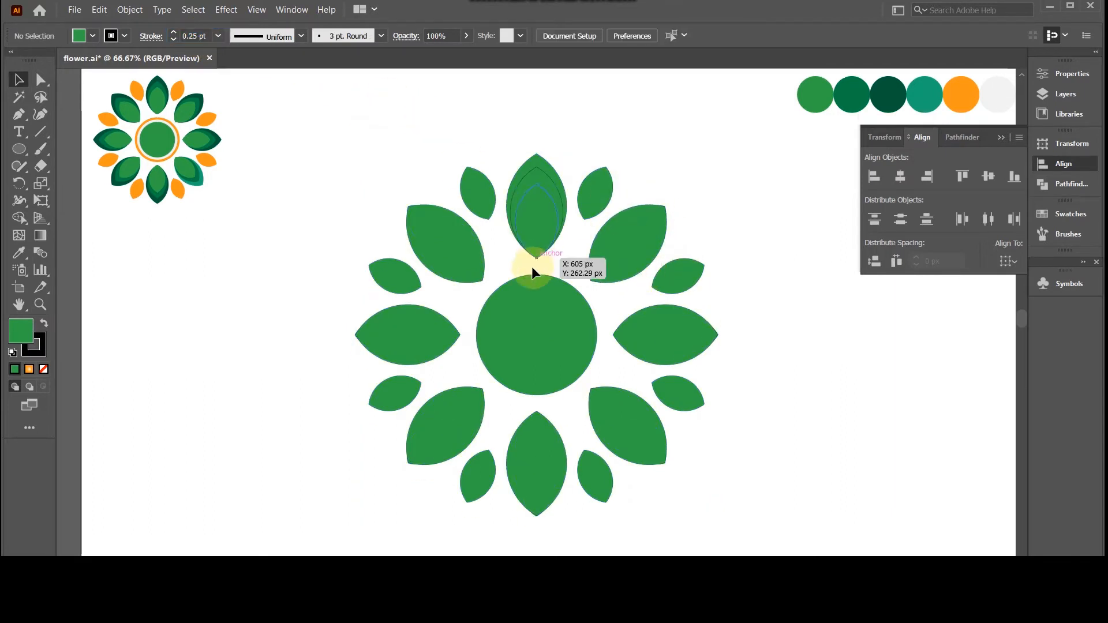
pyautogui.click(480, 254)
pyautogui.keyDown('shift'); pyautogui.click(455, 338); pyautogui.keyUp('shift')
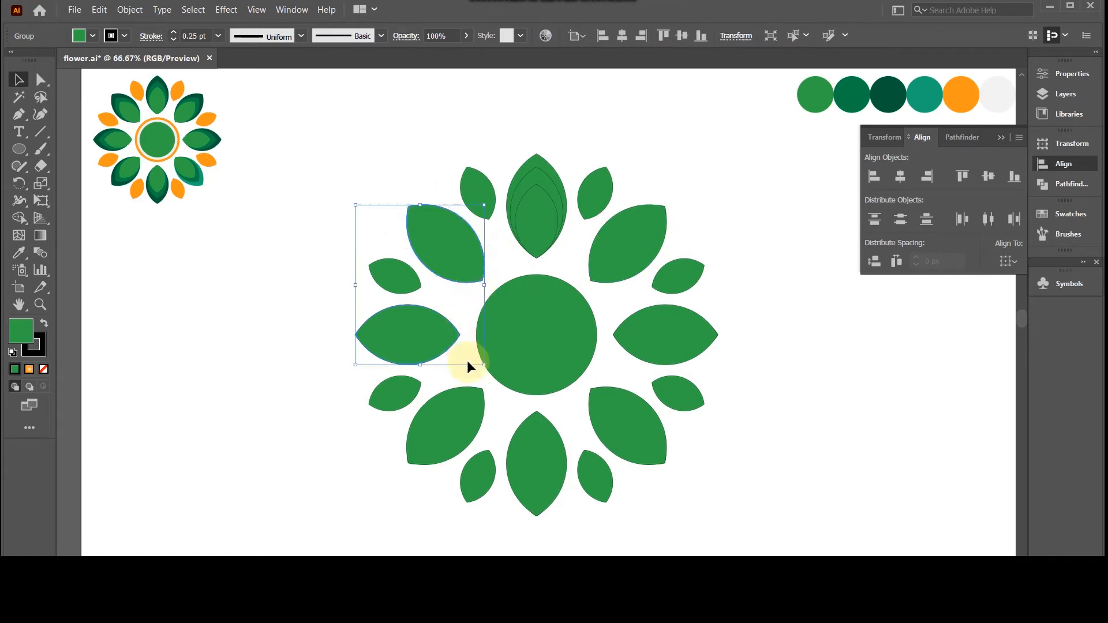
pyautogui.keyDown('shift'); pyautogui.click(482, 404); pyautogui.keyUp('shift')
pyautogui.keyDown('shift'); pyautogui.click(542, 417); pyautogui.keyUp('shift')
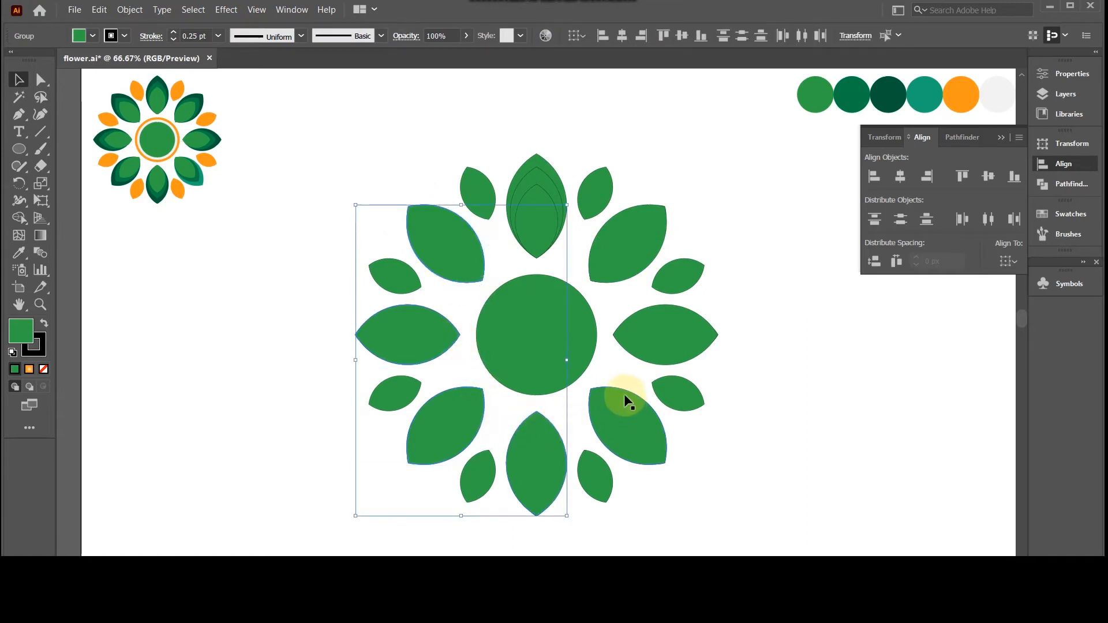
pyautogui.keyDown('shift'); pyautogui.click(613, 389); pyautogui.keyUp('shift')
pyautogui.keyDown('shift'); pyautogui.click(631, 340); pyautogui.keyUp('shift')
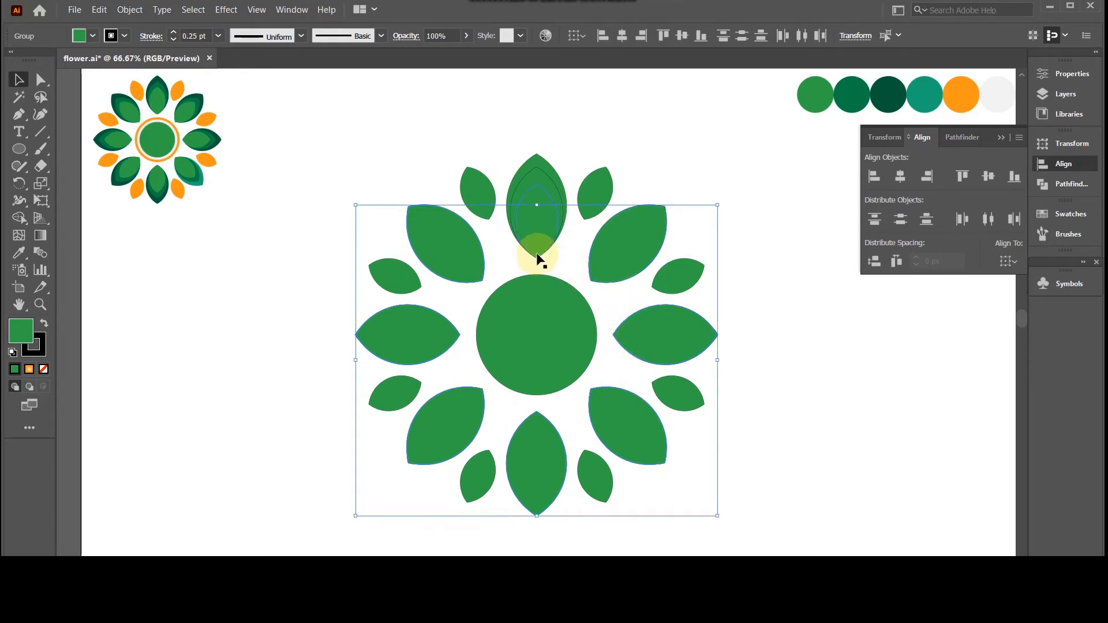
pyautogui.rightClick(614, 271)
pyautogui.moveTo(666, 415)
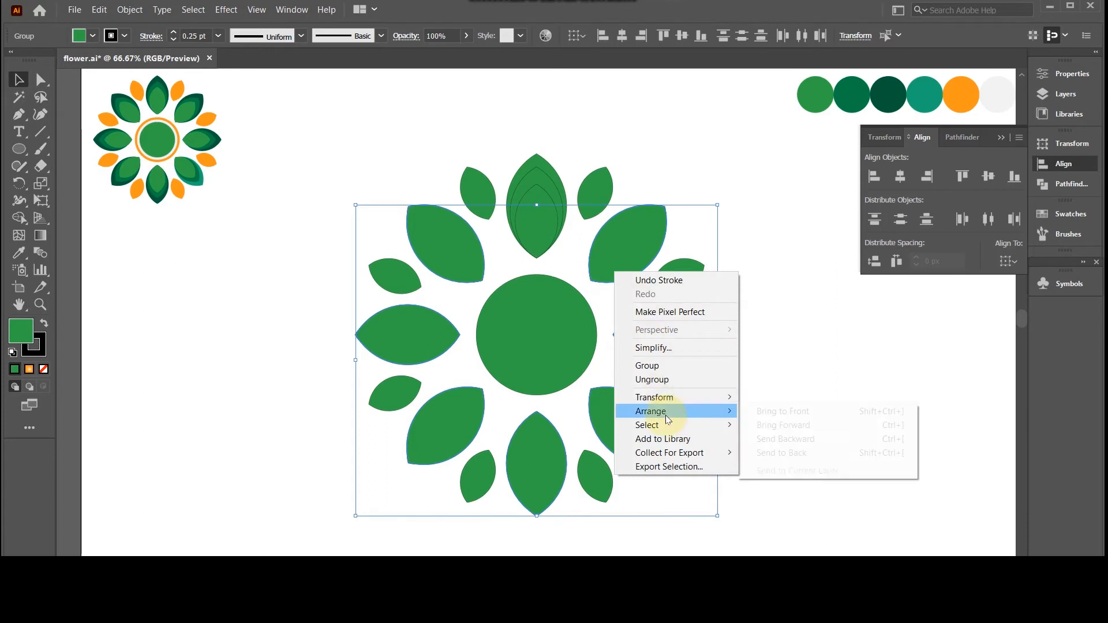
pyautogui.click(800, 452)
pyautogui.click(809, 418)
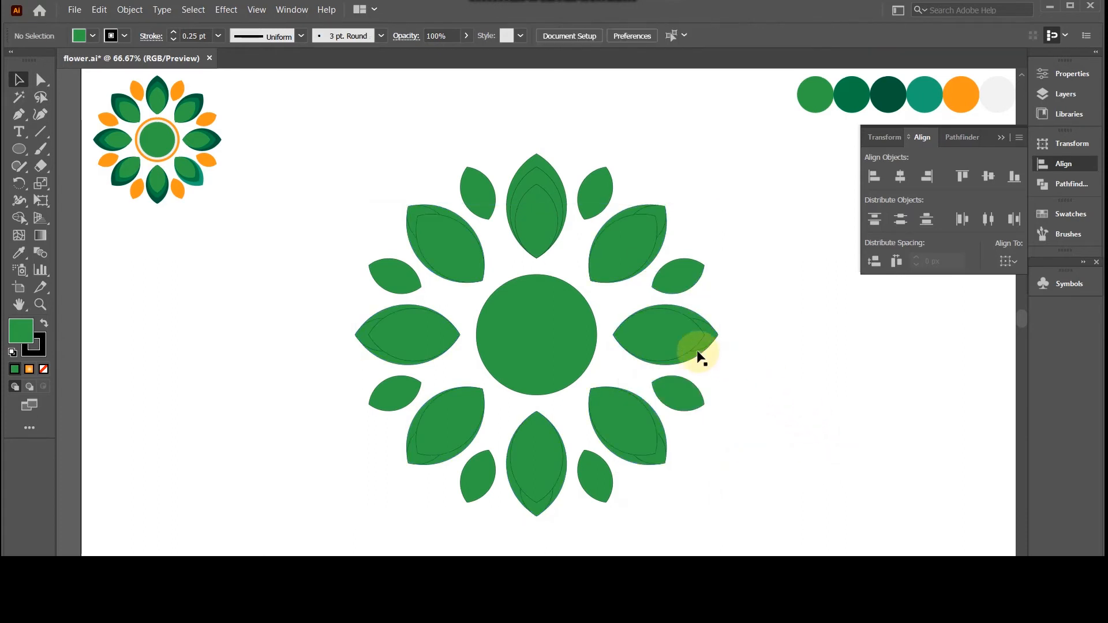
# Send the middle-layer petals of the seven large petals other than the top one to the back.
pyautogui.click(625, 416)
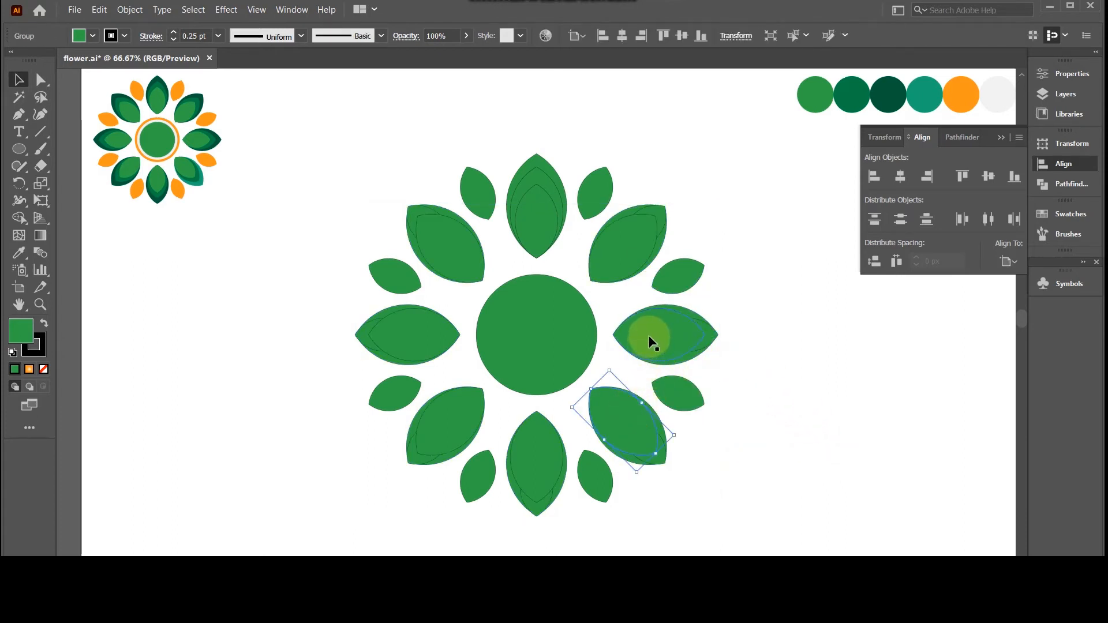
pyautogui.keyDown('shift'); pyautogui.click(649, 335); pyautogui.keyUp('shift')
pyautogui.keyDown('shift'); pyautogui.click(623, 246); pyautogui.keyUp('shift')
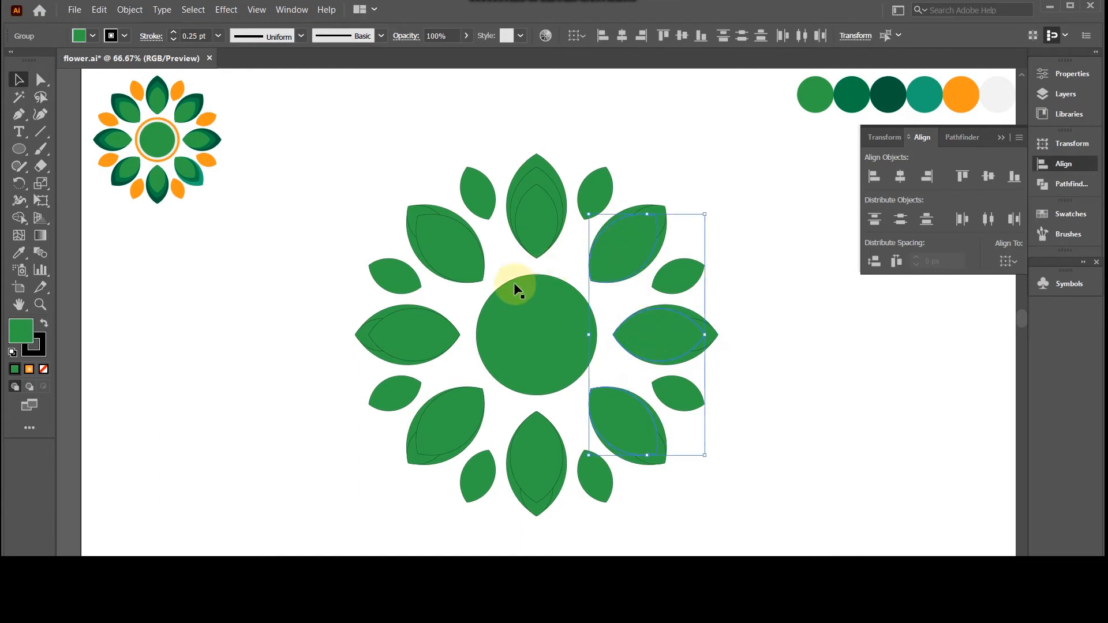
pyautogui.keyDown('shift'); pyautogui.click(432, 240); pyautogui.keyUp('shift')
pyautogui.keyDown('shift'); pyautogui.click(431, 327); pyautogui.keyUp('shift')
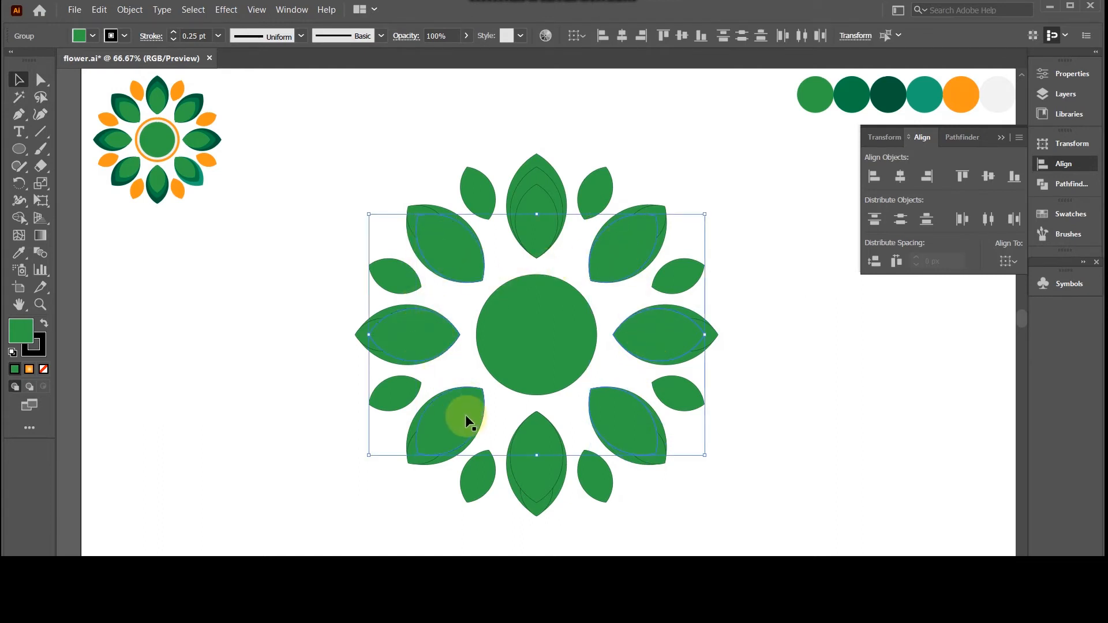
pyautogui.keyDown('shift'); pyautogui.click(465, 415); pyautogui.keyUp('shift')
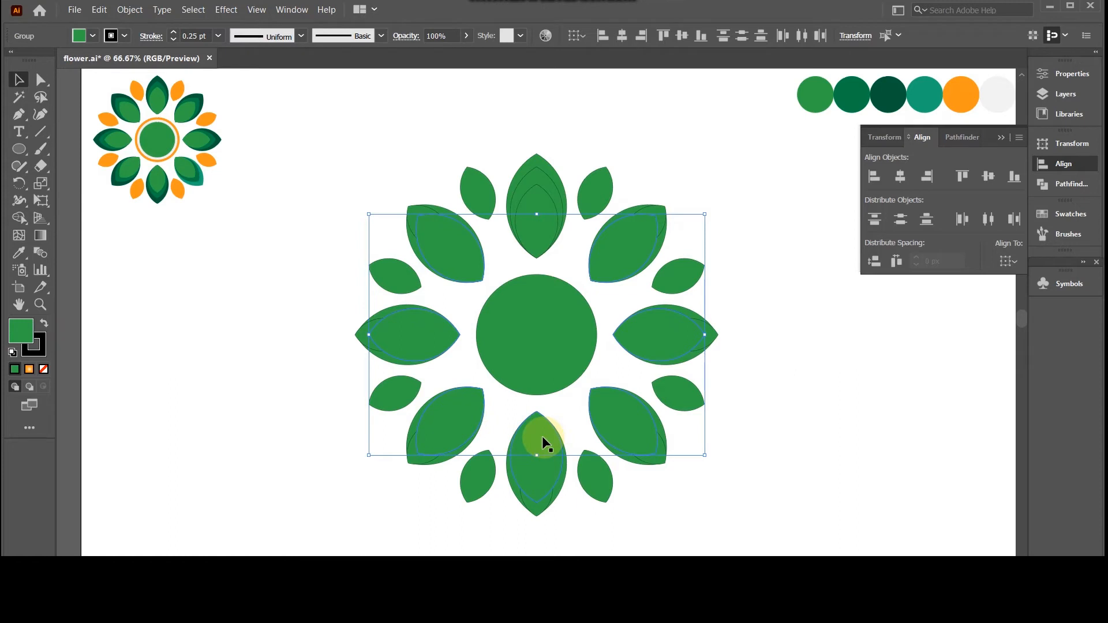
pyautogui.keyDown('shift'); pyautogui.click(543, 437); pyautogui.keyUp('shift')
pyautogui.rightClick(543, 437)
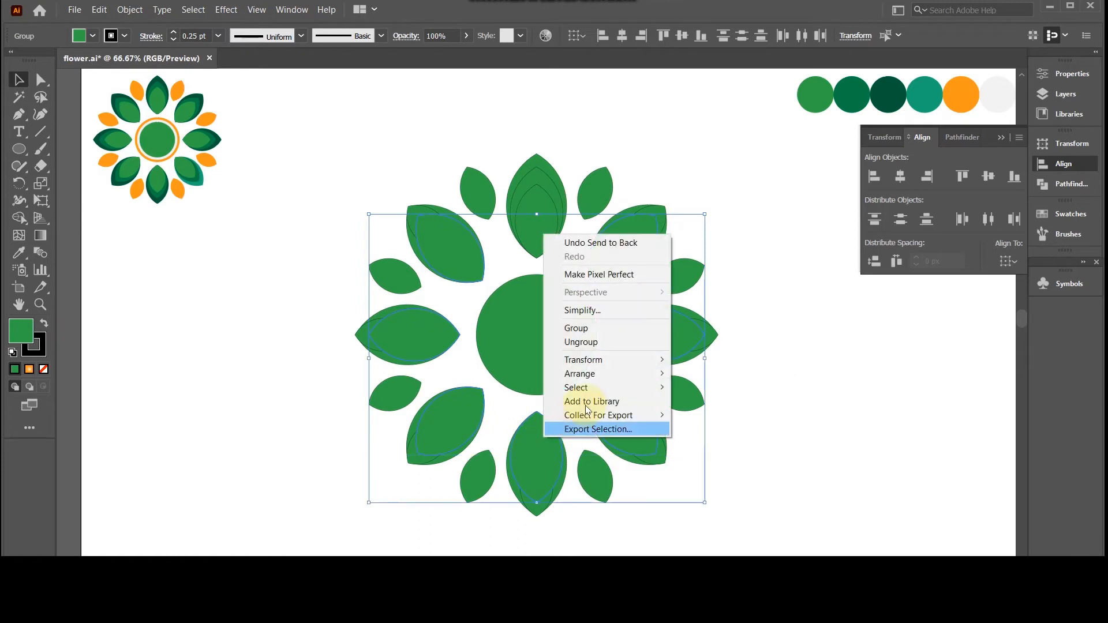
pyautogui.moveTo(602, 373)
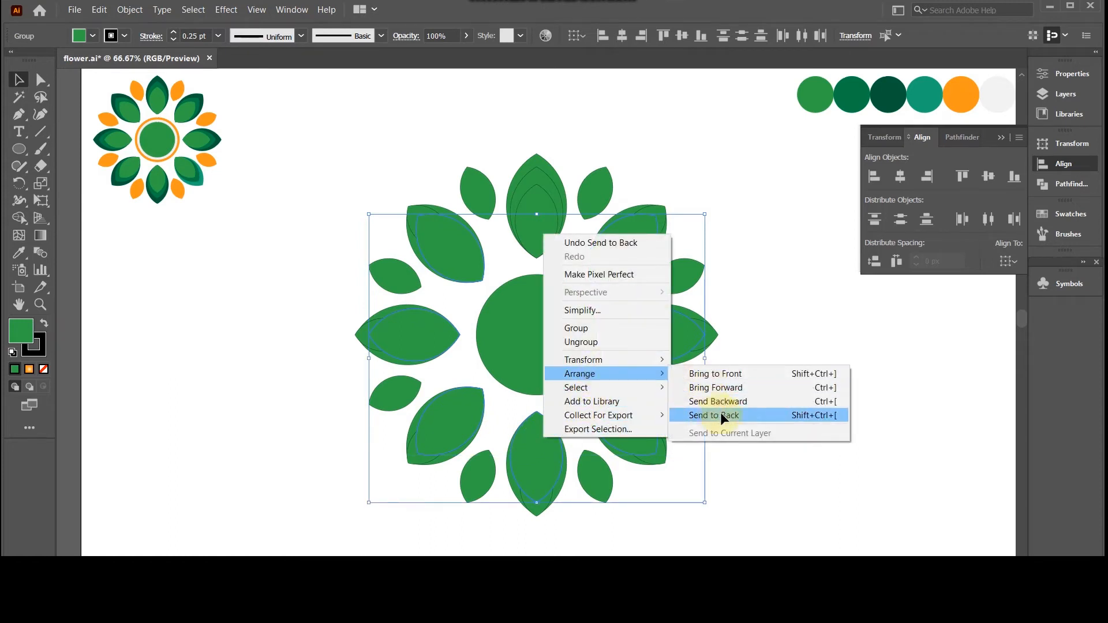
pyautogui.click(721, 414)
pyautogui.click(794, 418)
pyautogui.click(683, 363)
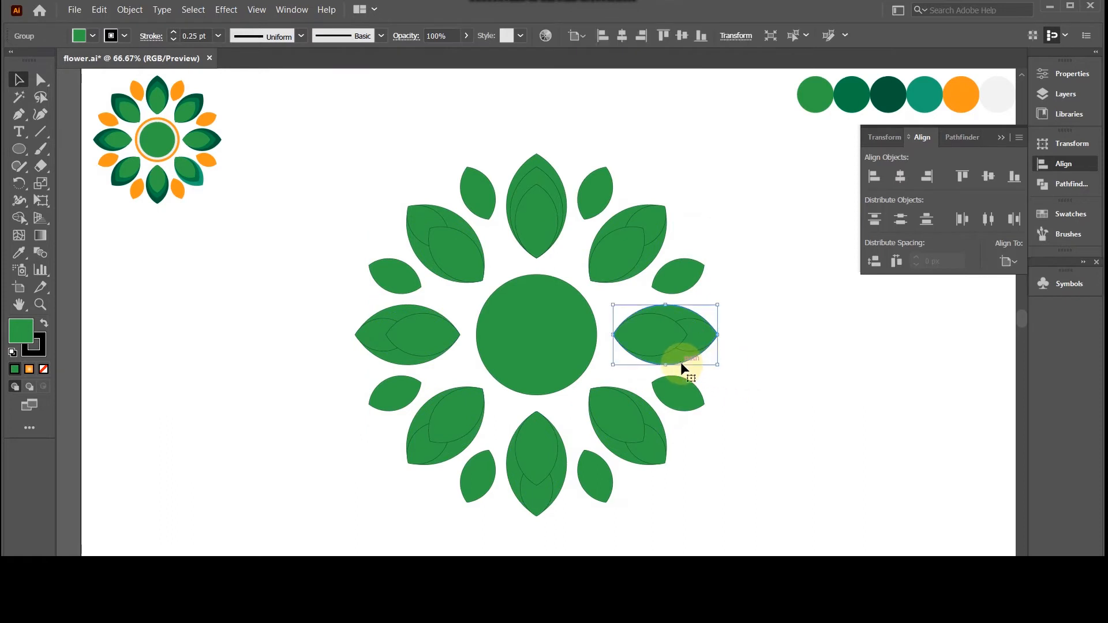
pyautogui.keyDown('shift'); pyautogui.click(661, 250); pyautogui.keyUp('shift')
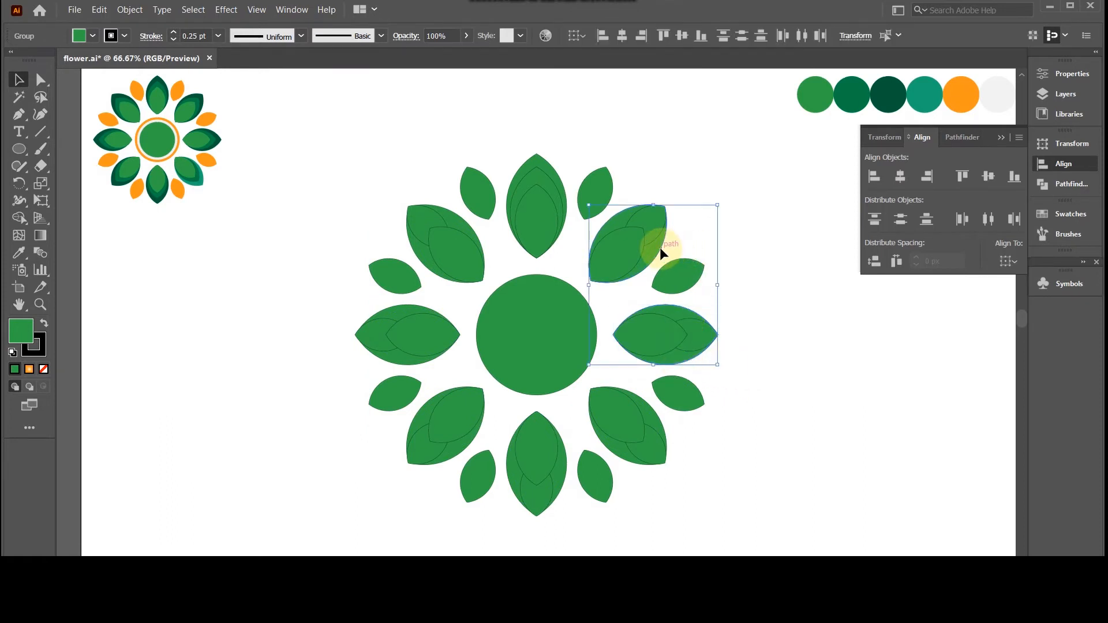
pyautogui.click(705, 192)
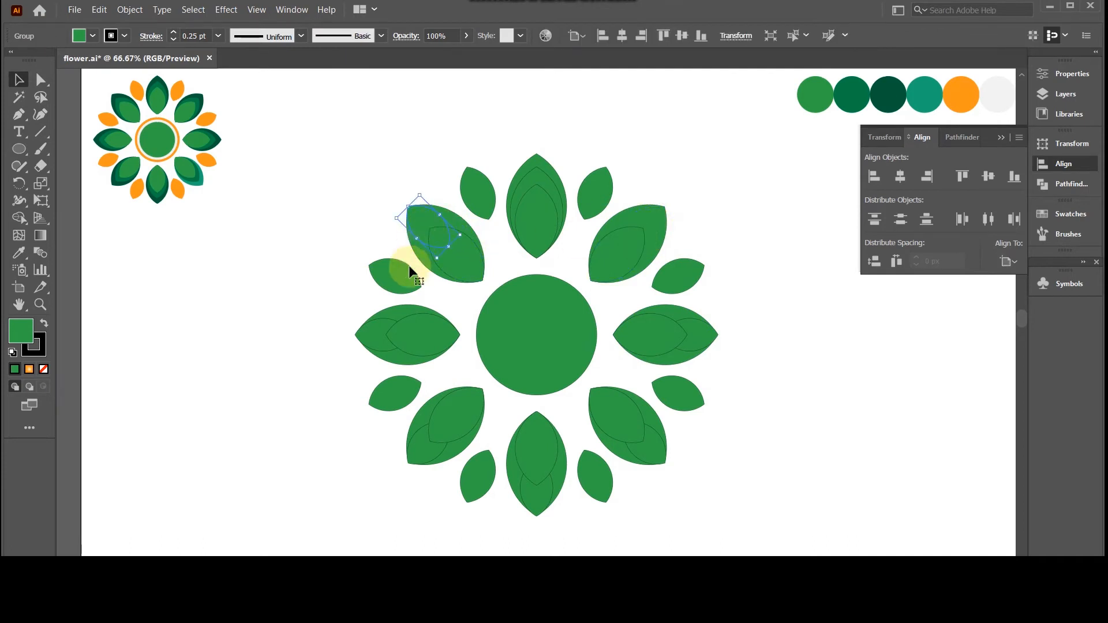
# Delete the leftover small petals overlapping the outer tips of the large layered petals.
pyautogui.moveTo(369, 333); pyautogui.dragTo(389, 394)
pyautogui.click(428, 440)
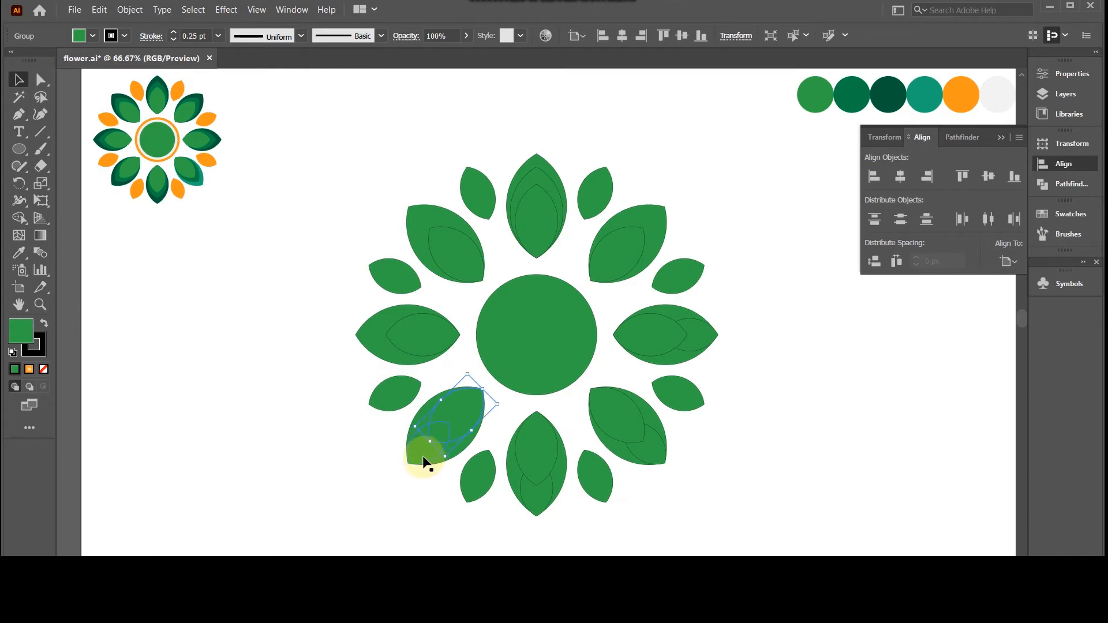
pyautogui.click(424, 455)
pyautogui.press('Delete')
pyautogui.click(541, 507)
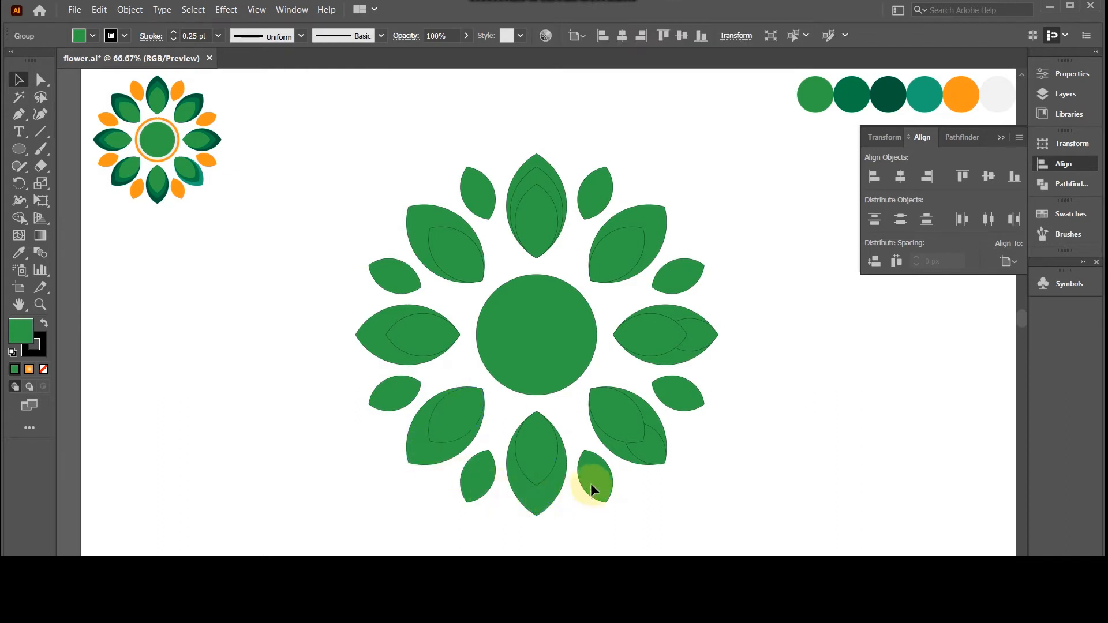
pyautogui.press('Delete')
pyautogui.click(658, 453)
pyautogui.press('Delete')
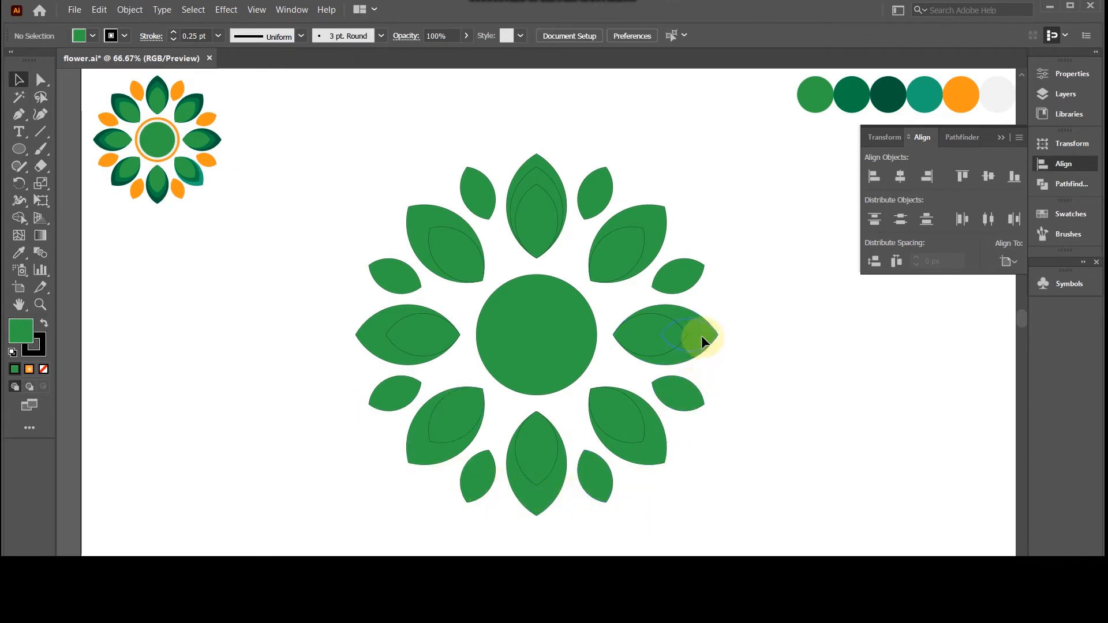
pyautogui.click(702, 338)
pyautogui.press('Delete')
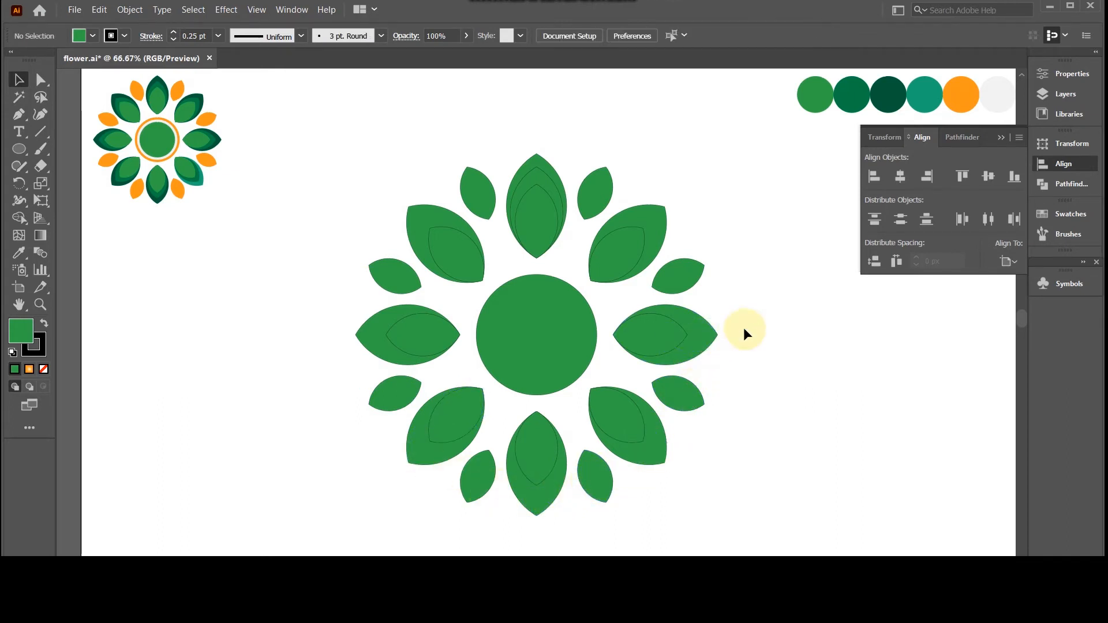
# Send the full-size outer petals of the seven large positions other than the top one to the back.
pyautogui.click(714, 336)
pyautogui.keyDown('shift'); pyautogui.click(666, 227); pyautogui.keyUp('shift')
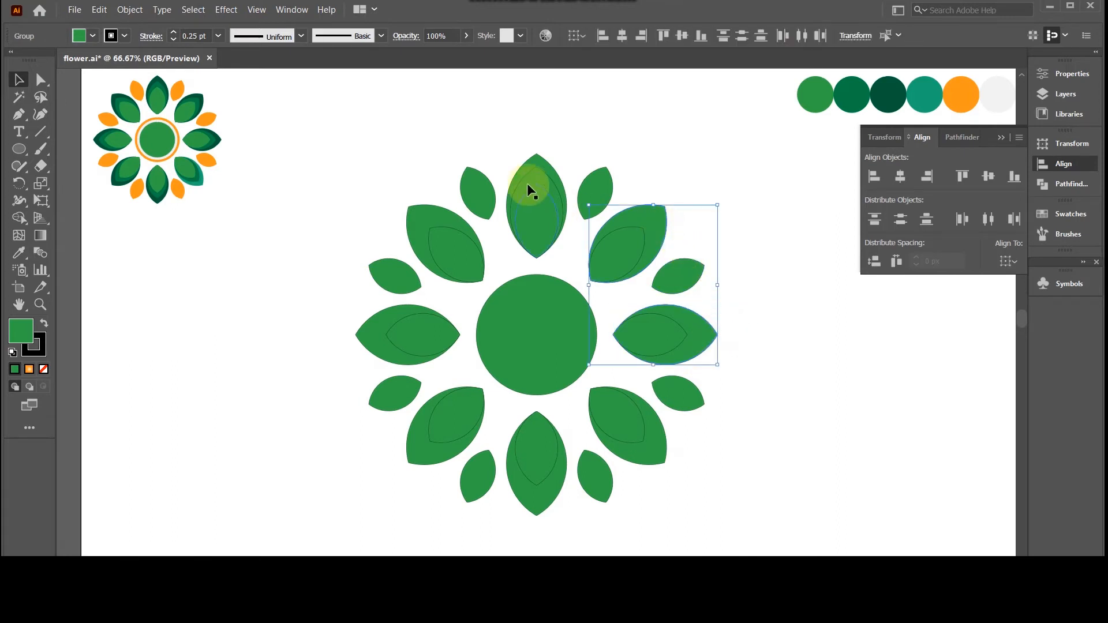
pyautogui.keyDown('shift'); pyautogui.click(437, 206); pyautogui.keyUp('shift')
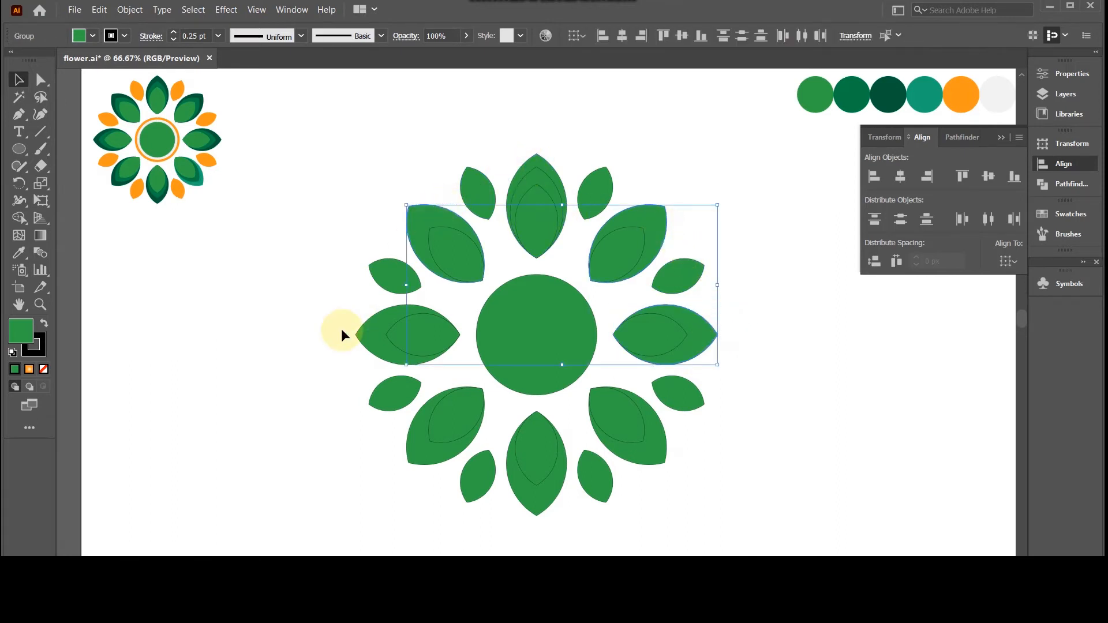
pyautogui.keyDown('shift'); pyautogui.click(360, 330); pyautogui.keyUp('shift')
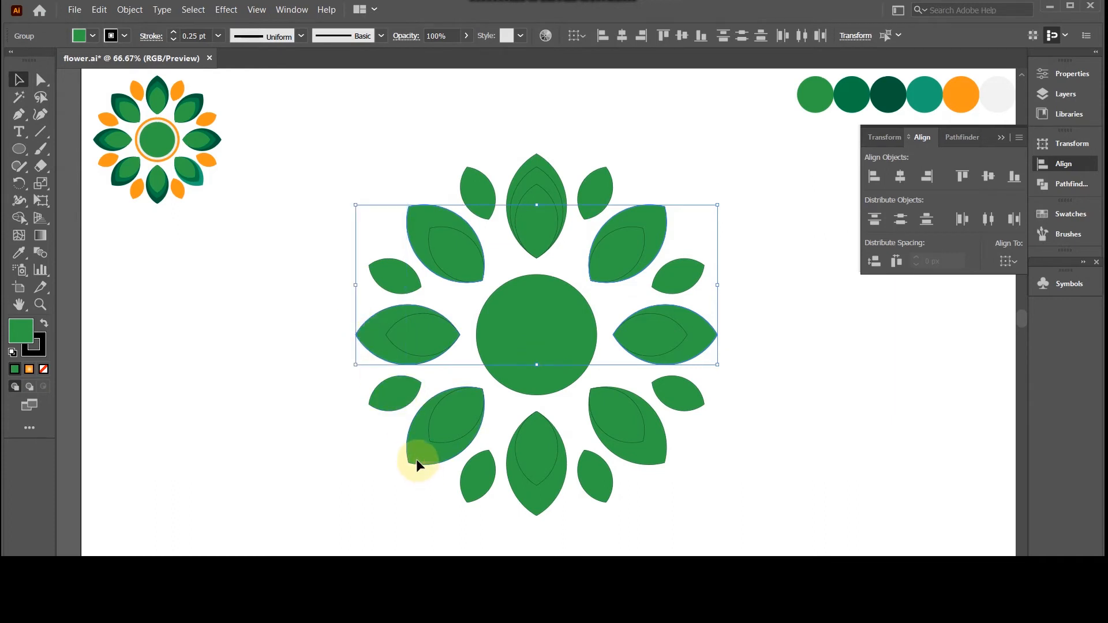
pyautogui.keyDown('shift'); pyautogui.click(417, 459); pyautogui.keyUp('shift')
pyautogui.keyDown('shift'); pyautogui.click(542, 505); pyautogui.keyUp('shift')
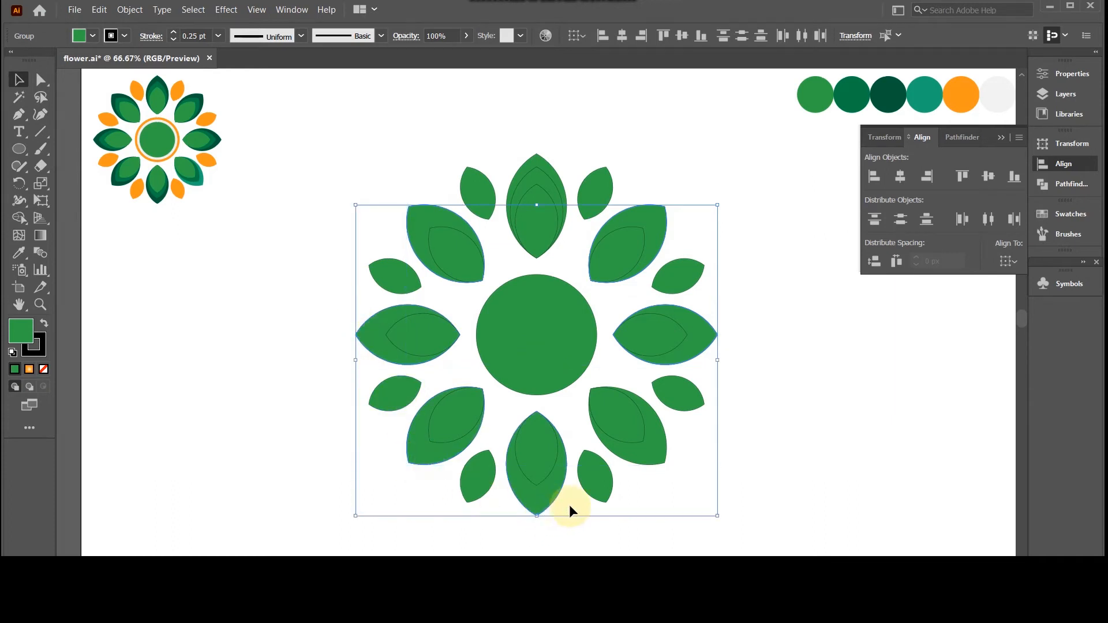
pyautogui.rightClick(638, 459)
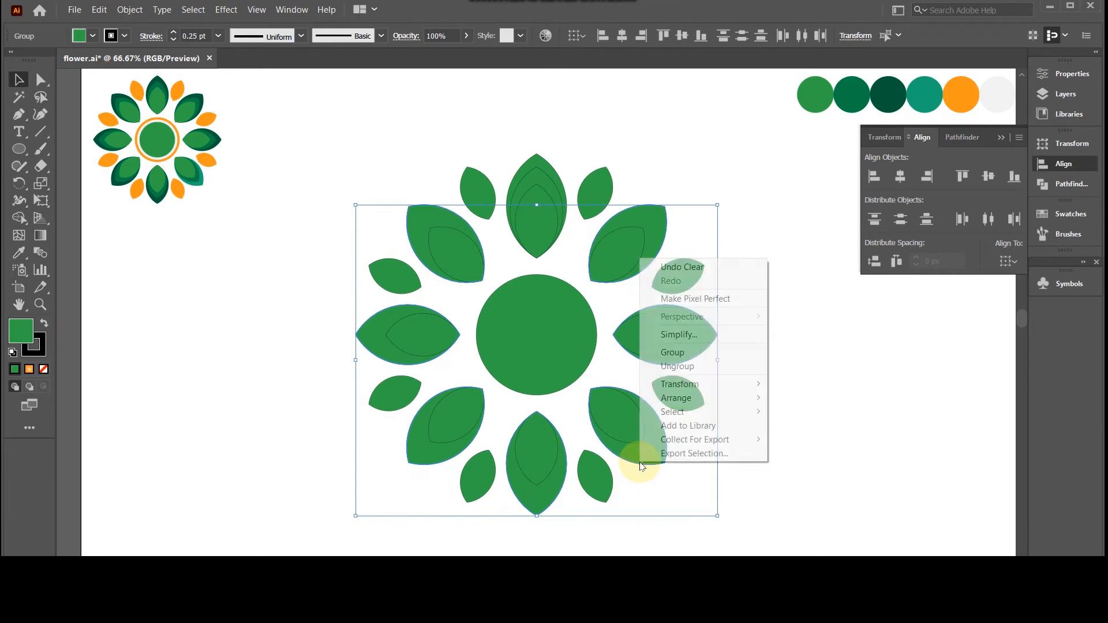
pyautogui.moveTo(722, 398)
pyautogui.click(830, 442)
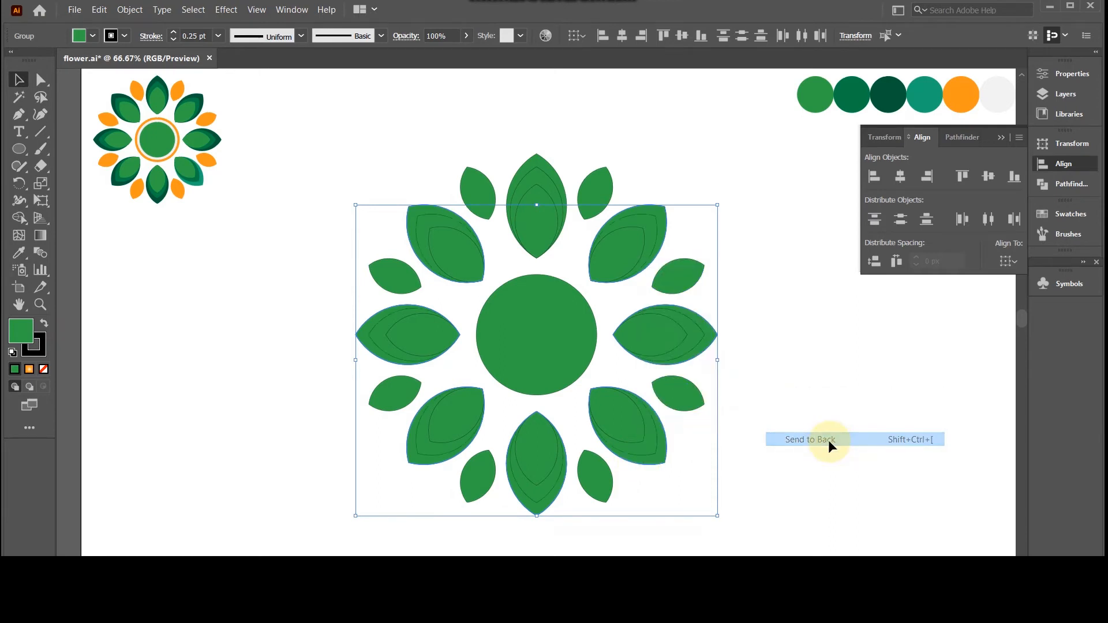
pyautogui.click(750, 404)
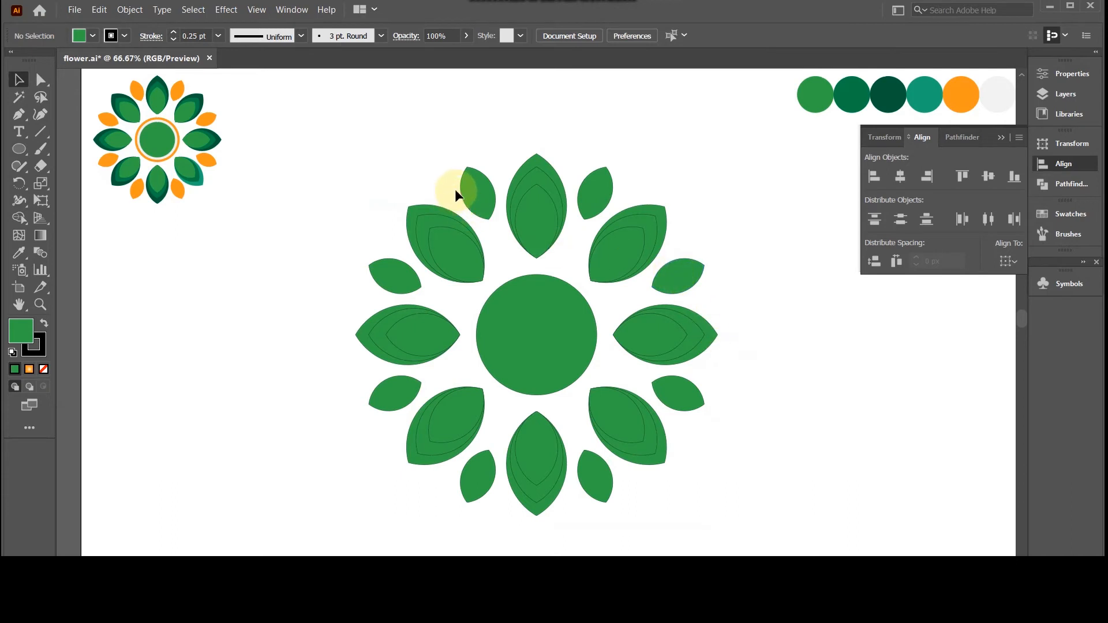
pyautogui.click(534, 157)
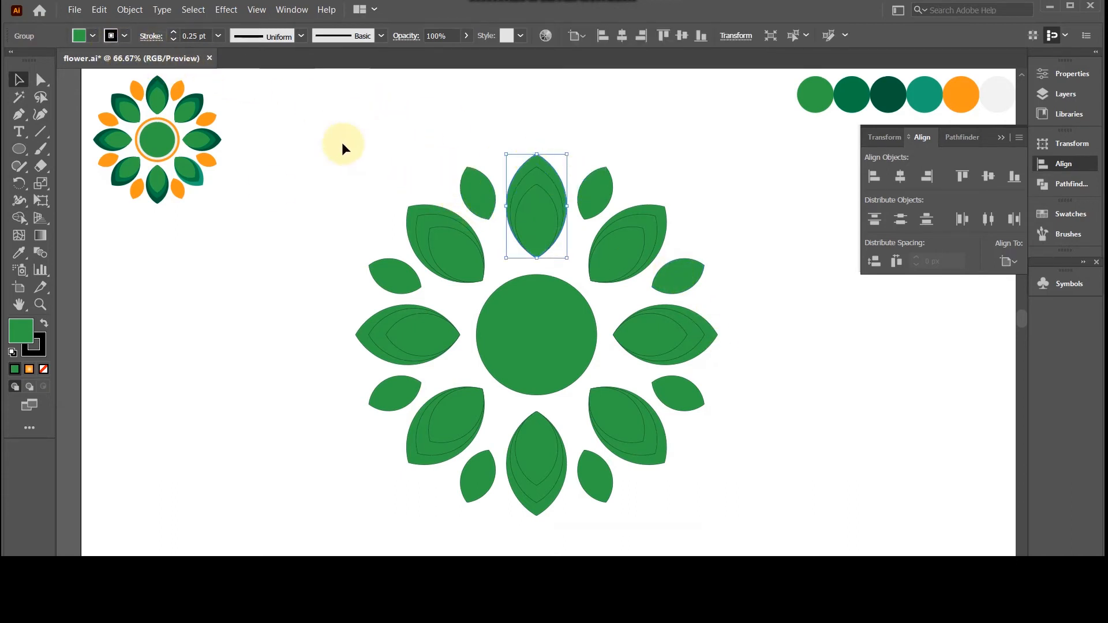
pyautogui.click(19, 252)
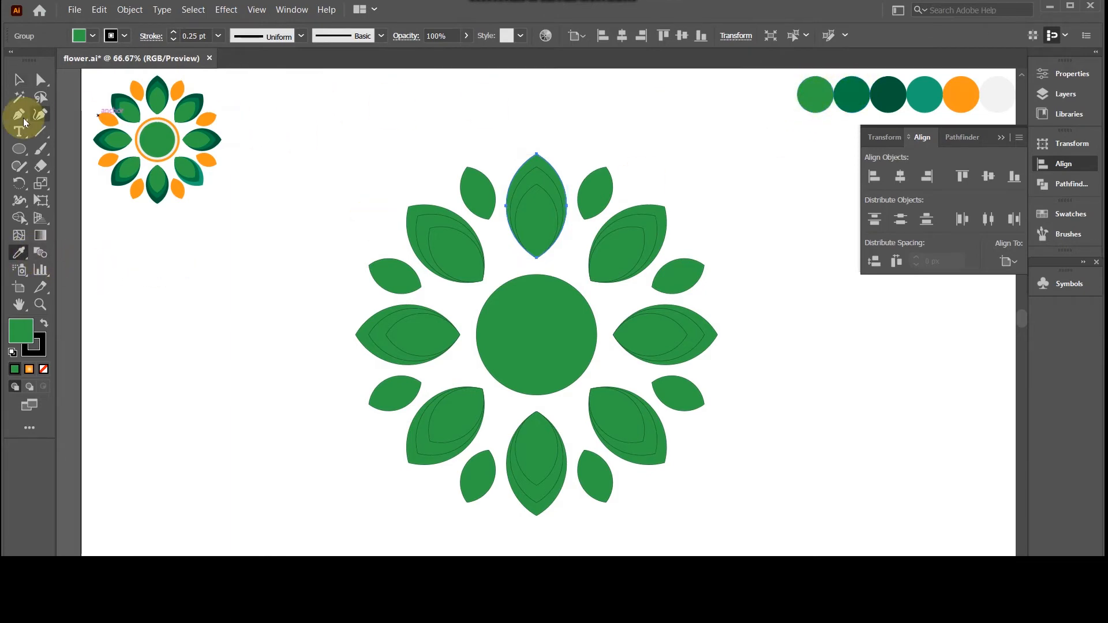
pyautogui.click(19, 79)
pyautogui.click(546, 208)
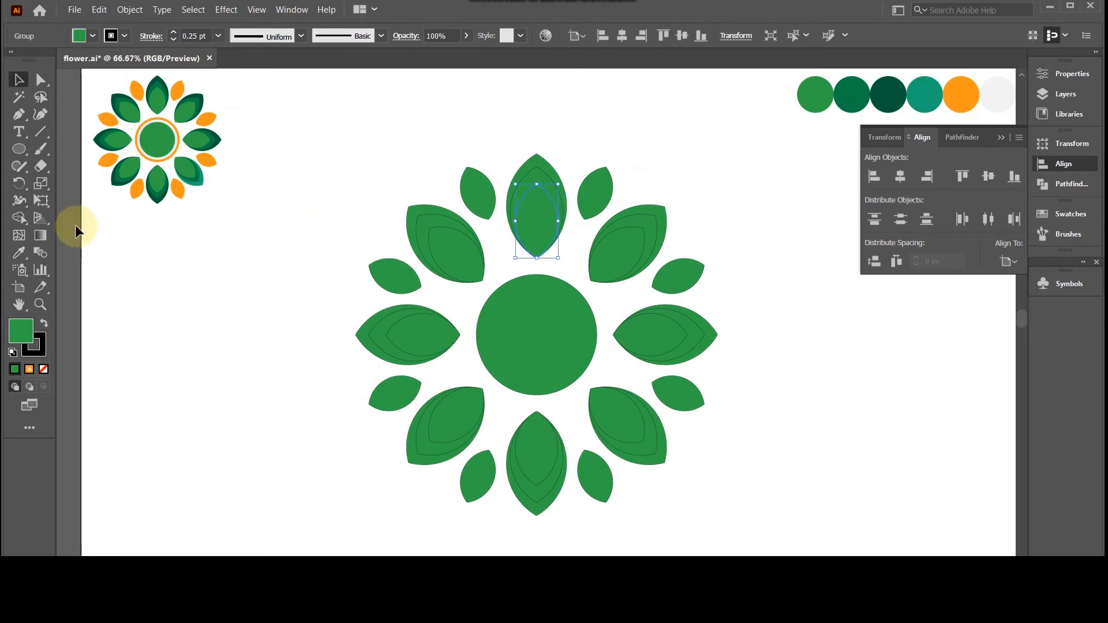
# Remove the stroke from the whole large flower.
pyautogui.moveTo(355, 139); pyautogui.dragTo(722, 463)
pyautogui.click(111, 36)
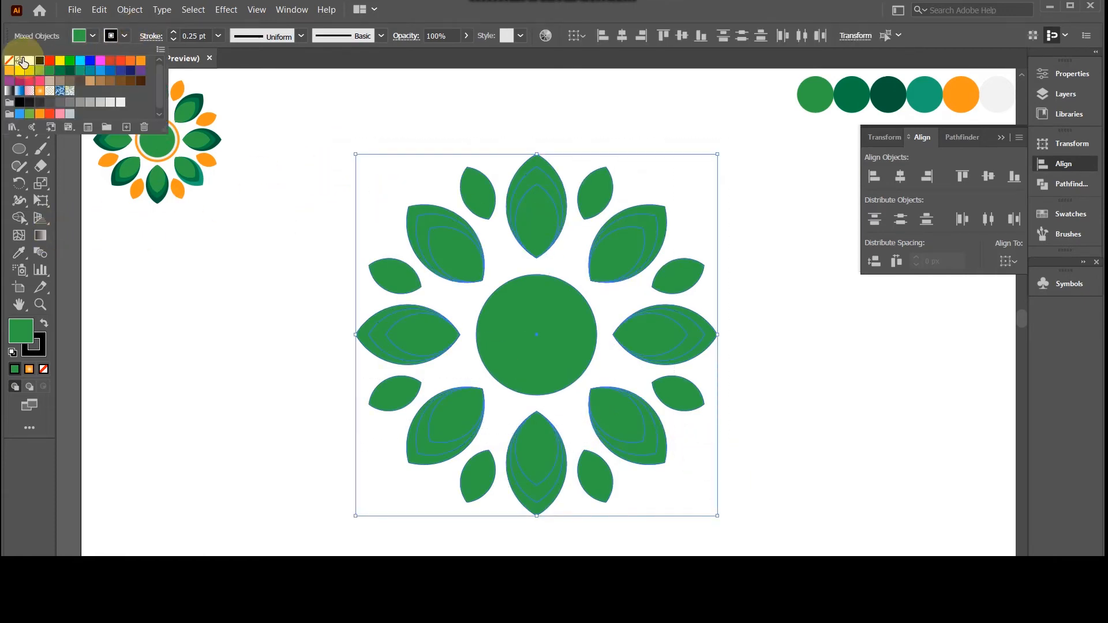
pyautogui.click(9, 64)
pyautogui.click(412, 110)
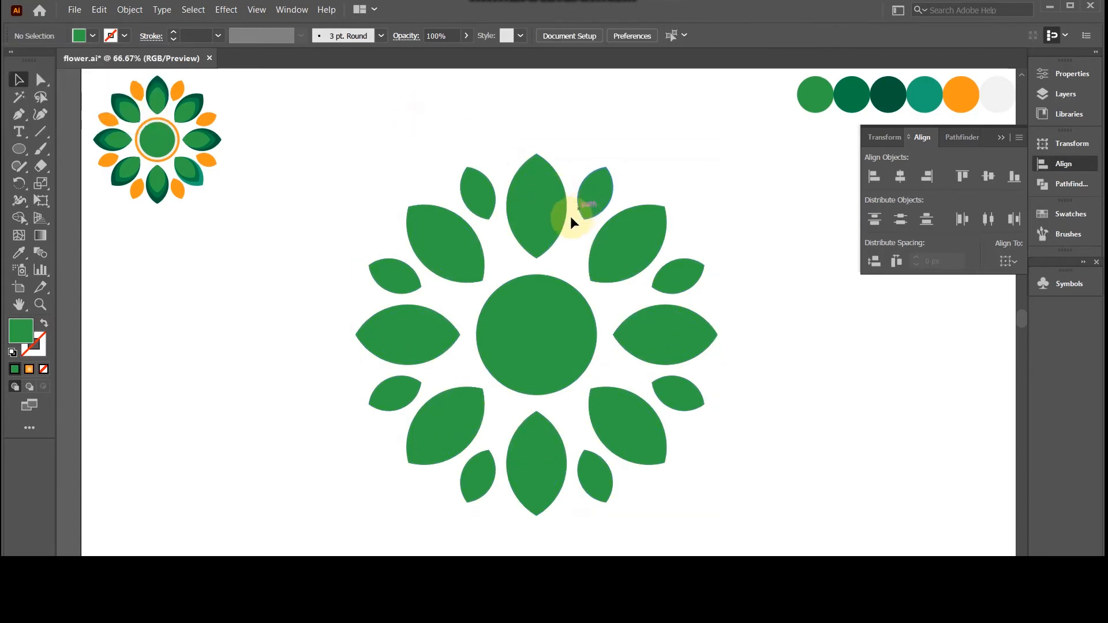
pyautogui.click(551, 224)
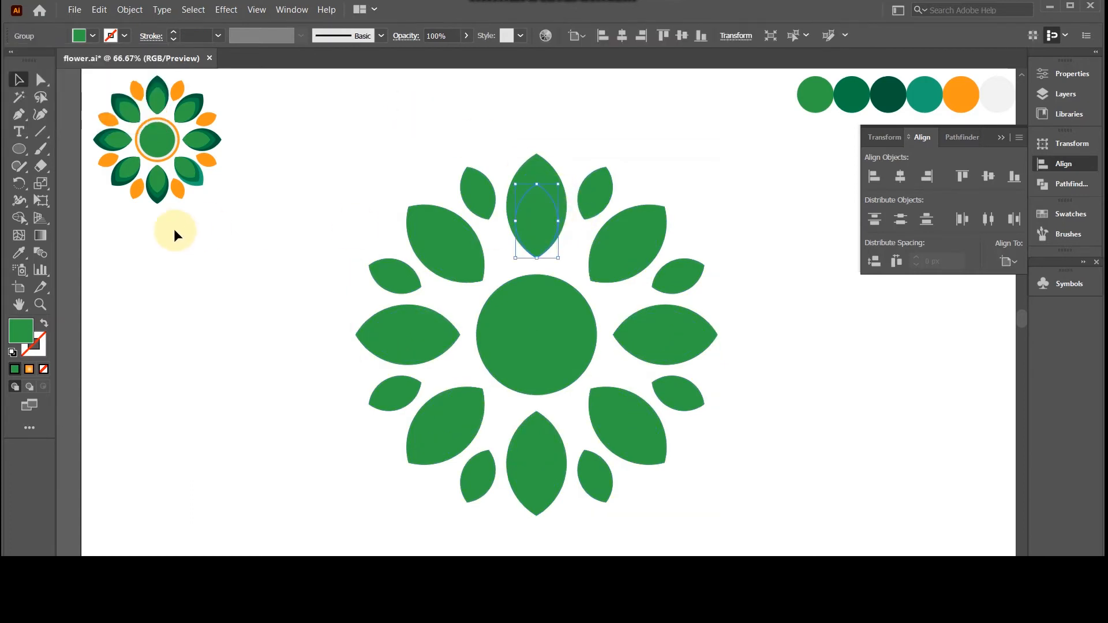
pyautogui.click(24, 255)
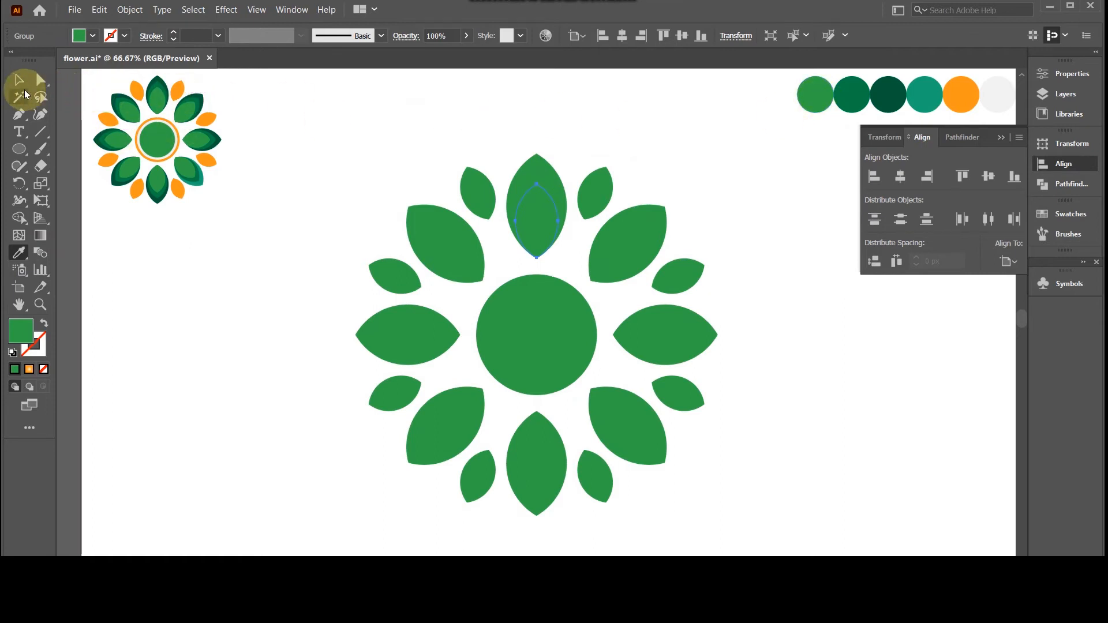
pyautogui.click(23, 86)
# Fill the middle-layer petals of all large positions except the upper-left one with the palette's second, medium dark green, using the Eyedropper.
pyautogui.click(552, 176)
pyautogui.click(523, 187)
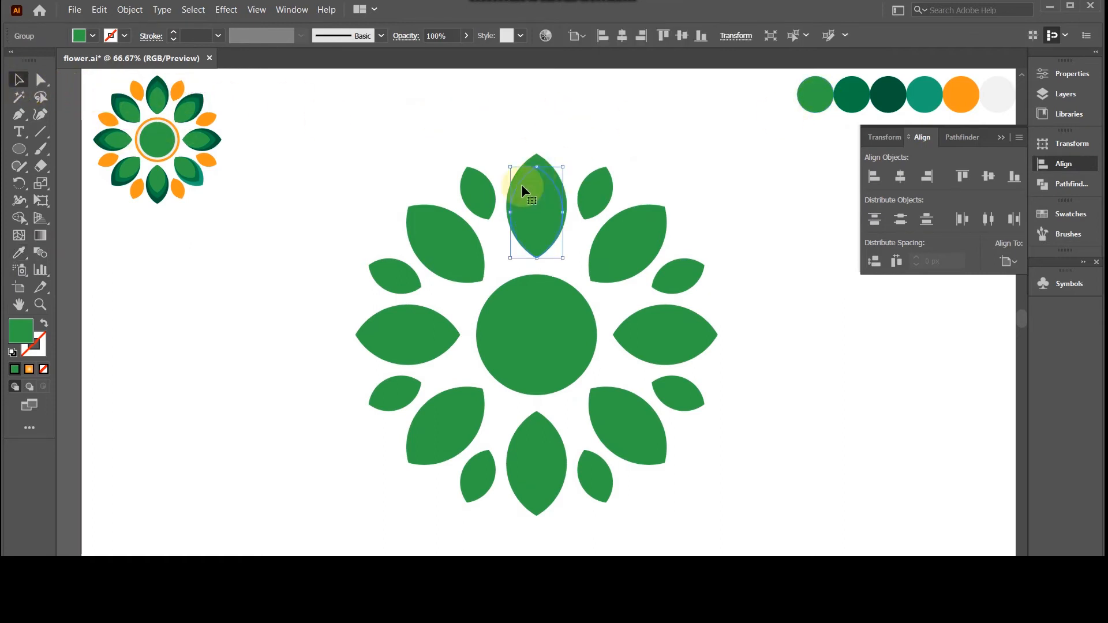
pyautogui.keyDown('shift'); pyautogui.click(381, 335); pyautogui.keyUp('shift')
pyautogui.keyDown('shift'); pyautogui.click(421, 444); pyautogui.keyUp('shift')
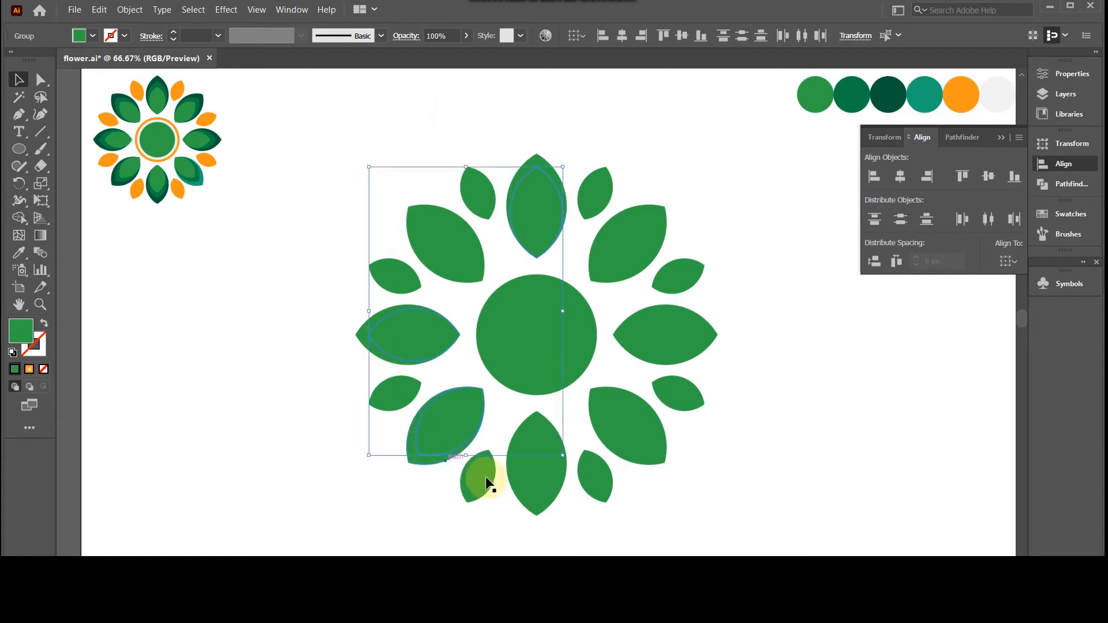
pyautogui.keyDown('shift'); pyautogui.click(539, 488); pyautogui.keyUp('shift')
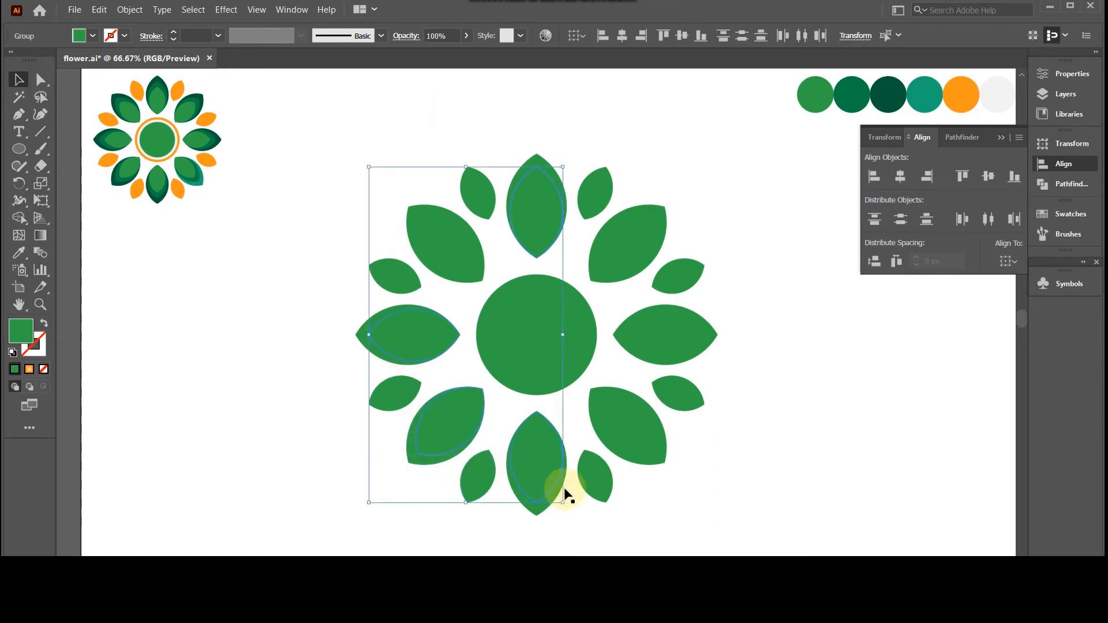
pyautogui.keyDown('shift'); pyautogui.click(657, 448); pyautogui.keyUp('shift')
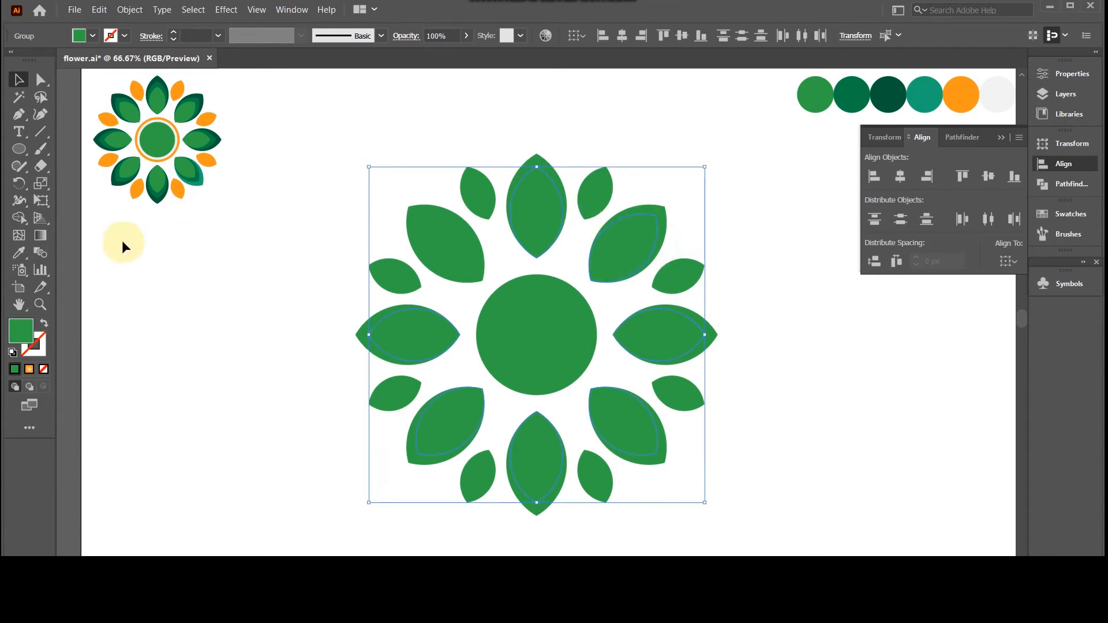
pyautogui.click(19, 252)
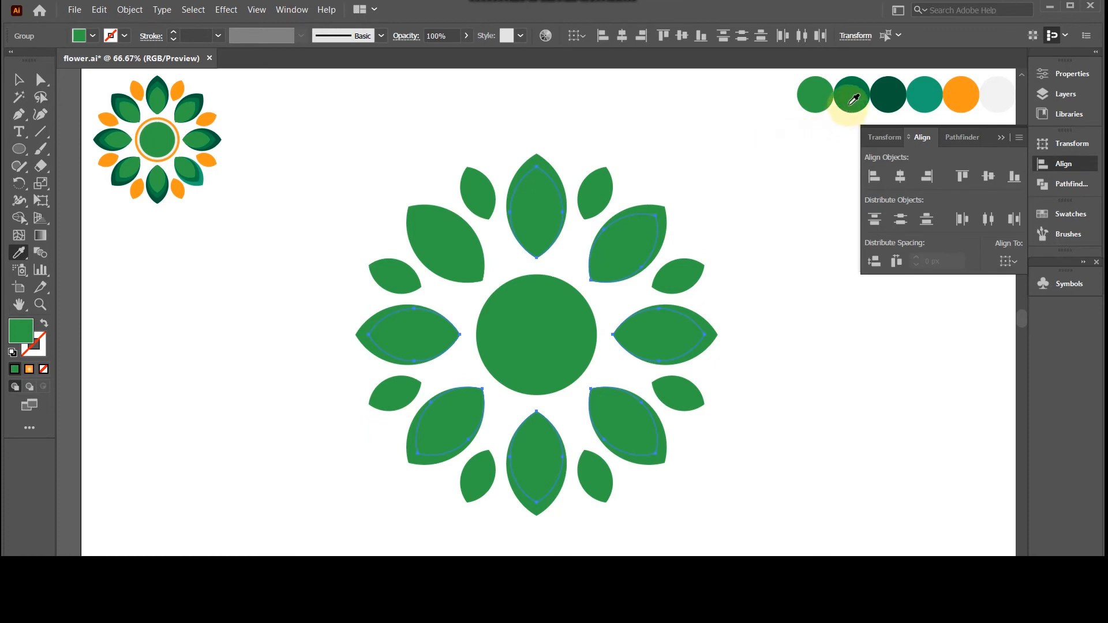
pyautogui.click(851, 94)
pyautogui.click(19, 79)
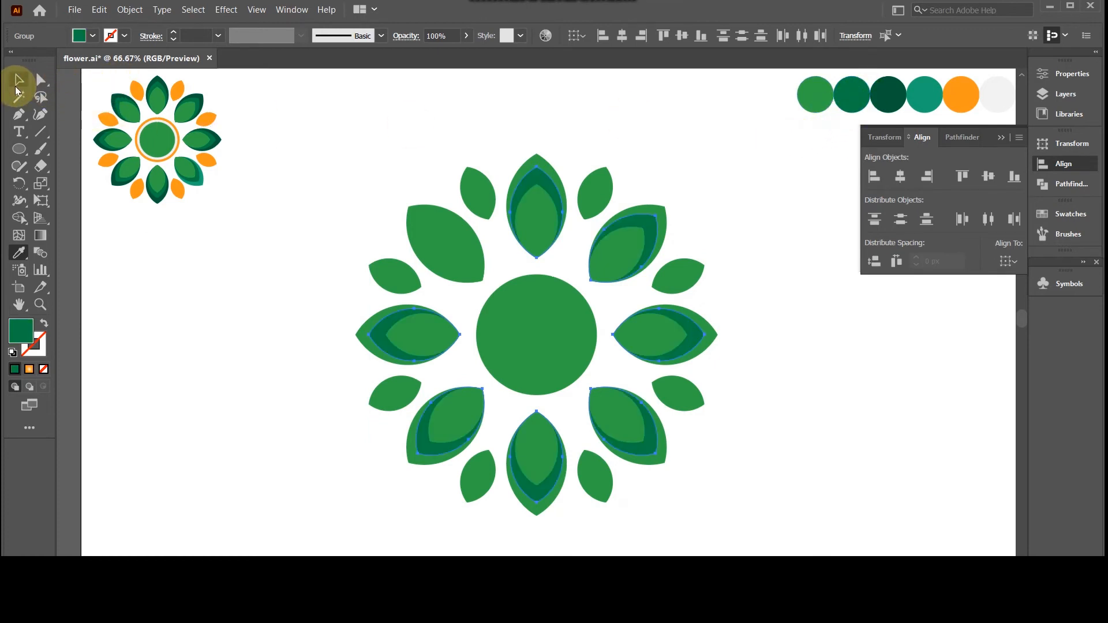
pyautogui.click(372, 106)
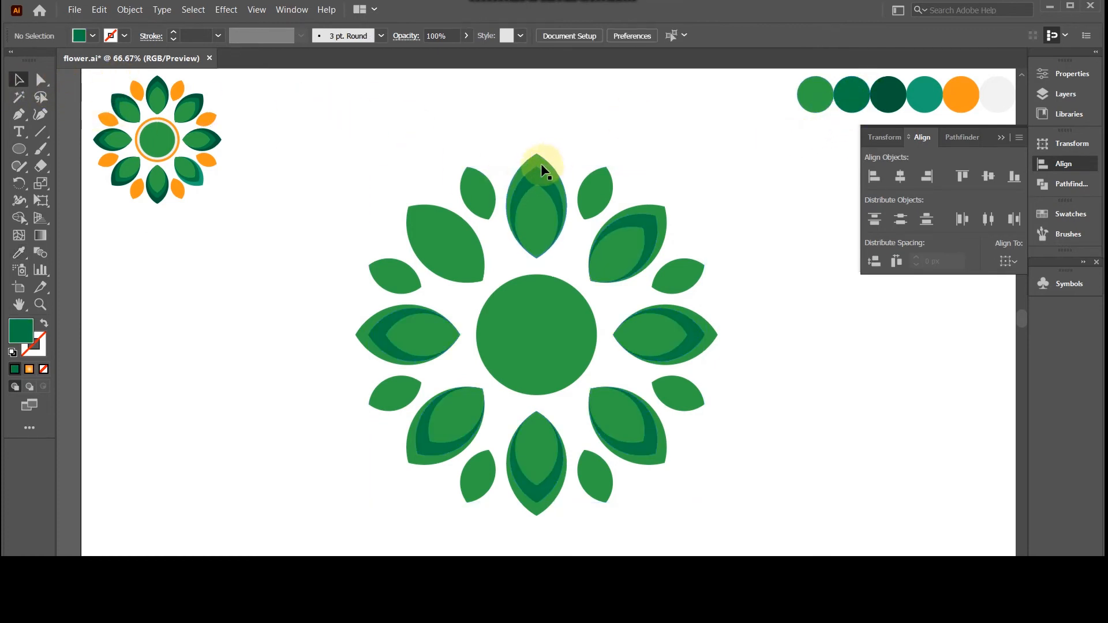
# Fill the outermost petals of all large positions except the upper-left one with the palette's third, darkest green, using the Eyedropper.
pyautogui.click(541, 164)
pyautogui.keyDown('shift'); pyautogui.click(358, 333); pyautogui.keyUp('shift')
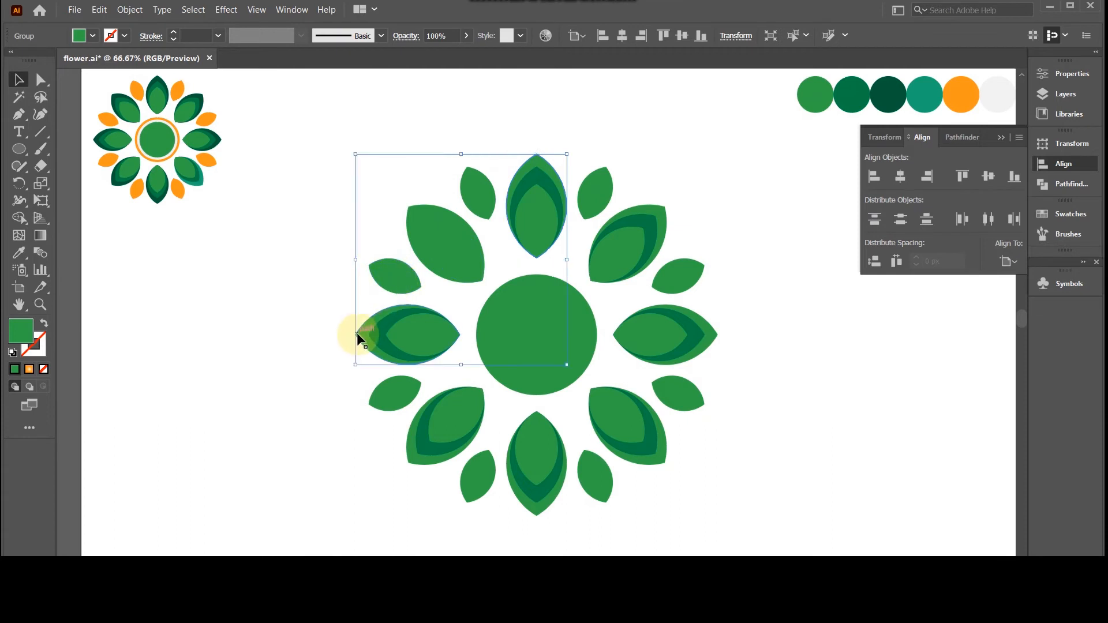
pyautogui.keyDown('shift'); pyautogui.click(415, 465); pyautogui.keyUp('shift')
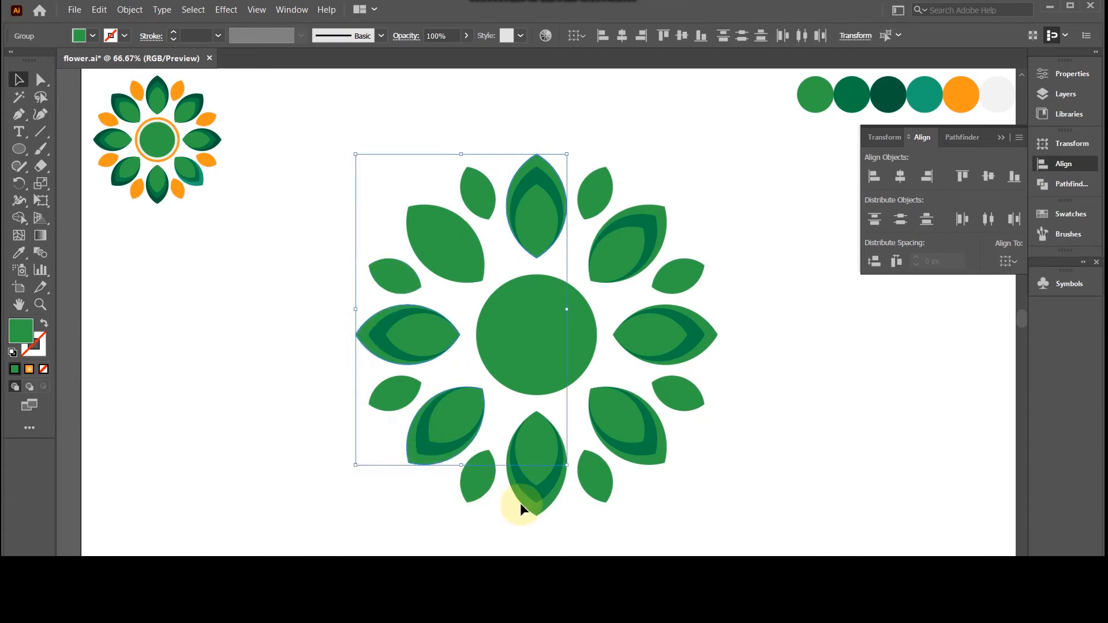
pyautogui.keyDown('shift'); pyautogui.click(544, 515); pyautogui.keyUp('shift')
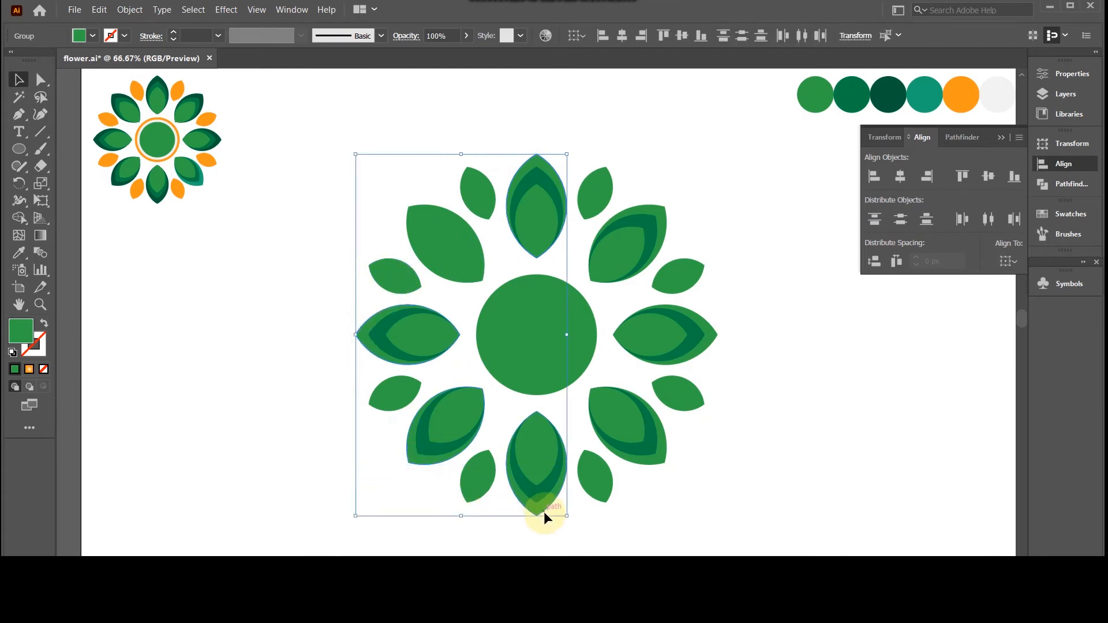
pyautogui.keyDown('shift'); pyautogui.click(663, 462); pyautogui.keyUp('shift')
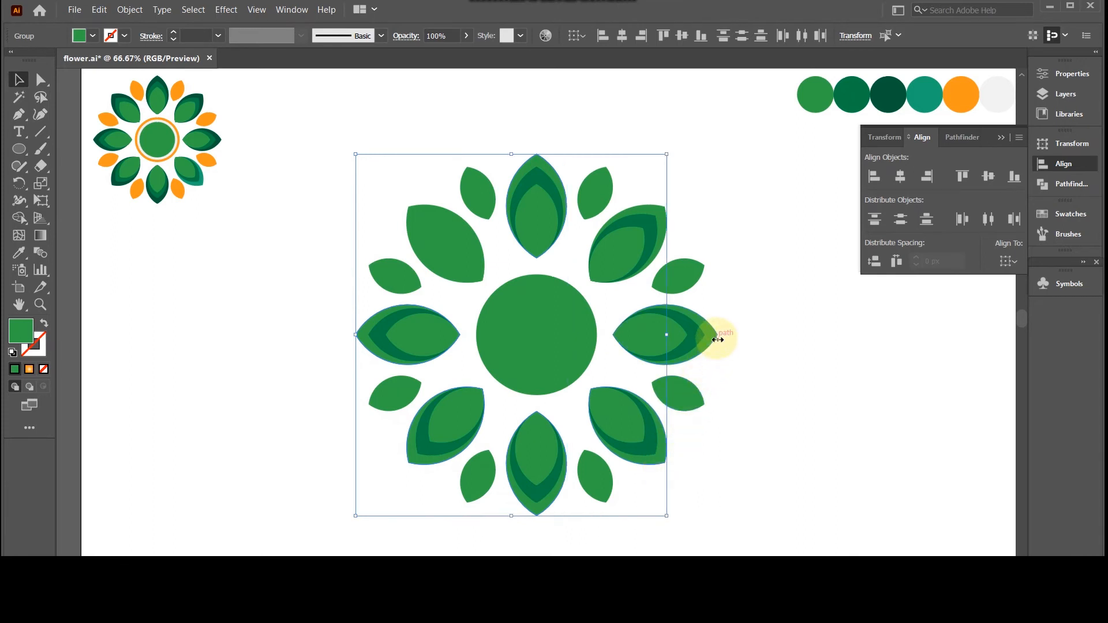
pyautogui.keyDown('shift'); pyautogui.click(717, 338); pyautogui.keyUp('shift')
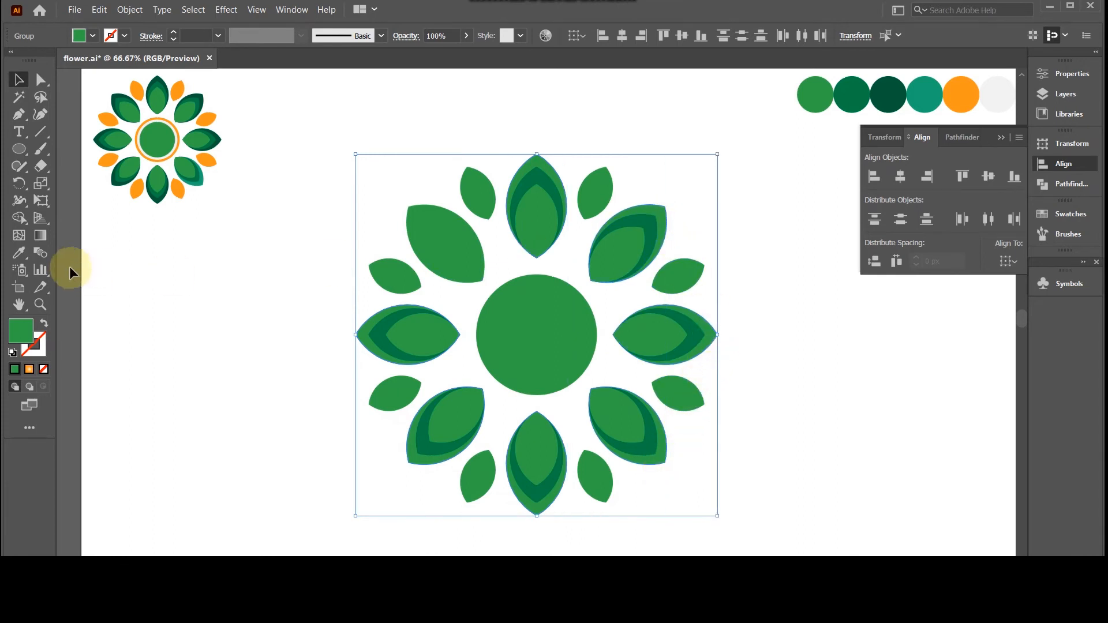
pyautogui.click(26, 257)
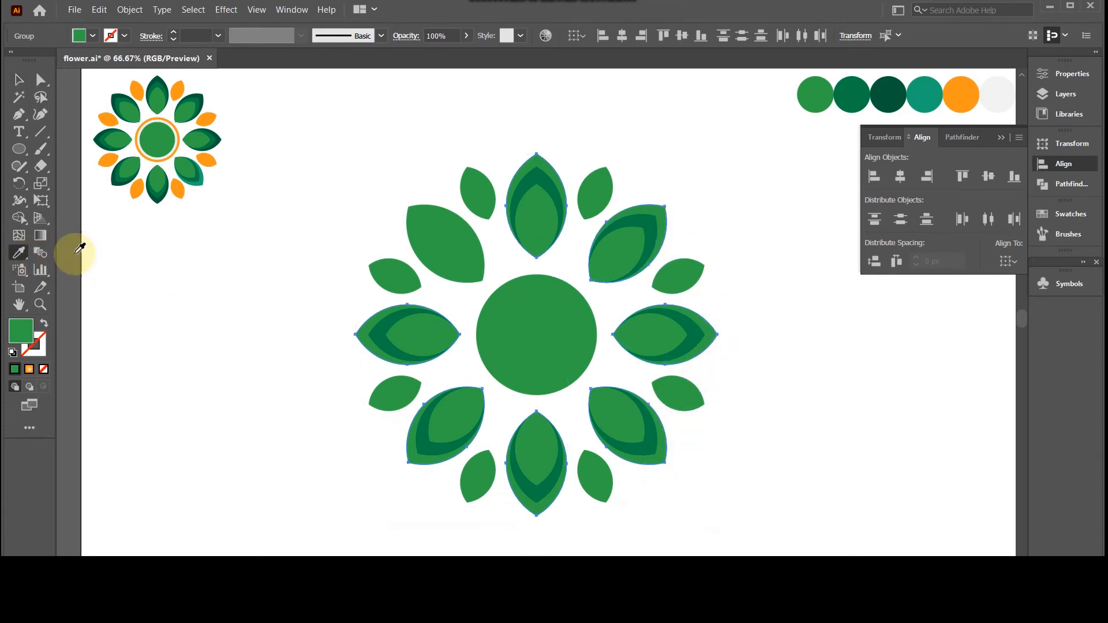
pyautogui.click(894, 97)
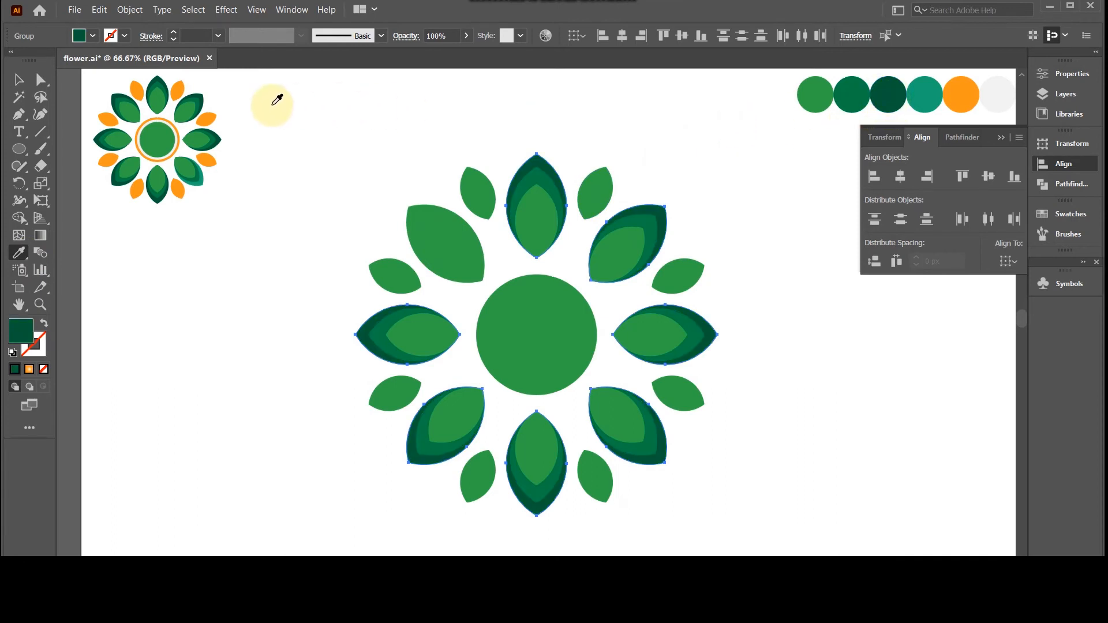
pyautogui.click(19, 79)
pyautogui.click(402, 136)
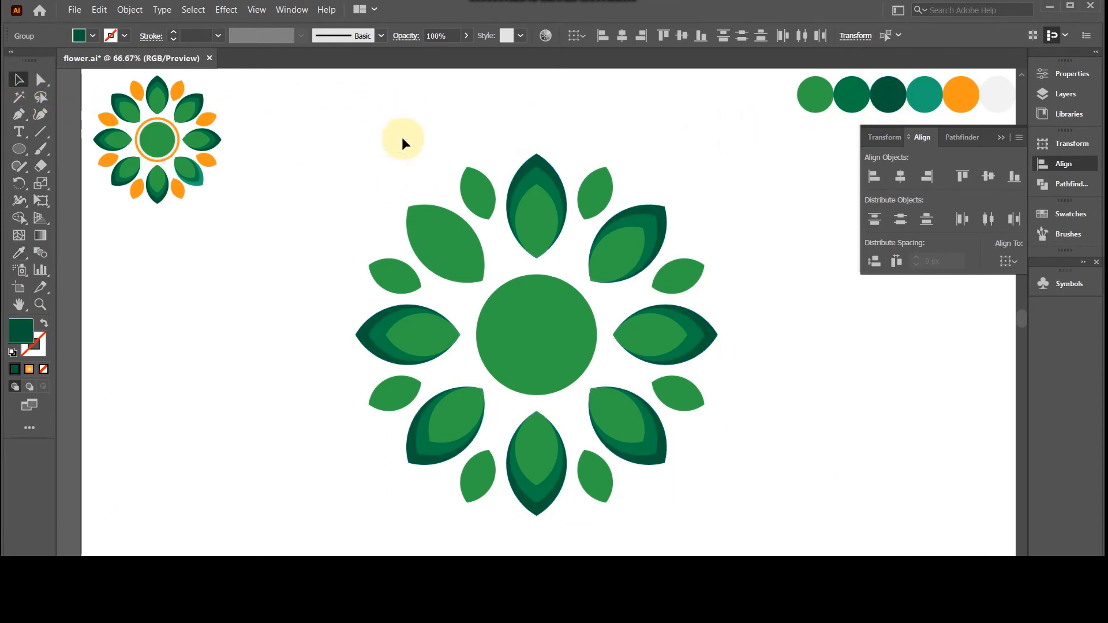
# Sample the palette's second, medium dark green onto the middle layer of the upper-left large petal.
pyautogui.click(462, 254)
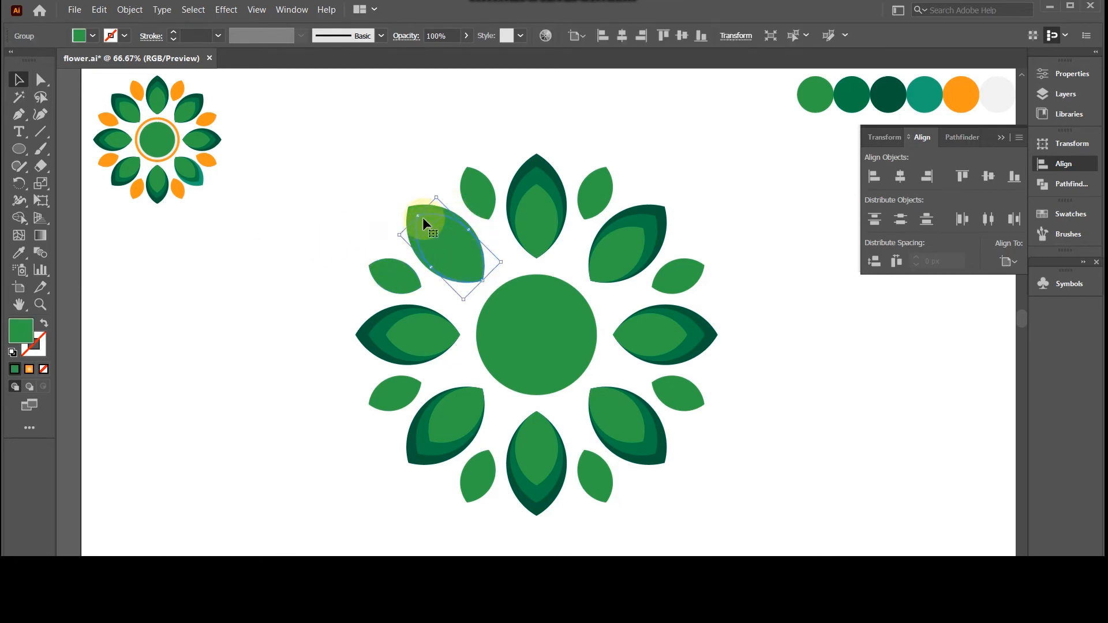
pyautogui.click(19, 252)
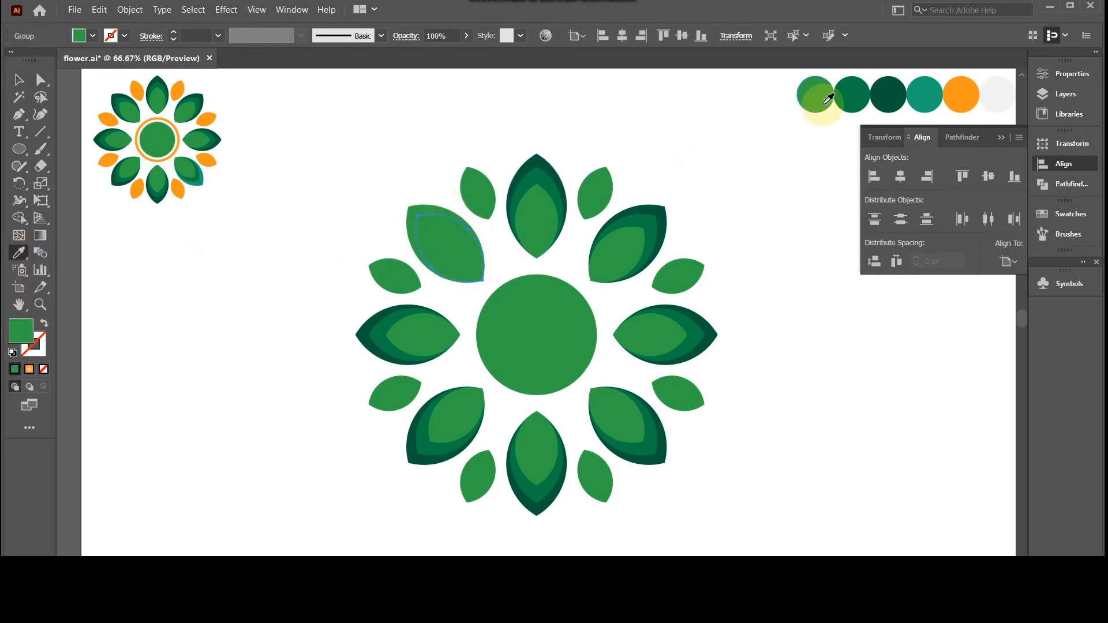
pyautogui.click(853, 94)
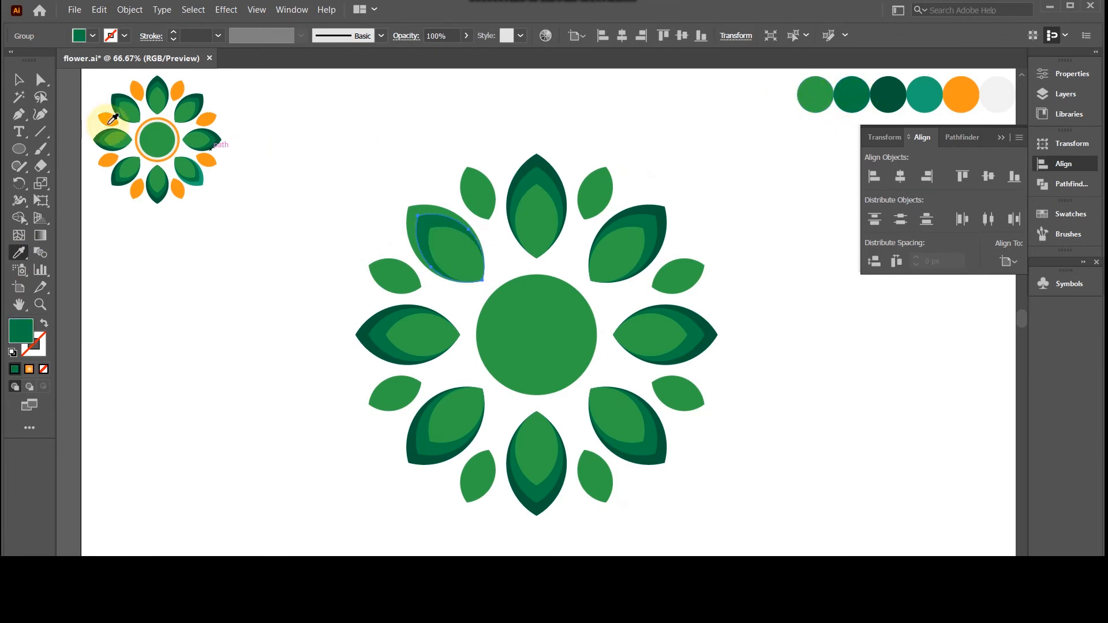
pyautogui.click(19, 80)
pyautogui.click(390, 199)
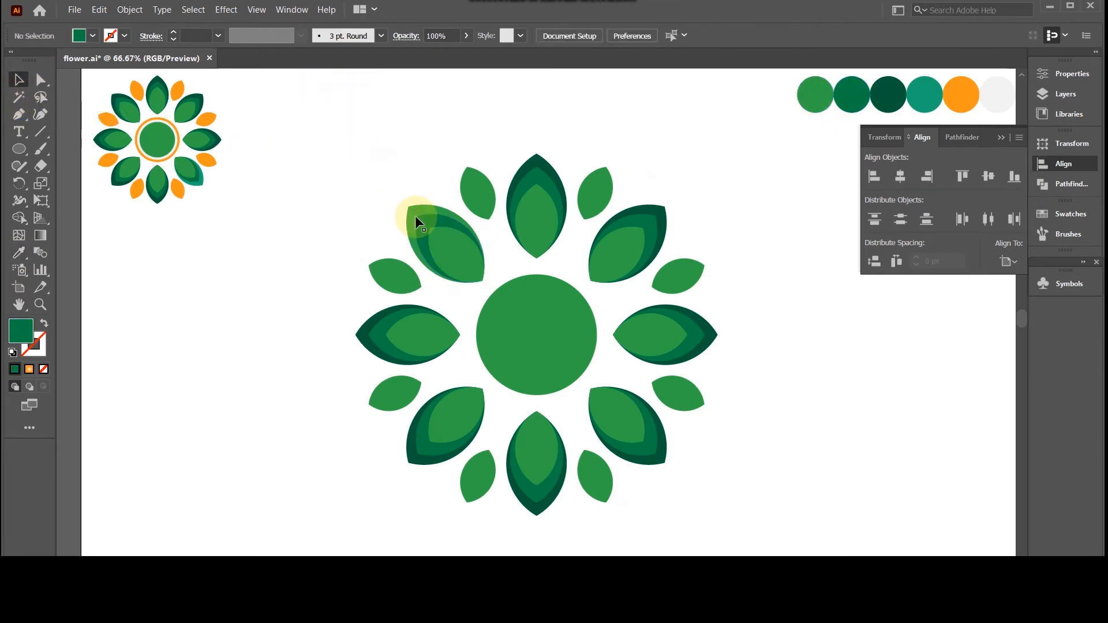
# Sample the palette's third, darkest green onto the outermost layer of the upper-left large petal.
pyautogui.click(414, 212)
pyautogui.click(23, 258)
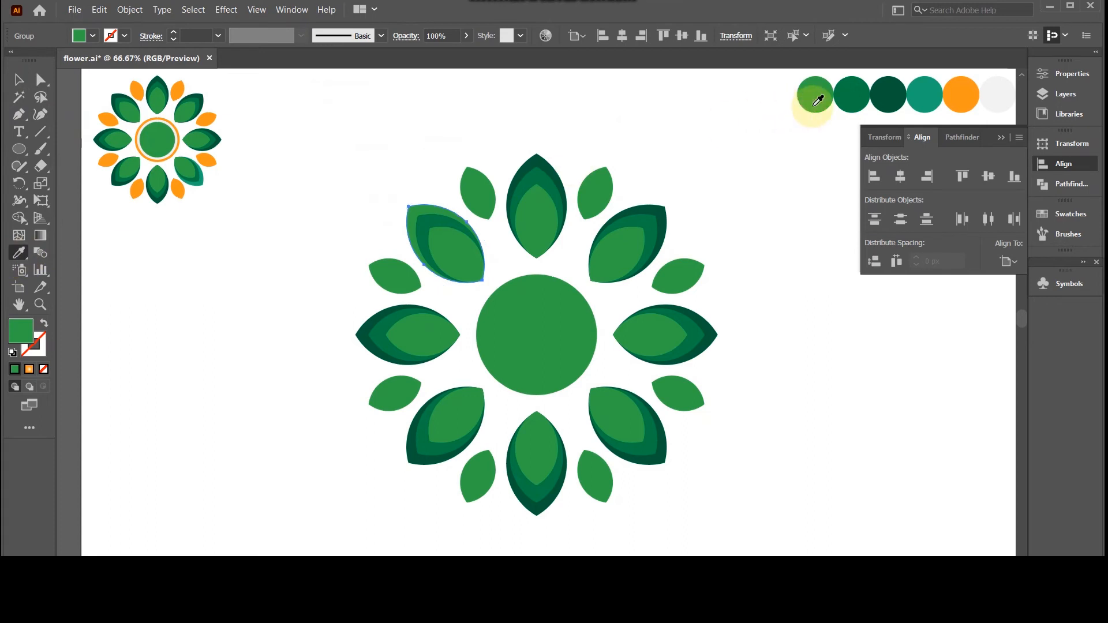
pyautogui.click(895, 97)
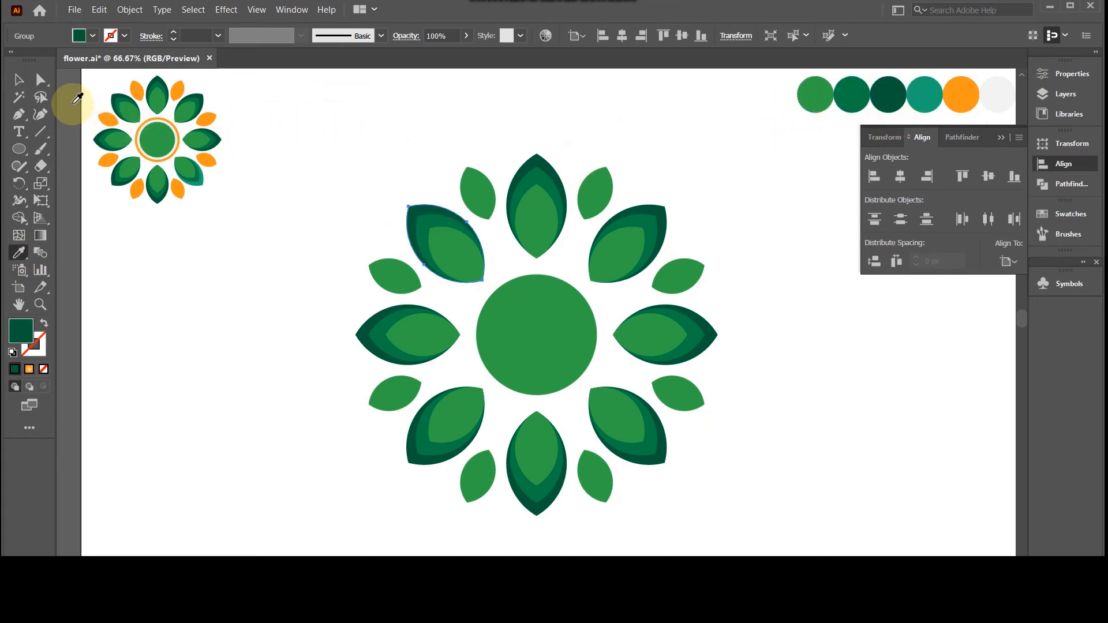
pyautogui.click(18, 80)
pyautogui.click(391, 102)
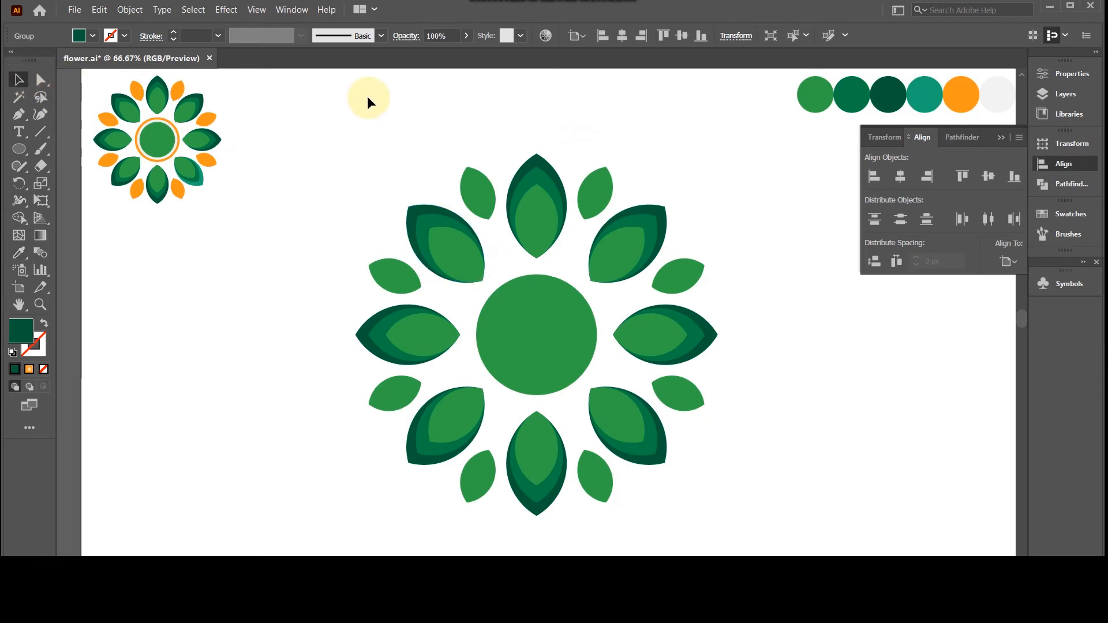
pyautogui.click(534, 315)
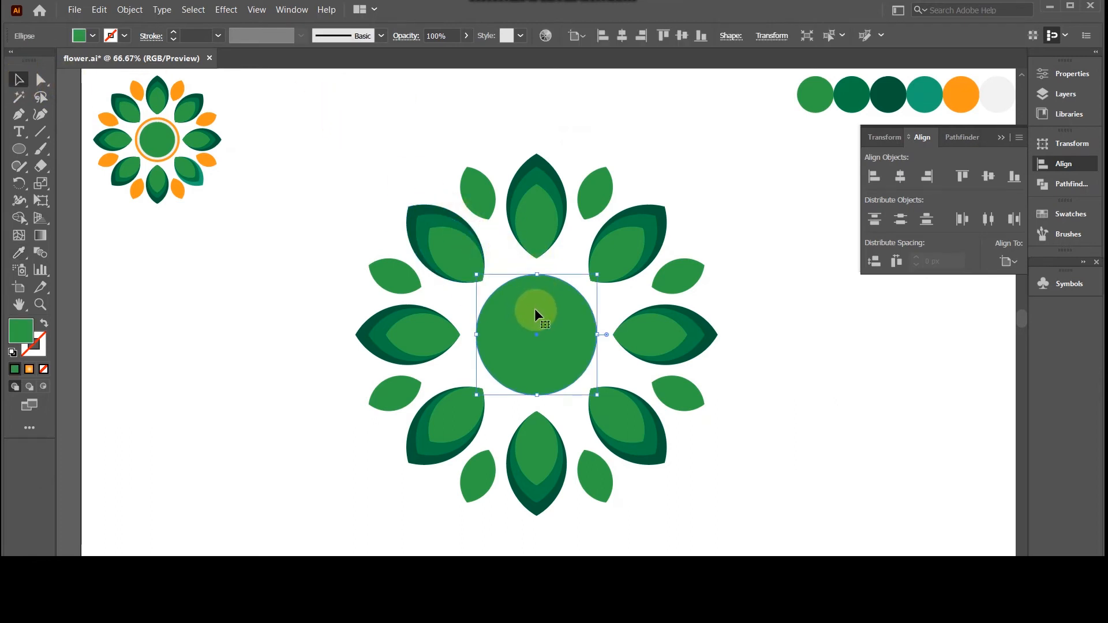
pyautogui.keyDown('shift'); pyautogui.click(403, 286); pyautogui.keyUp('shift')
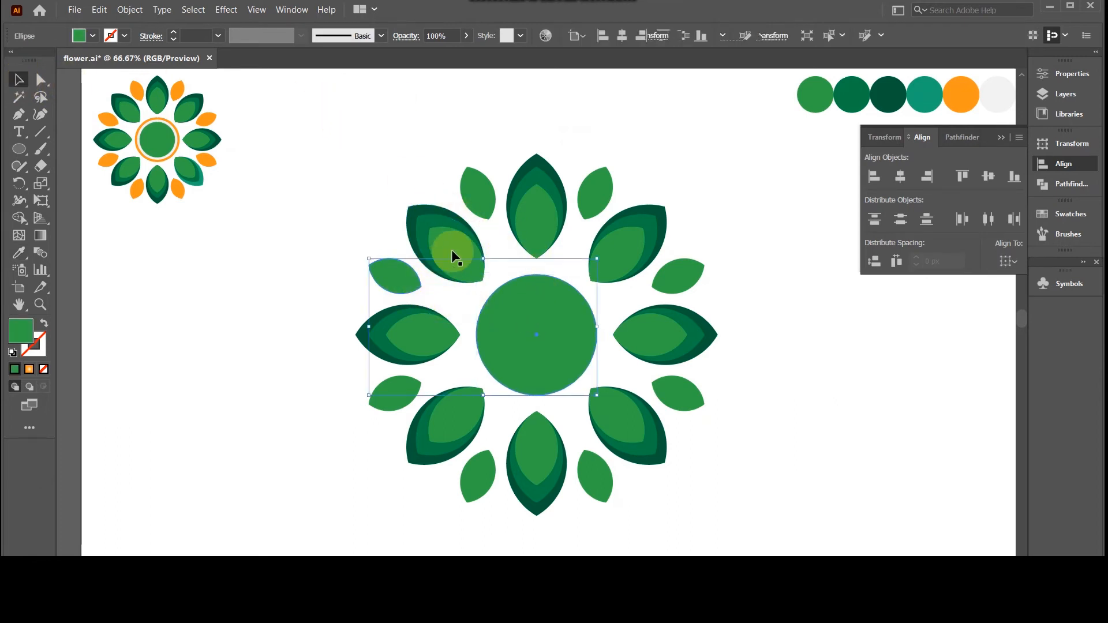
pyautogui.click(519, 263)
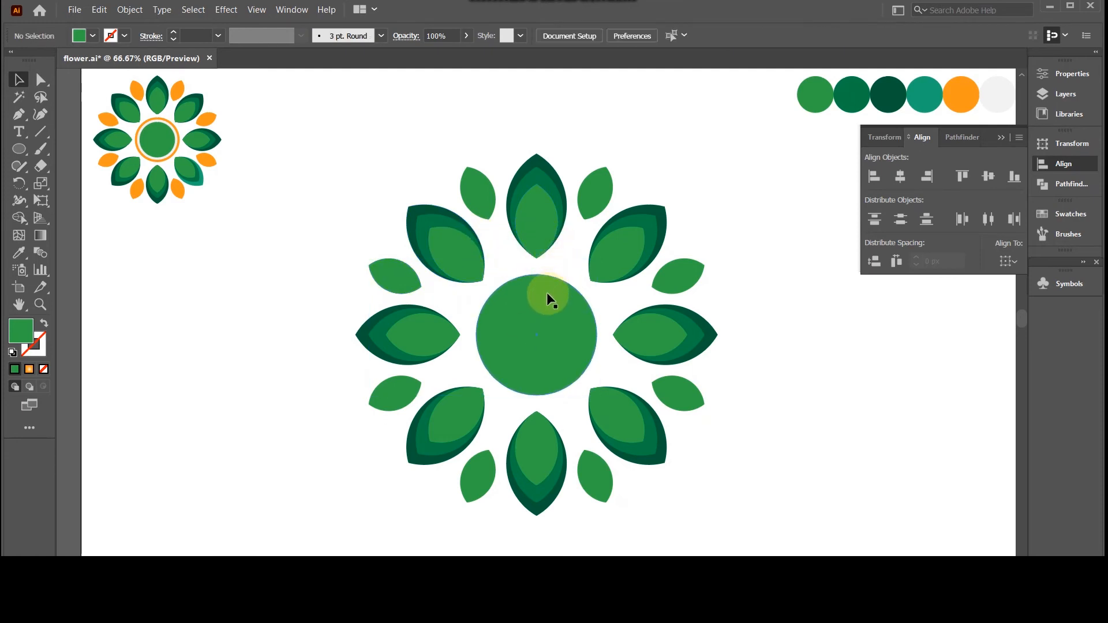
# Duplicate the central circle in place, shrink the copy slightly about its centre, and fill it with white sampled from the background.
pyautogui.click(546, 344)
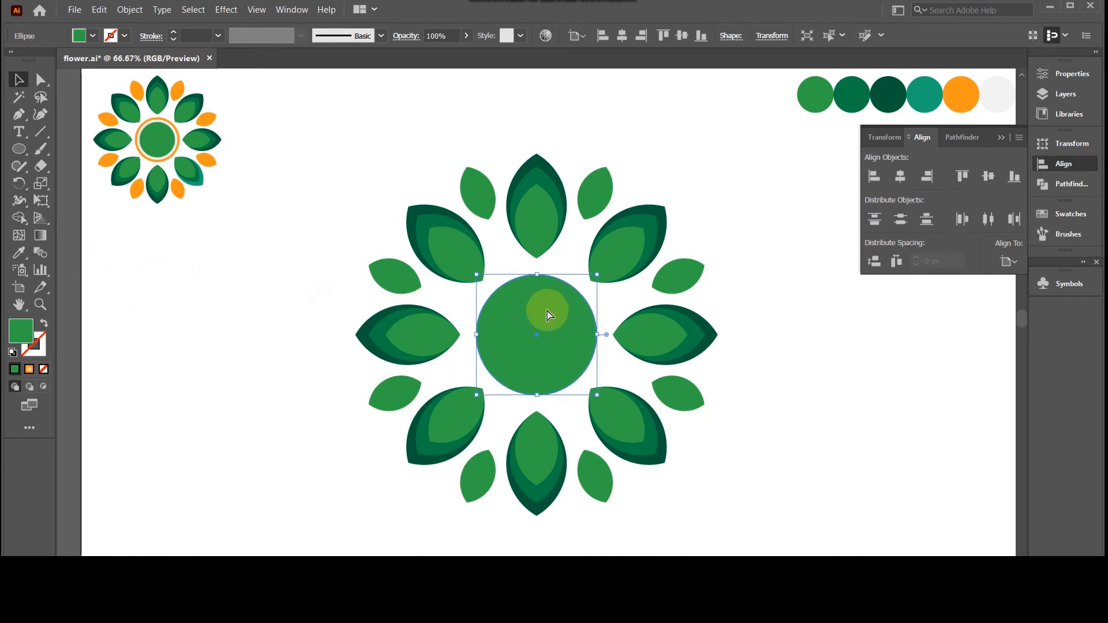
pyautogui.hotkey('ctrl', 'c')
pyautogui.hotkey('ctrl', 'f')
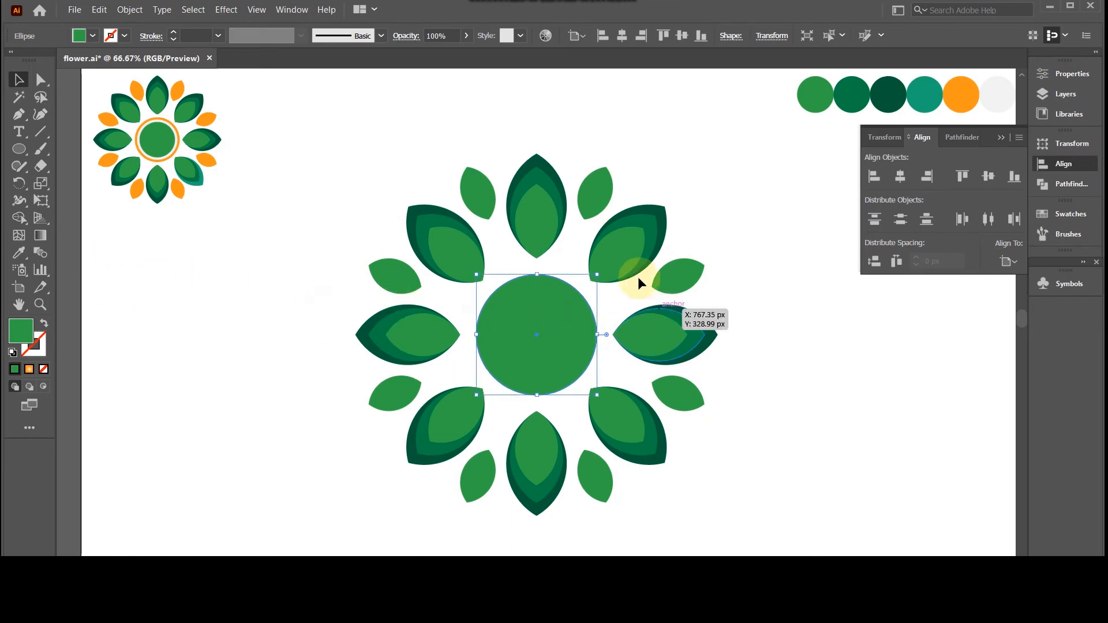
pyautogui.moveTo(600, 276); pyautogui.dragTo(587, 282)
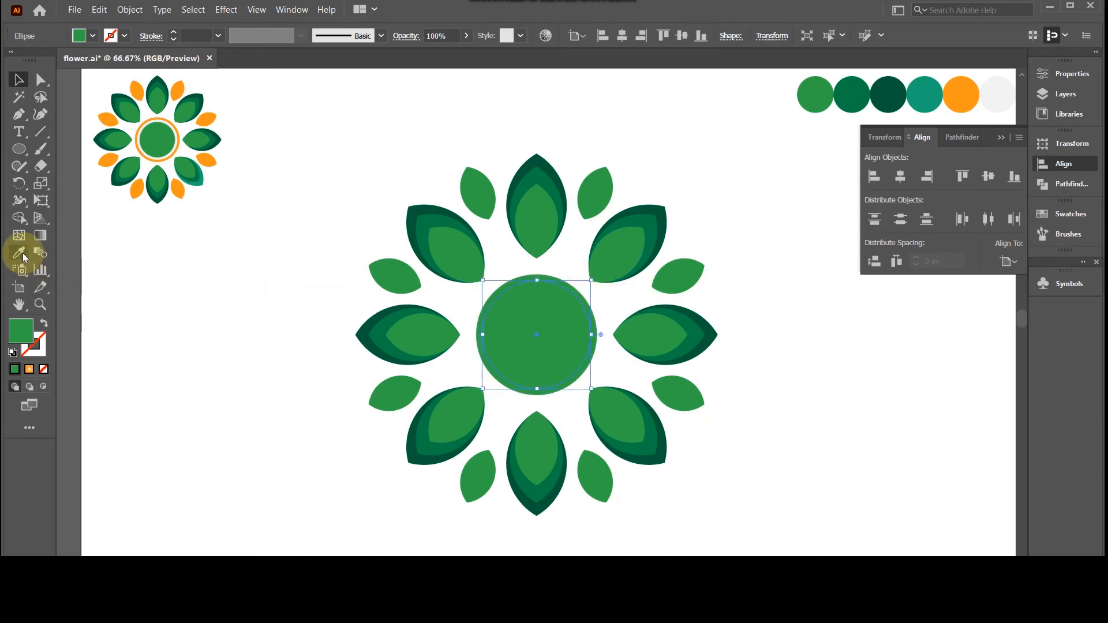
pyautogui.click(19, 252)
pyautogui.click(304, 261)
pyautogui.click(19, 80)
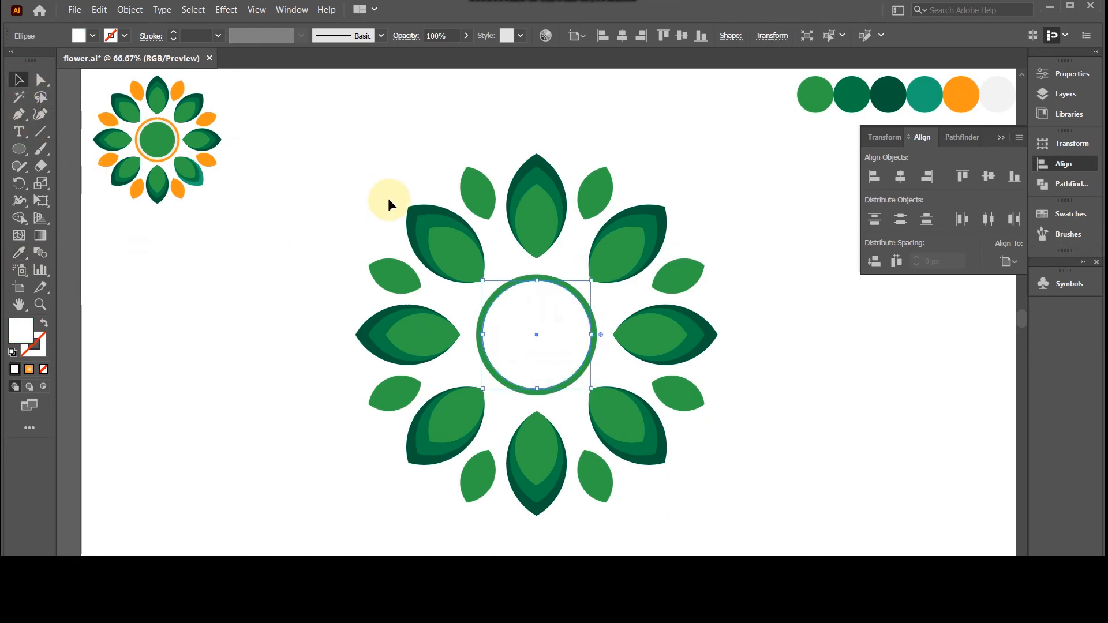
pyautogui.click(383, 199)
# Create a smaller concentric copy of the white circle and fill it with the palette's teal using the Eyedropper.
pyautogui.click(553, 335)
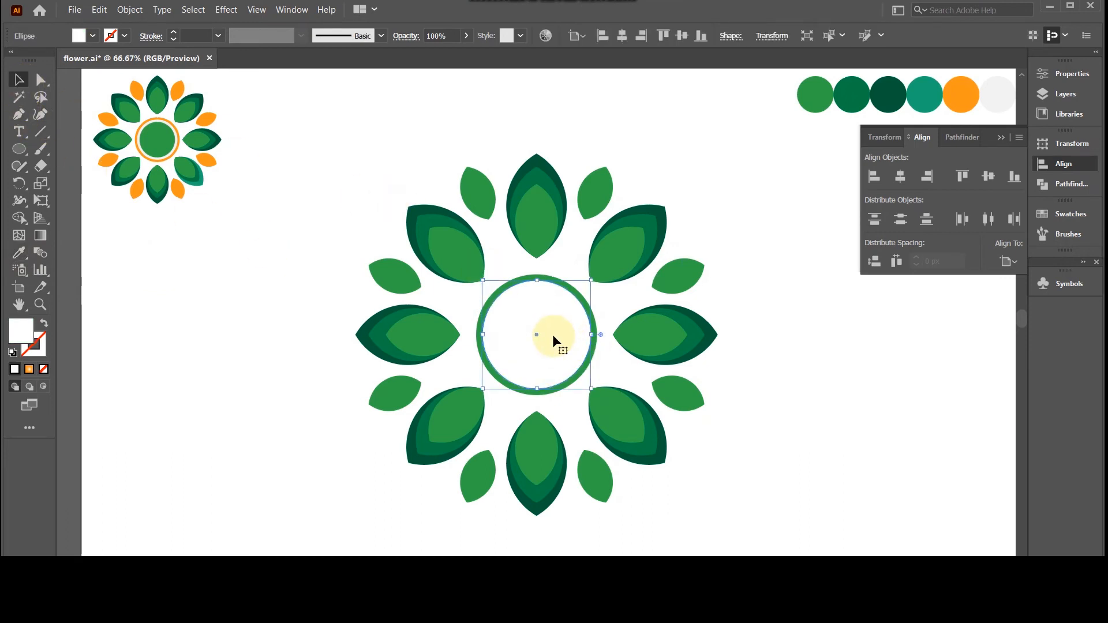
pyautogui.moveTo(595, 284); pyautogui.dragTo(587, 289)
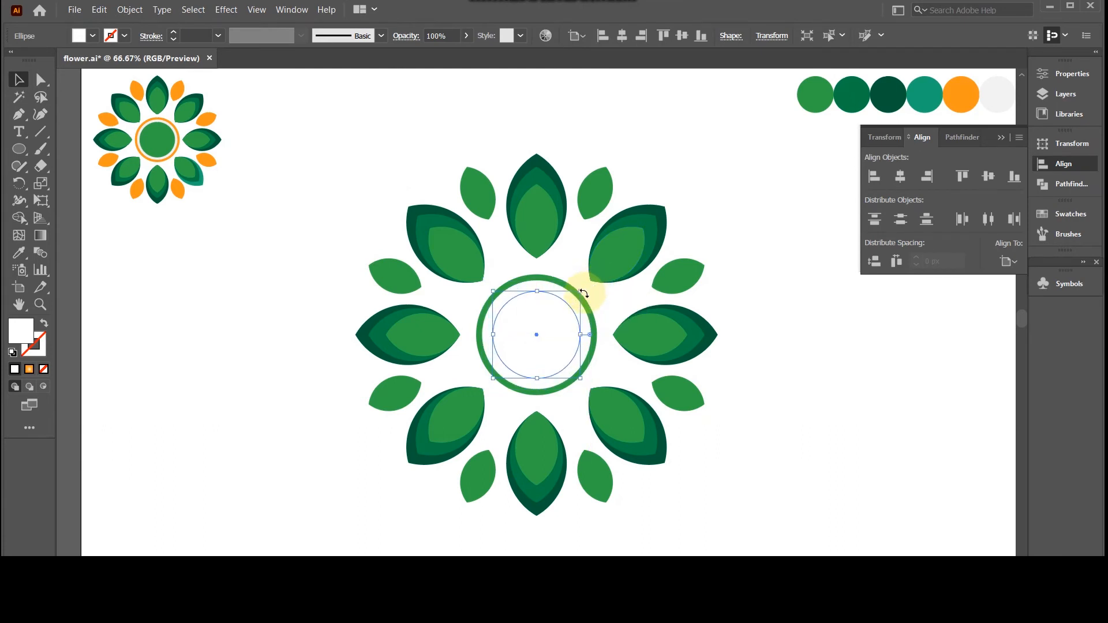
pyautogui.click(19, 253)
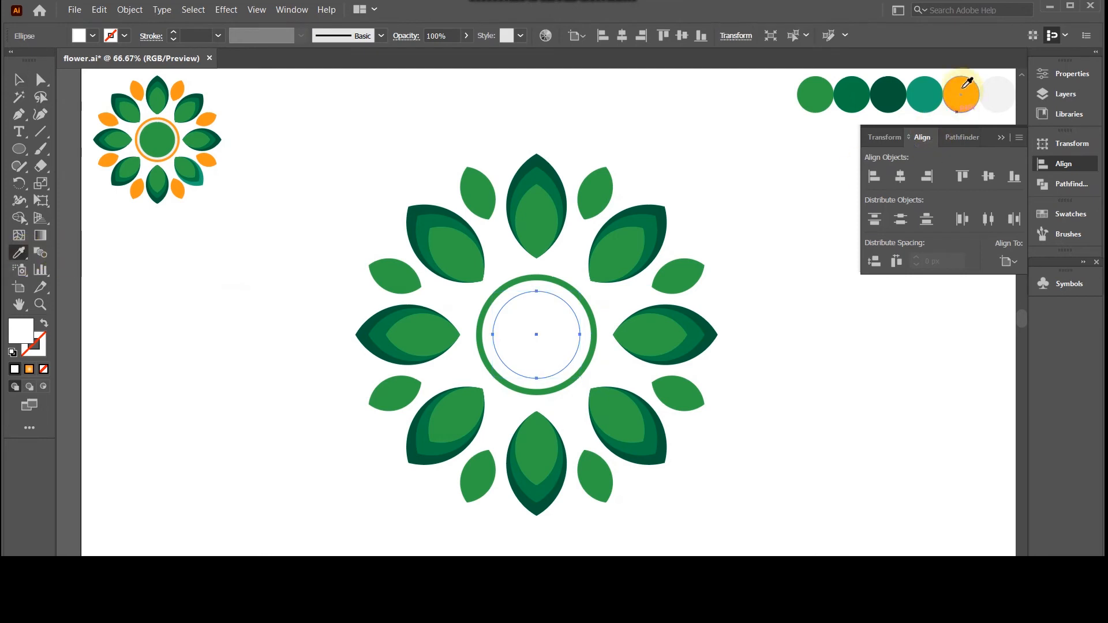
pyautogui.click(939, 89)
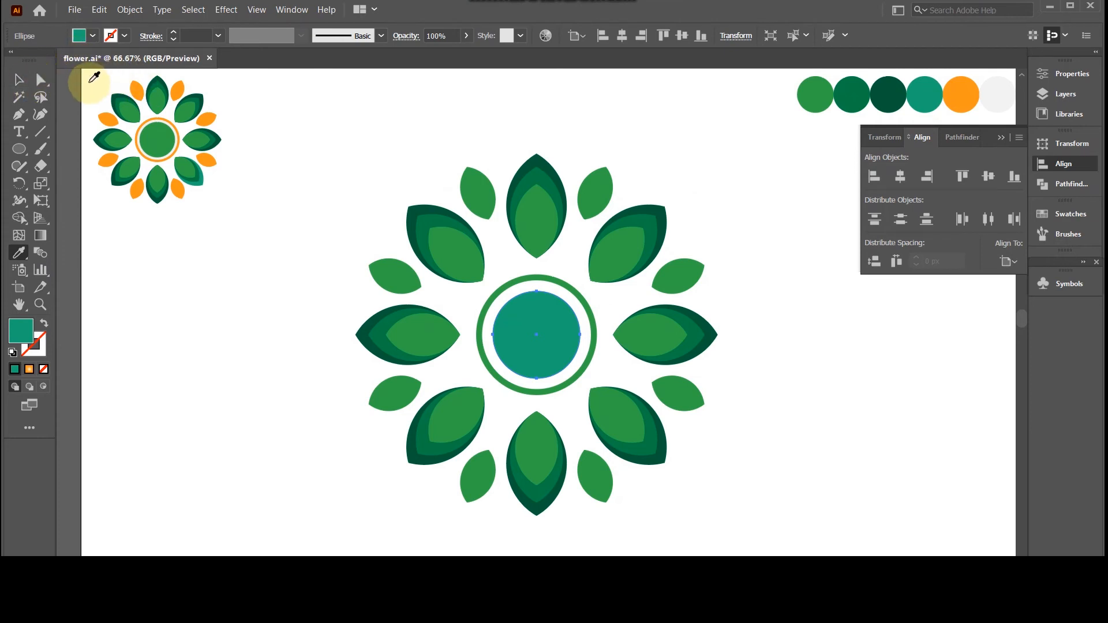
pyautogui.click(18, 81)
pyautogui.click(353, 92)
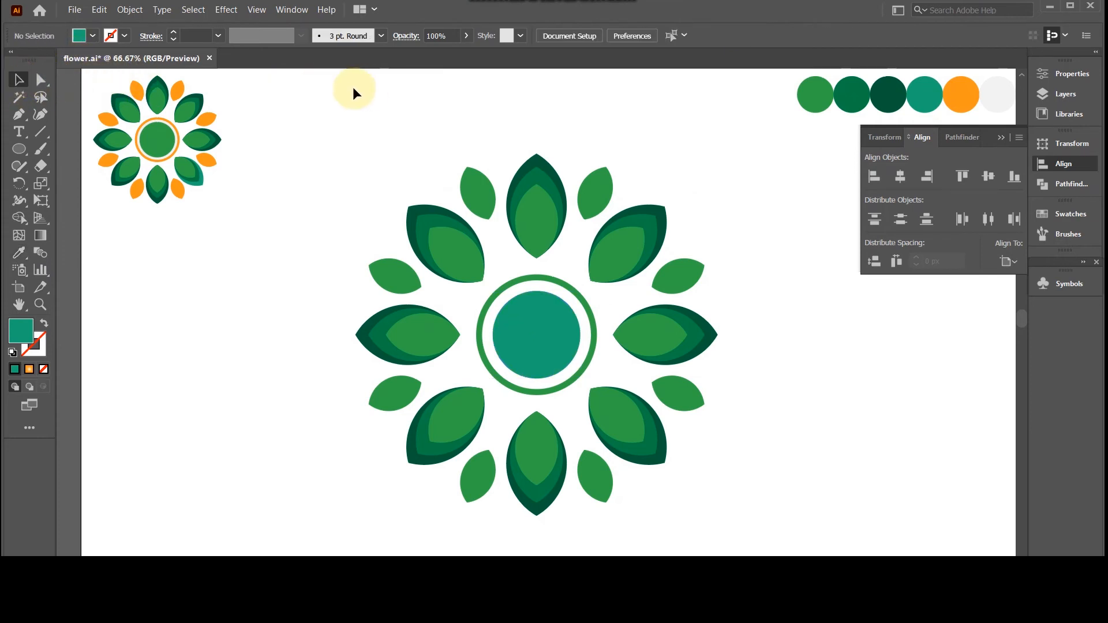
# Fill the middle white circle at the flower's centre with the palette's light grey using the Eyedropper.
pyautogui.click(579, 306)
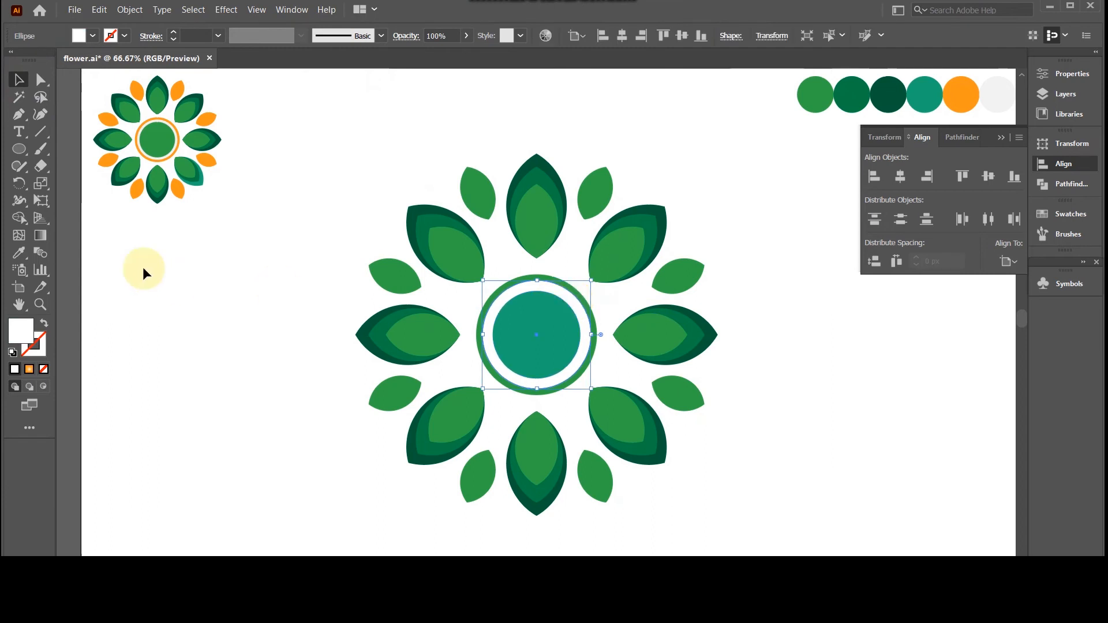
pyautogui.click(27, 260)
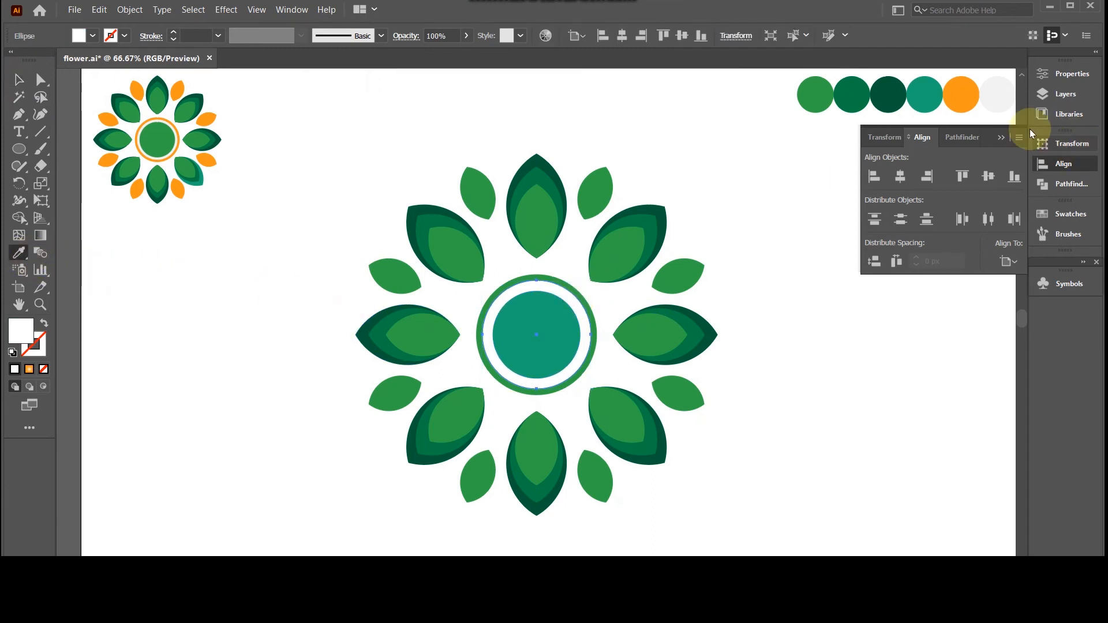
pyautogui.click(997, 93)
pyautogui.click(18, 80)
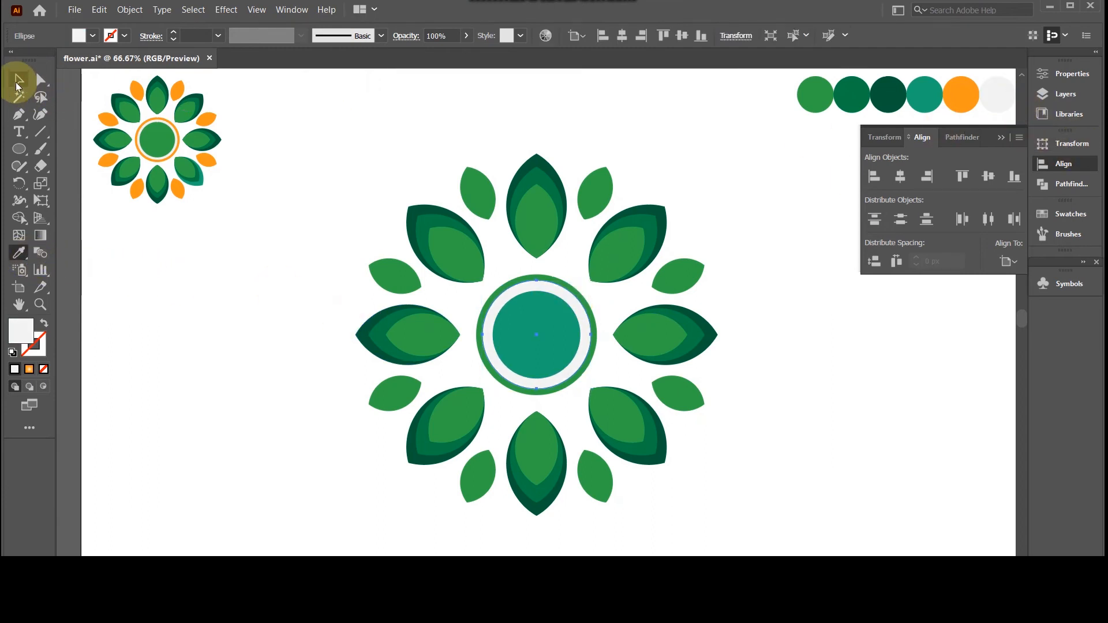
pyautogui.click(379, 111)
# Enlarge the teal inner circle slightly about its centre to narrow the light grey ring around it.
pyautogui.click(517, 293)
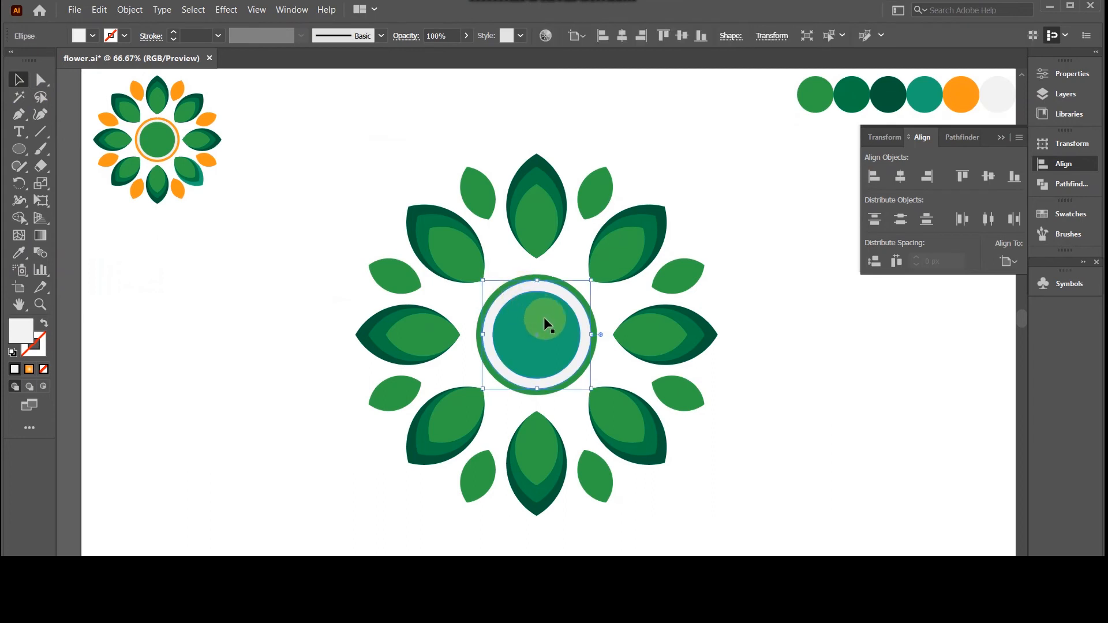
pyautogui.click(553, 318)
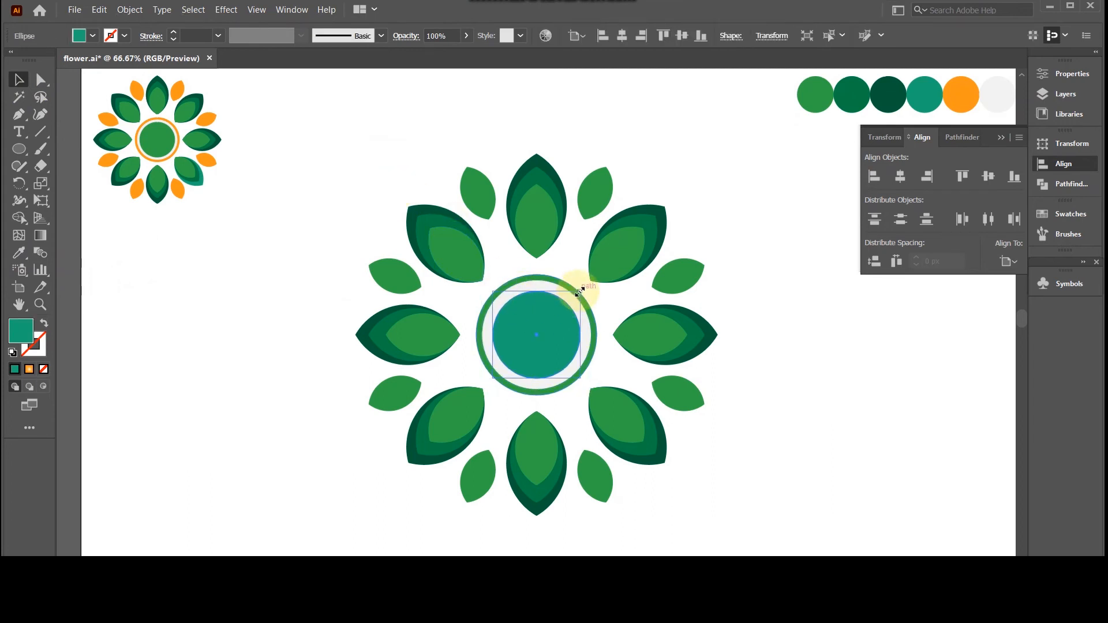
pyautogui.moveTo(579, 291); pyautogui.dragTo(585, 286)
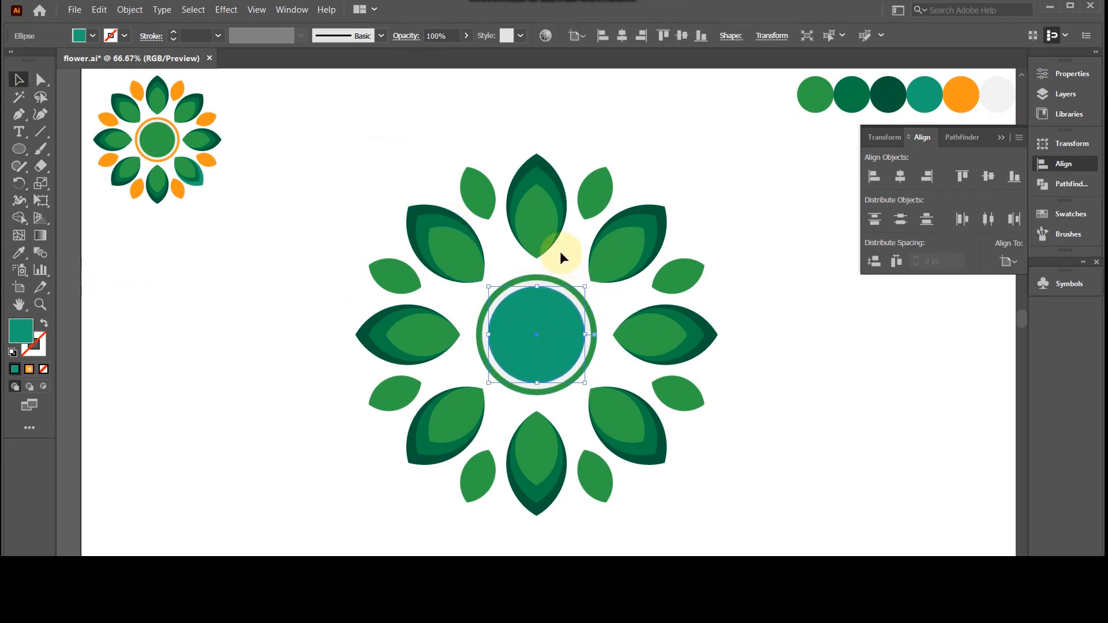
# Fill the outermost green circle at the flower's centre with the palette's orange using the Eyedropper.
pyautogui.click(564, 288)
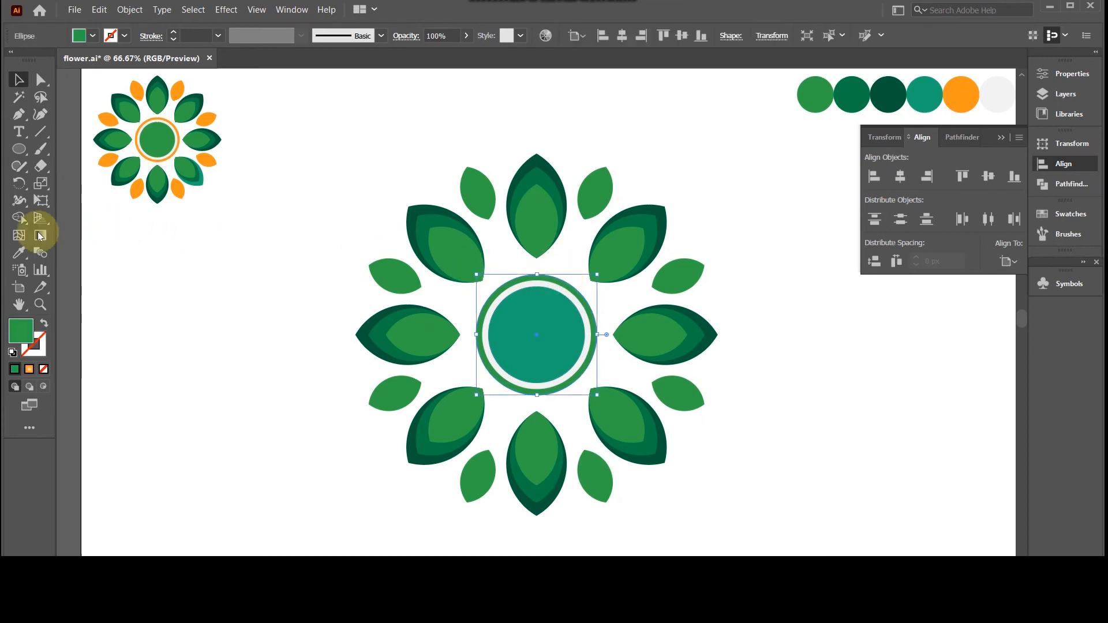
pyautogui.click(18, 252)
pyautogui.click(955, 96)
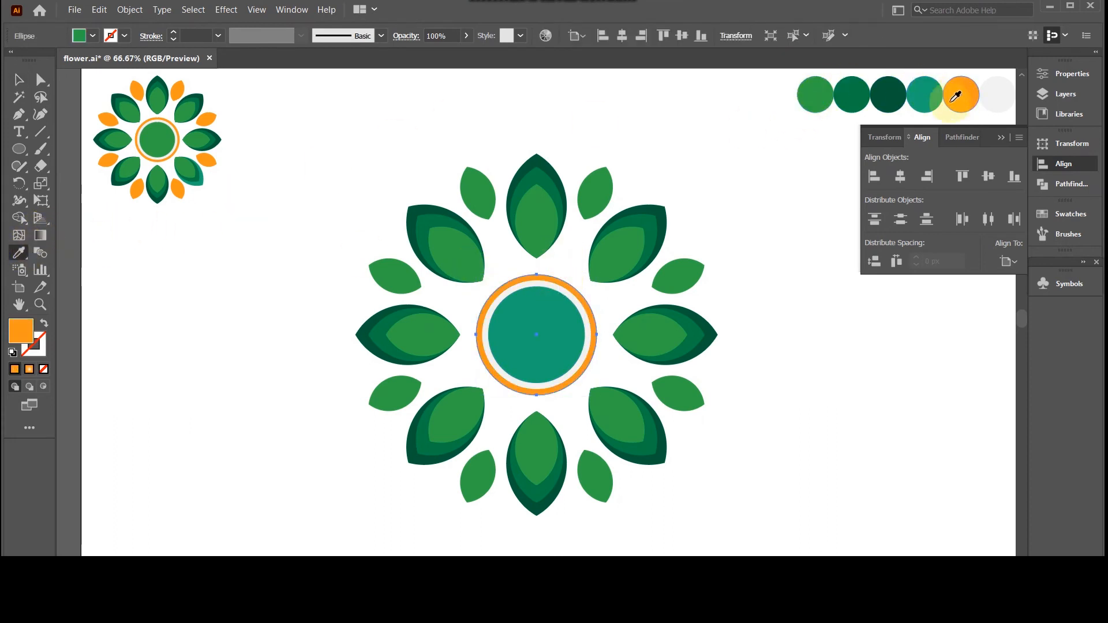
pyautogui.click(18, 79)
pyautogui.click(625, 205)
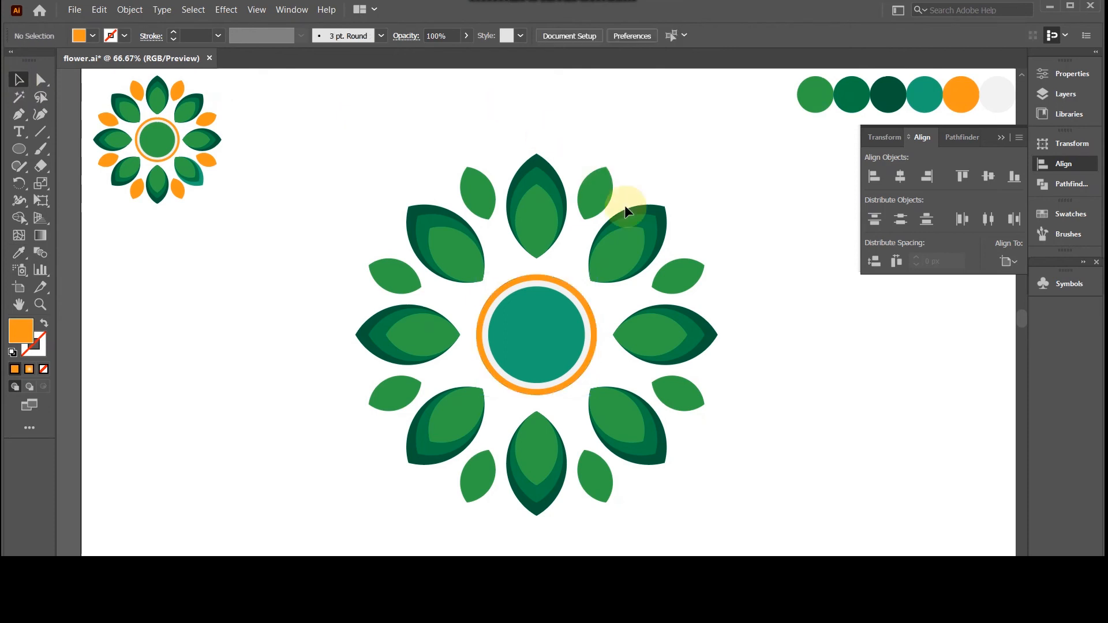
# Fill all the small gap petals except the one right of the top petal with orange sampled from the central ring.
pyautogui.click(602, 188)
pyautogui.keyDown('shift'); pyautogui.click(473, 190); pyautogui.keyUp('shift')
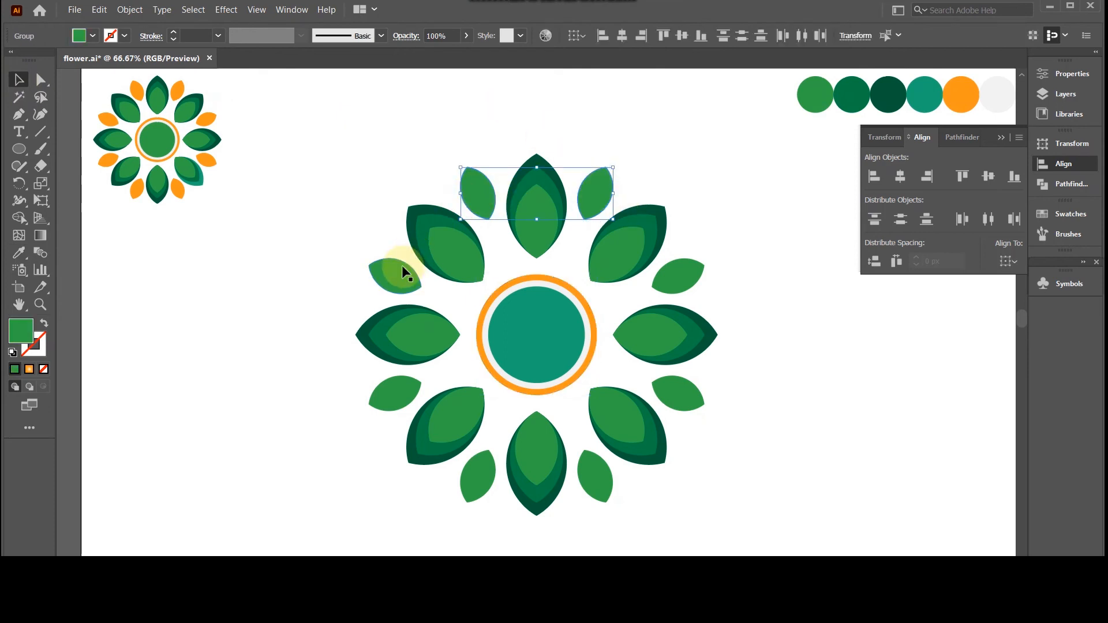
pyautogui.keyDown('shift'); pyautogui.click(399, 268); pyautogui.keyUp('shift')
pyautogui.keyDown('shift'); pyautogui.click(383, 397); pyautogui.keyUp('shift')
pyautogui.keyDown('shift'); pyautogui.click(479, 462); pyautogui.keyUp('shift')
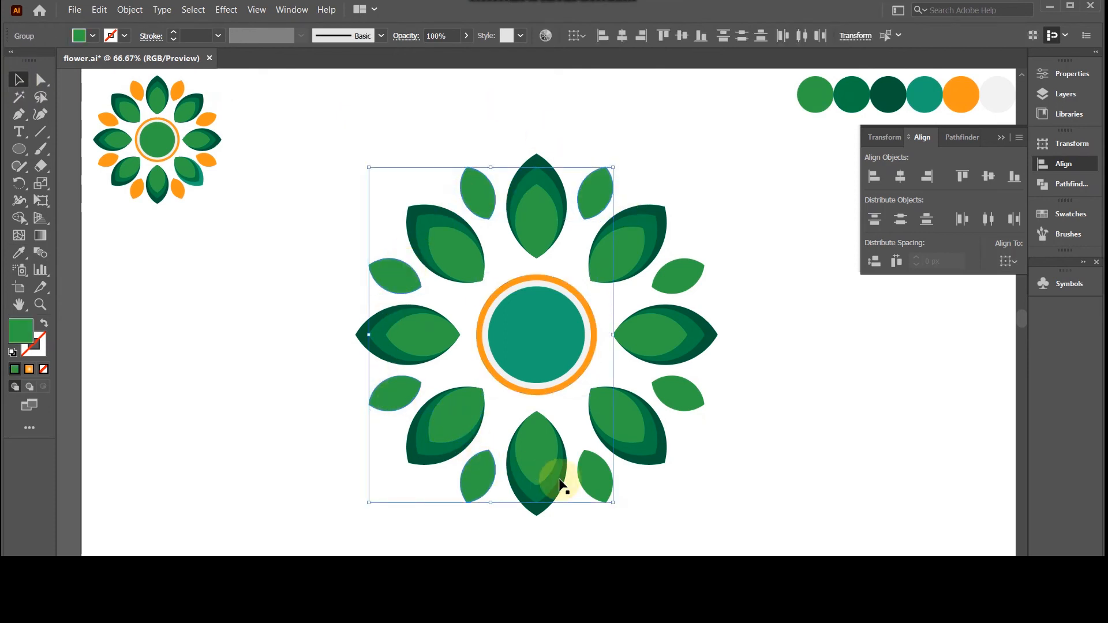
pyautogui.keyDown('shift'); pyautogui.click(603, 494); pyautogui.keyUp('shift')
pyautogui.keyDown('shift'); pyautogui.click(683, 389); pyautogui.keyUp('shift')
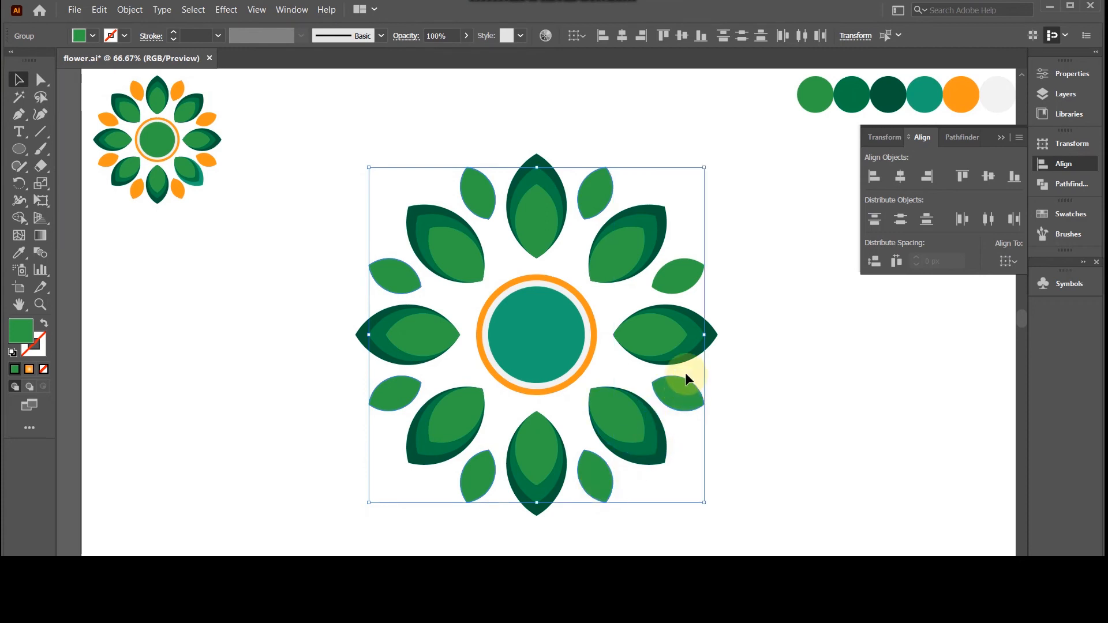
pyautogui.keyDown('shift'); pyautogui.click(603, 171); pyautogui.keyUp('shift')
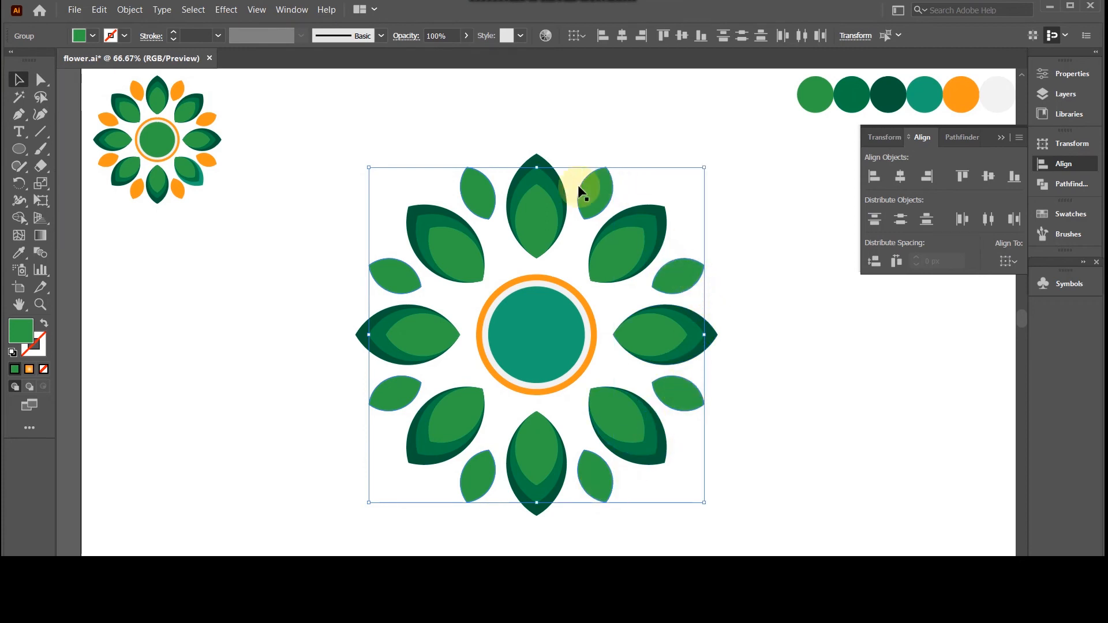
pyautogui.click(19, 252)
pyautogui.click(545, 278)
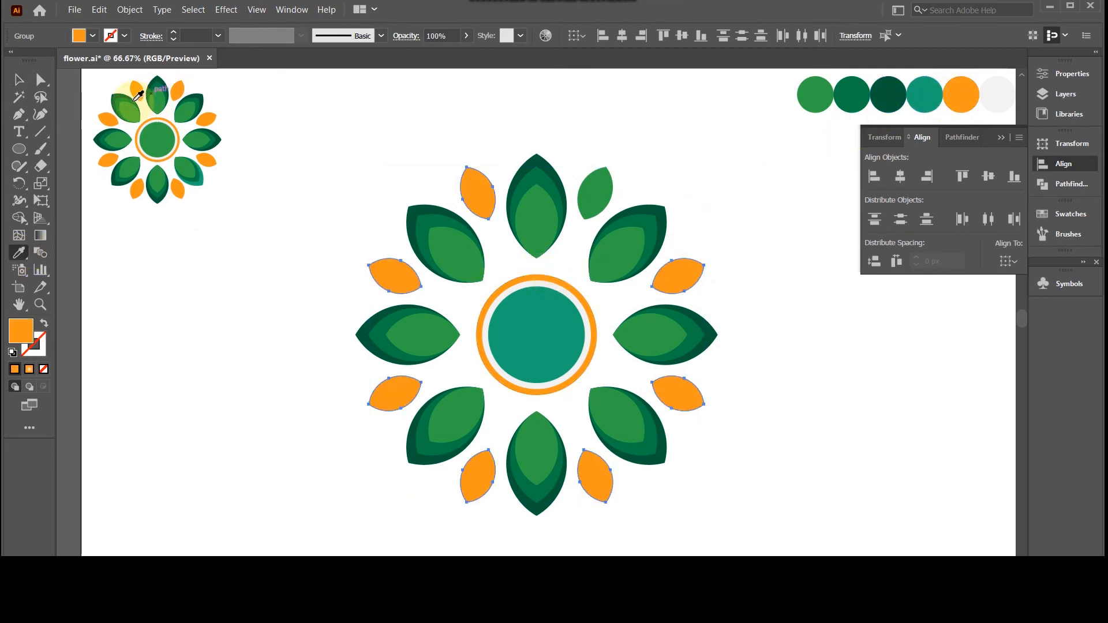
pyautogui.click(19, 79)
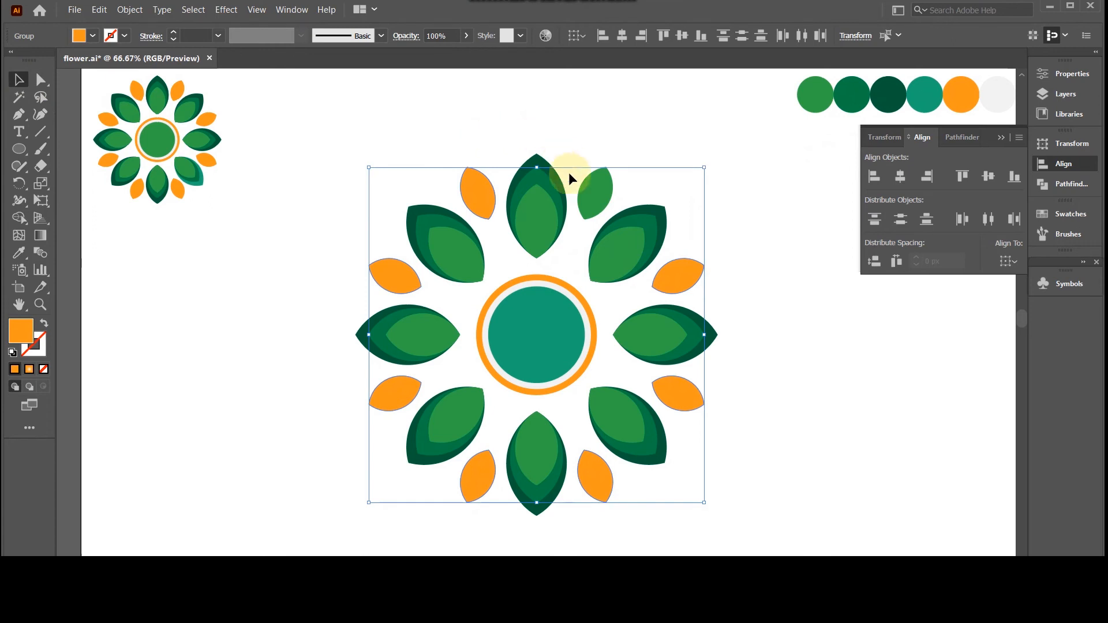
# Fill the remaining green gap petal, right of the top petal, with orange sampled from the central ring.
pyautogui.click(587, 202)
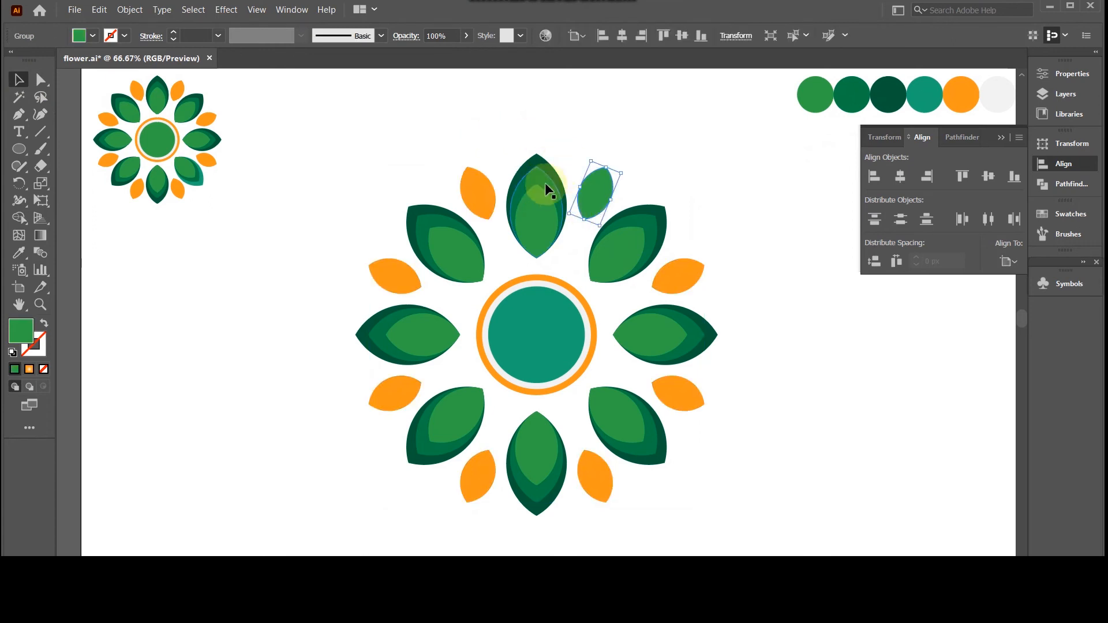
pyautogui.click(19, 256)
pyautogui.click(569, 276)
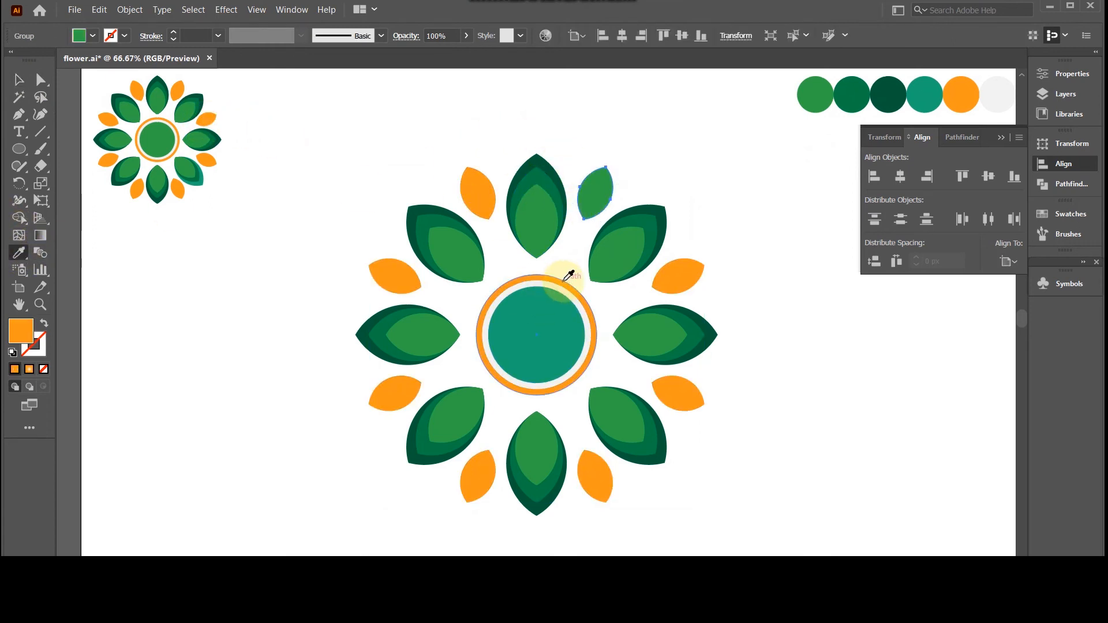
pyautogui.click(16, 80)
pyautogui.click(532, 117)
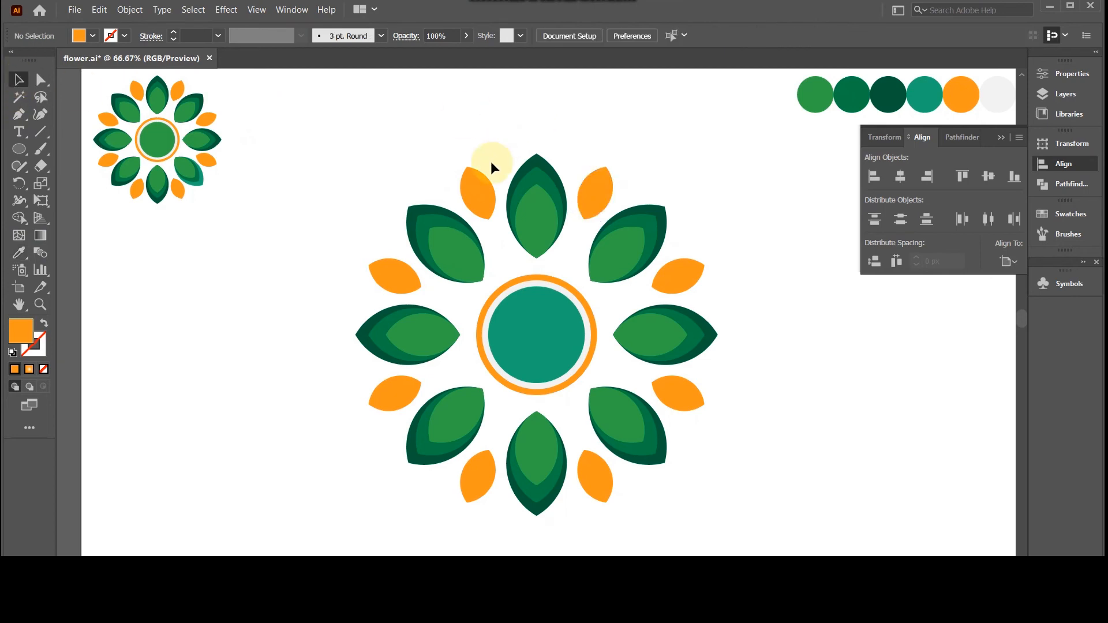
# Scale the whole flower down to roughly a third of its size about its centre and group all its parts.
pyautogui.hotkey('ctrl', '-')
pyautogui.hotkey('ctrl', '-')
pyautogui.hotkey('ctrl', '+')
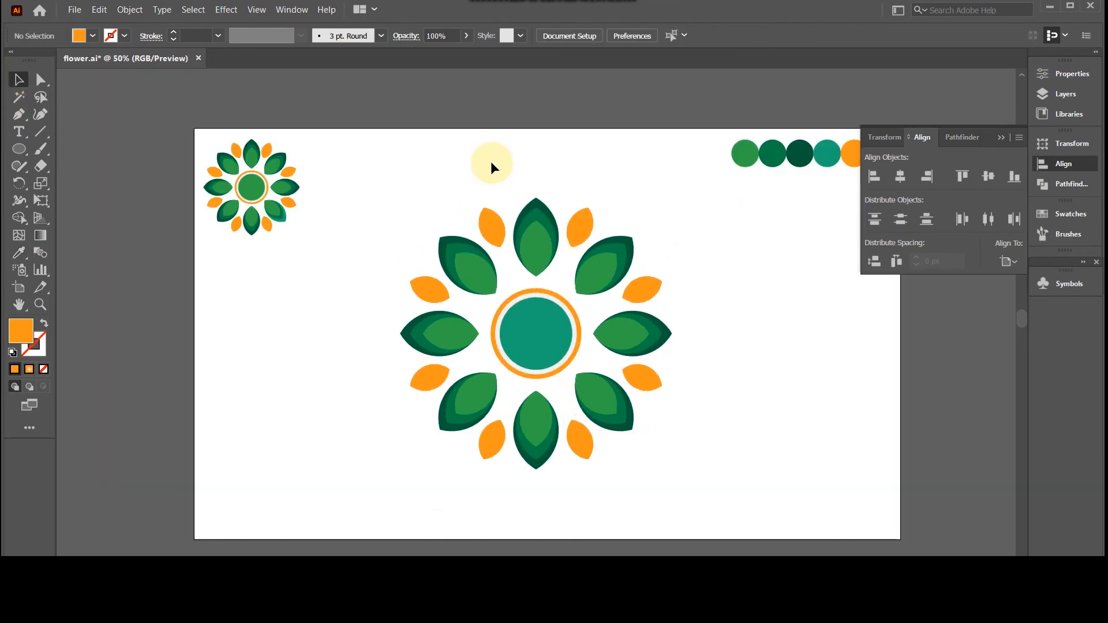
pyautogui.scroll(-1, 404, 173)
pyautogui.moveTo(379, 175); pyautogui.dragTo(611, 364)
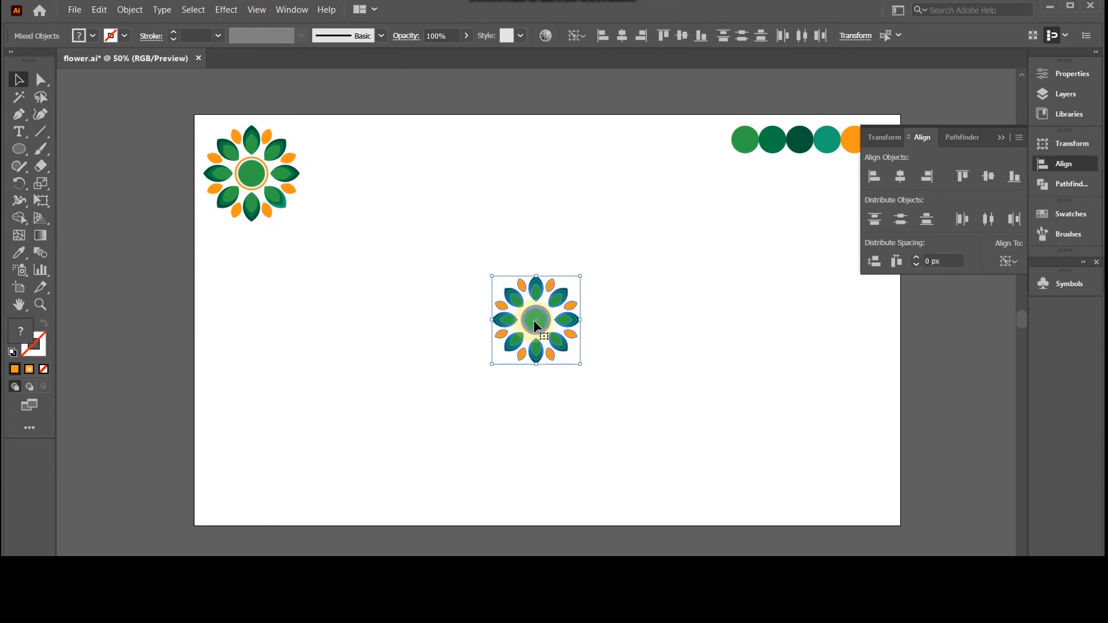
pyautogui.moveTo(416, 230); pyautogui.dragTo(617, 397)
pyautogui.hotkey('ctrl', 'g')
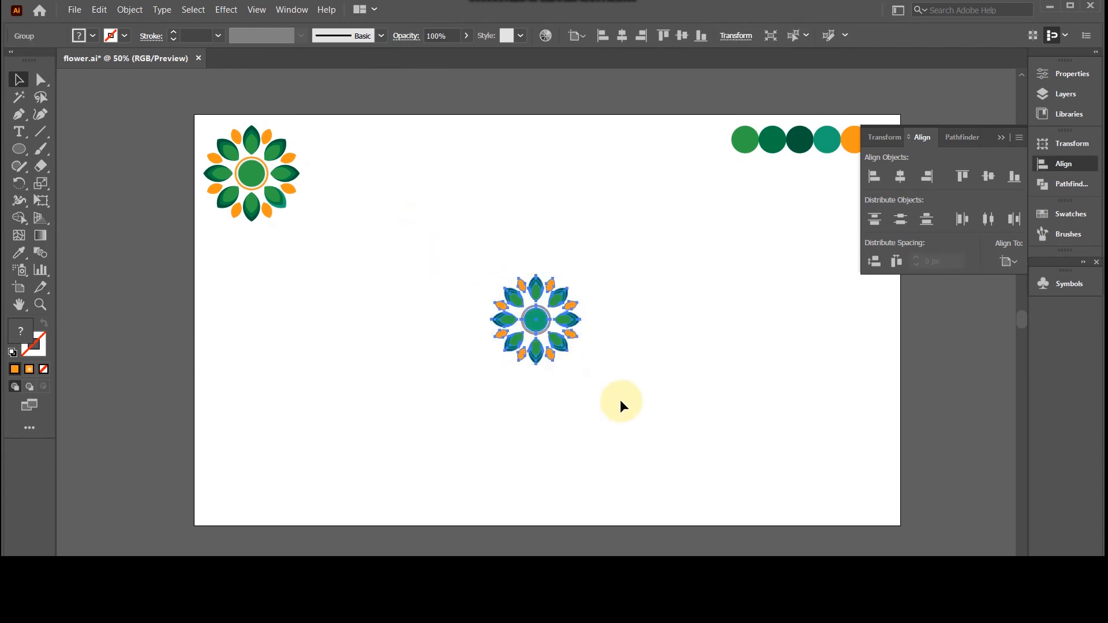
pyautogui.click(587, 342)
# Place a copy of the grouped flower directly above the original, leaving a small gap between them.
pyautogui.click(541, 322)
pyautogui.moveTo(541, 322); pyautogui.dragTo(540, 208)
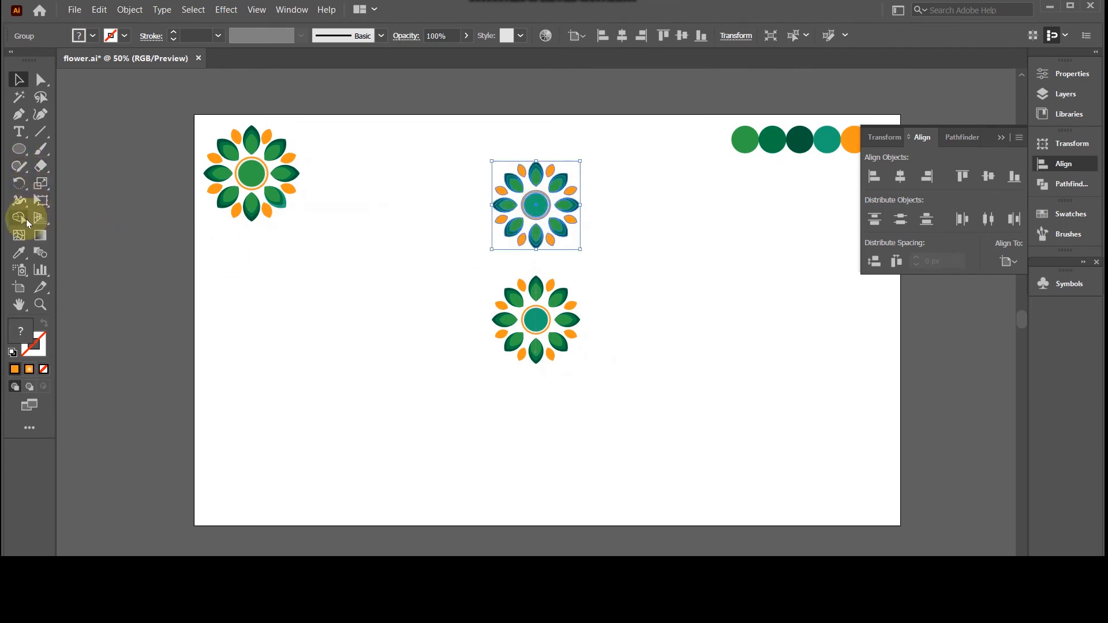
# Try to rotate the upper flower freehand around the centre of the lower flower.
pyautogui.click(19, 184)
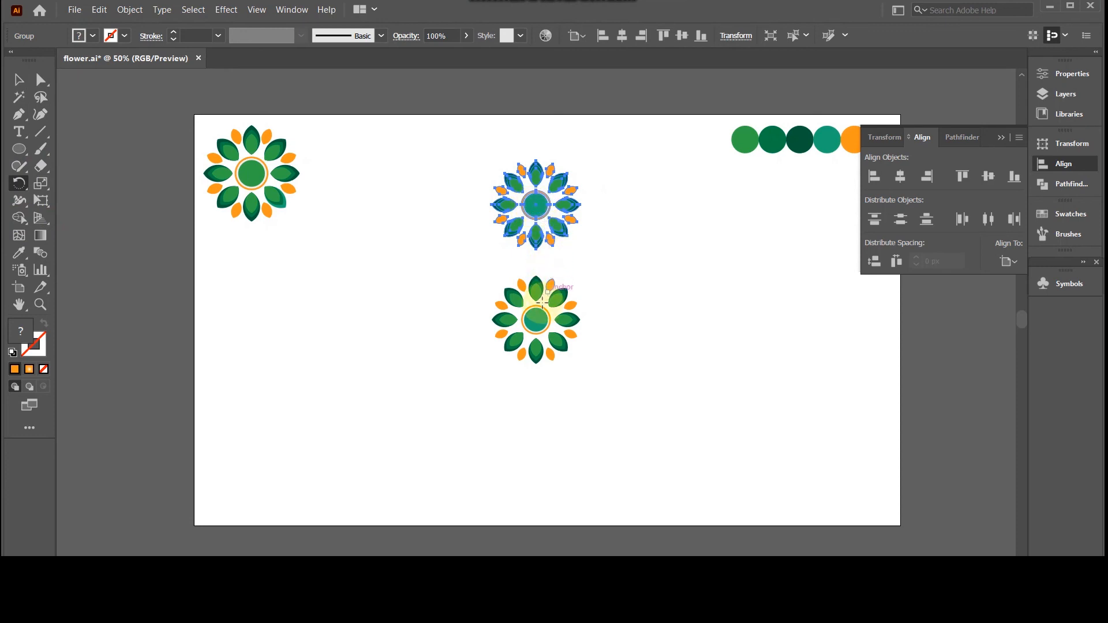
pyautogui.click(536, 319)
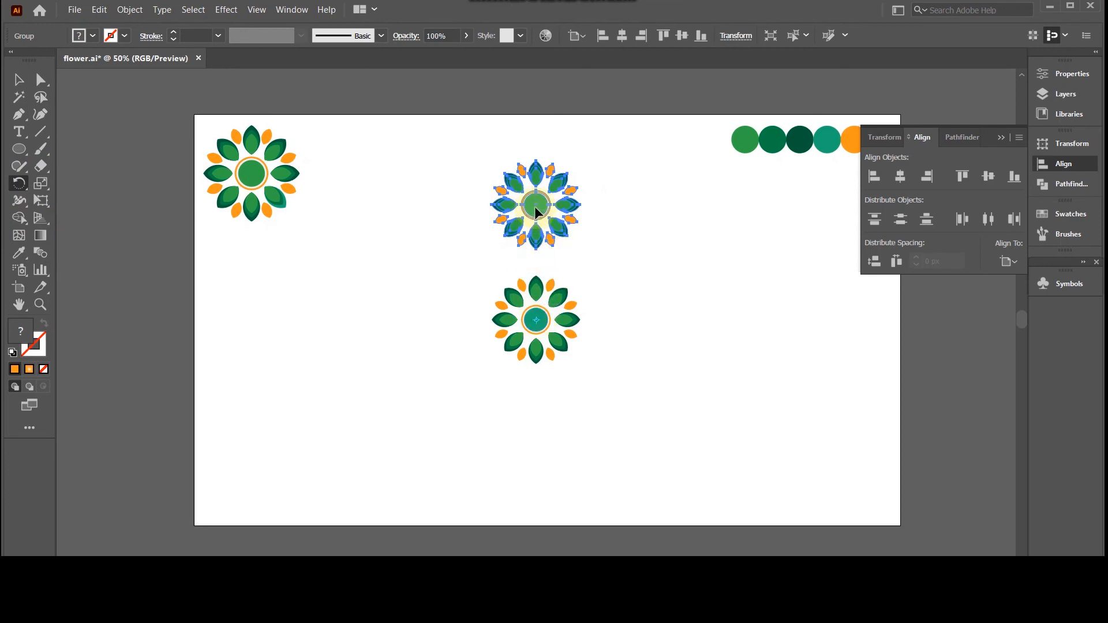
pyautogui.moveTo(534, 206); pyautogui.dragTo(452, 239)
pyautogui.hotkey('ctrl', 'z')
# Create a copy of the upper flower rotated 45° about the centre of the lower flower.
pyautogui.keyDown('alt'); pyautogui.click(537, 319); pyautogui.keyUp('alt')
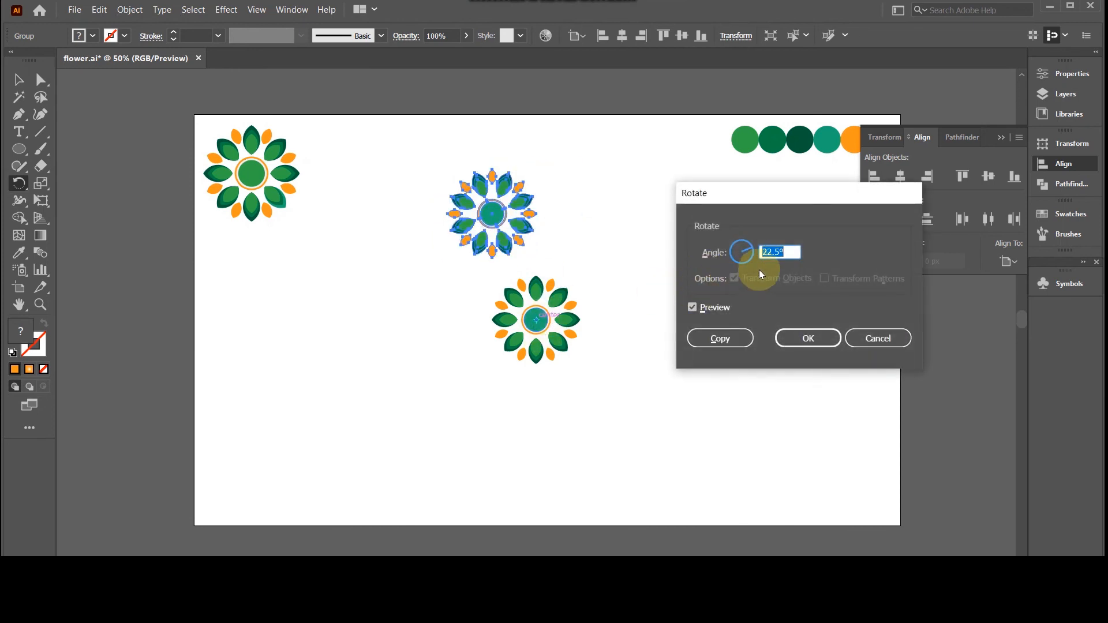
pyautogui.click(800, 252)
pyautogui.write('4')
pyautogui.click(721, 337)
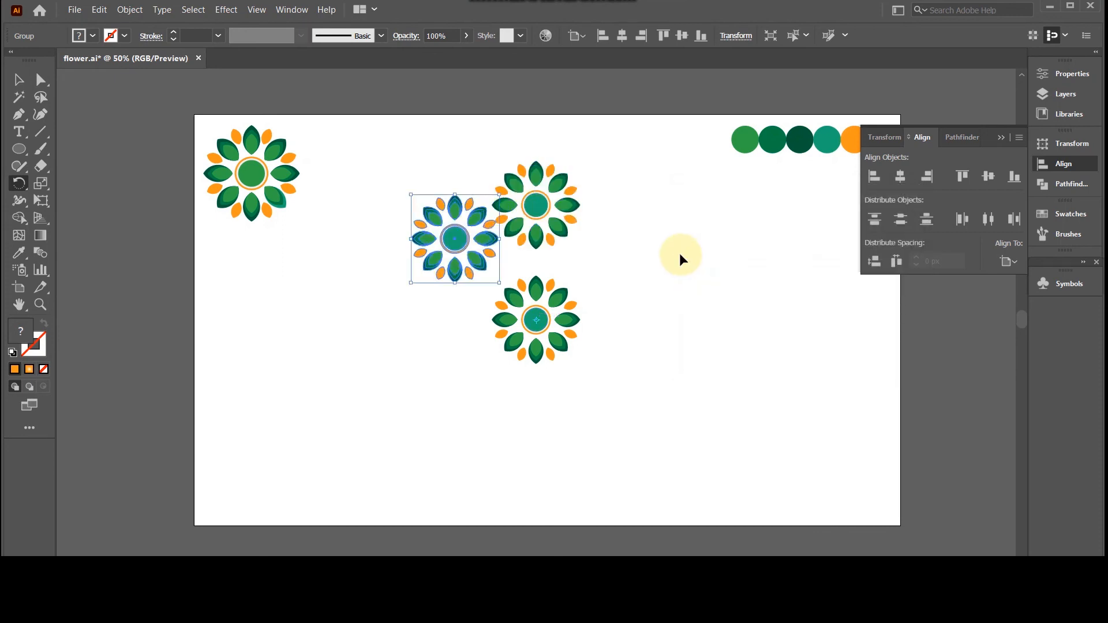
# Repeat the rotated copy six more times to complete a ring of eight flowers around the central one.
pyautogui.hotkey('ctrl', 'd')
pyautogui.hotkey('ctrl', 'd')
pyautogui.hotkey('ctrl', 'd')
pyautogui.hotkey('ctrl', 'd')
pyautogui.hotkey('ctrl', 'd')
pyautogui.hotkey('ctrl', 'd')
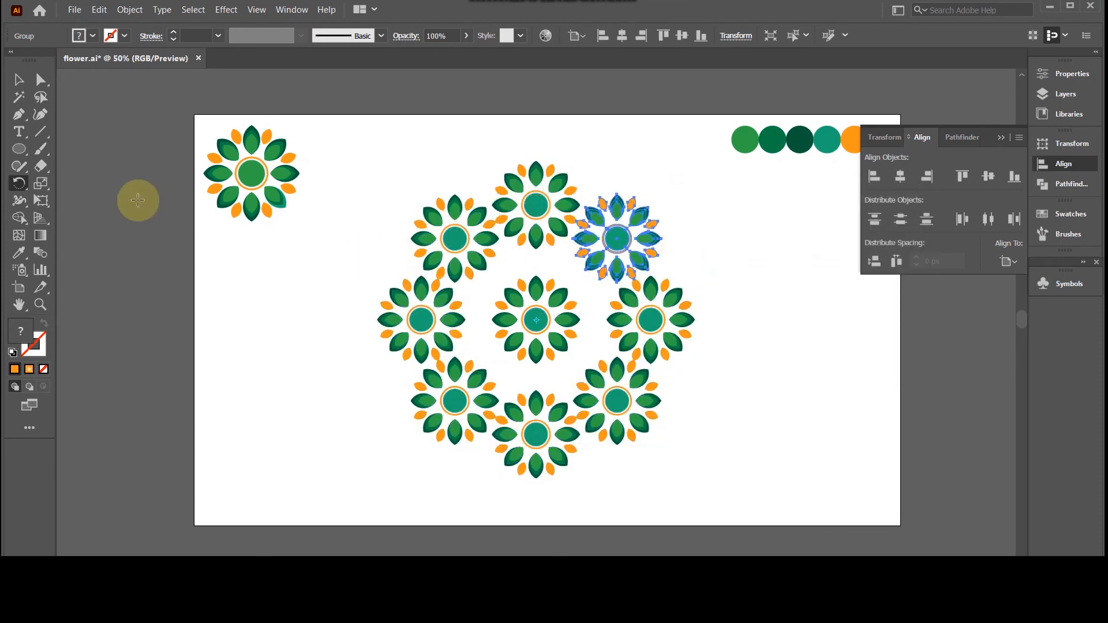
pyautogui.press('v')
pyautogui.click(613, 148)
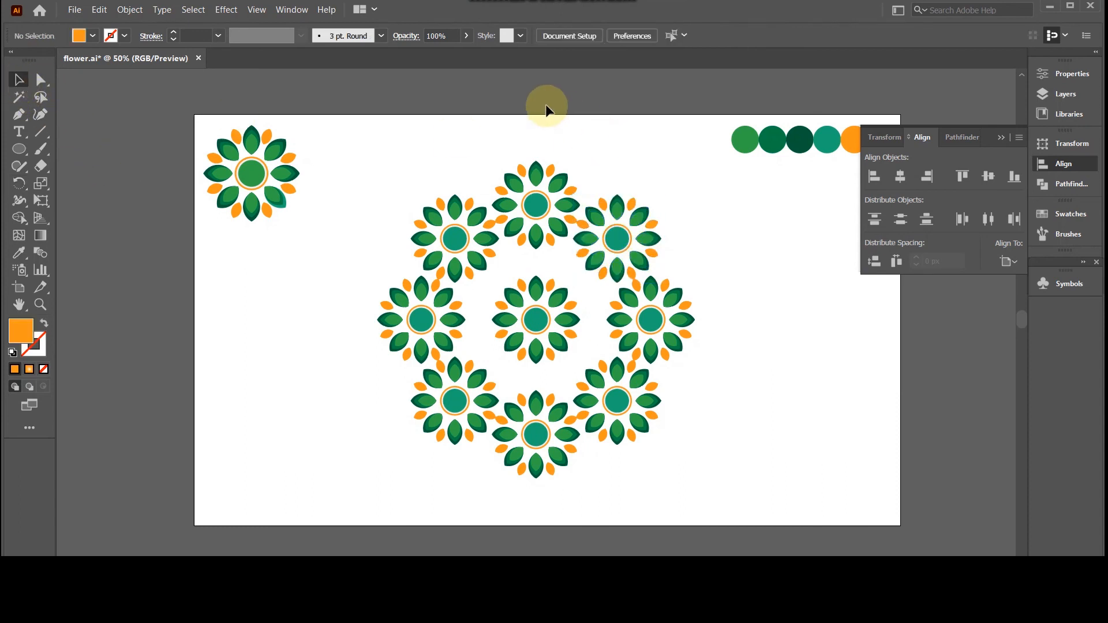
# Enlarge the central flower to about one and a half times its size about its own centre.
pyautogui.click(574, 320)
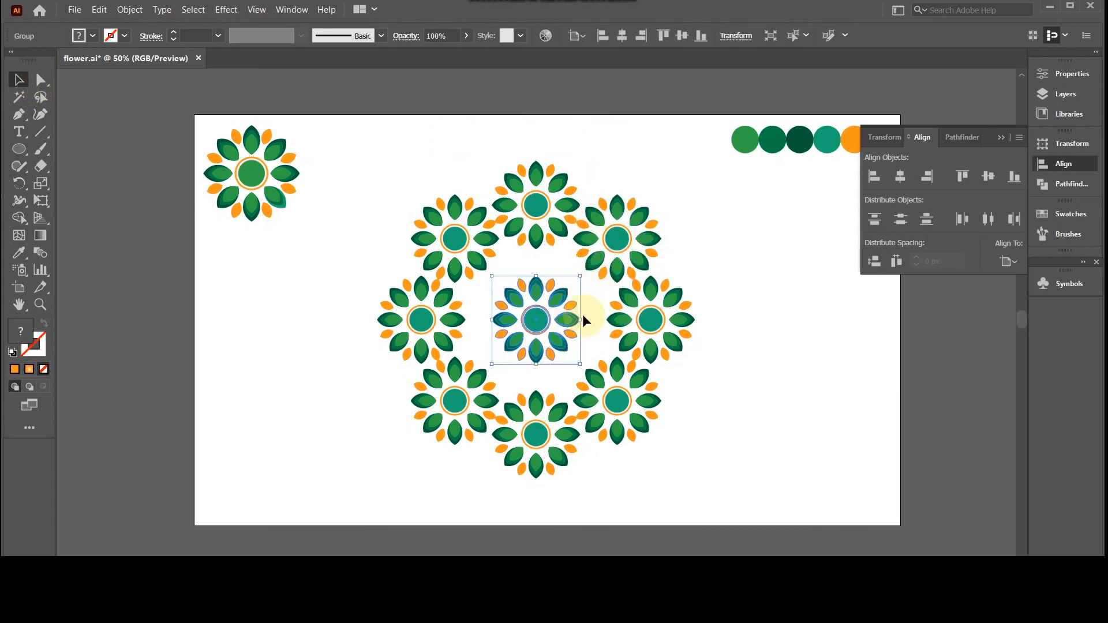
pyautogui.moveTo(583, 319)
pyautogui.mouseDown()
pyautogui.moveTo(613, 321)
pyautogui.moveTo(604, 320)
pyautogui.mouseUp()
pyautogui.click(574, 129)
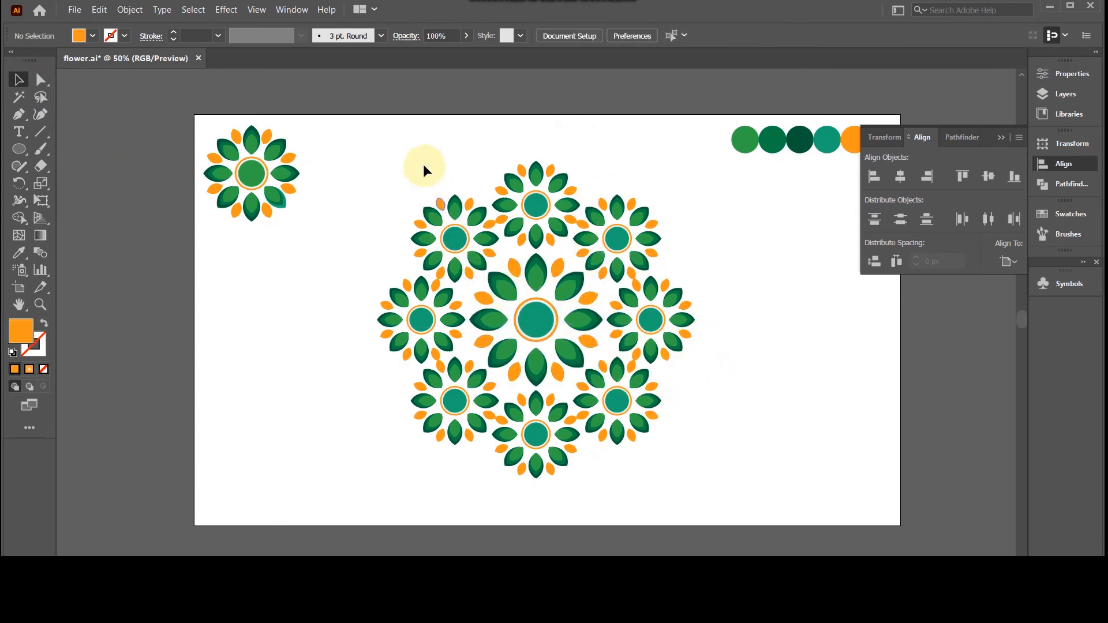
# Place a copy of the whole nine-flower arrangement beyond the left edge of the artboard.
pyautogui.moveTo(644, 450); pyautogui.dragTo(656, 418)
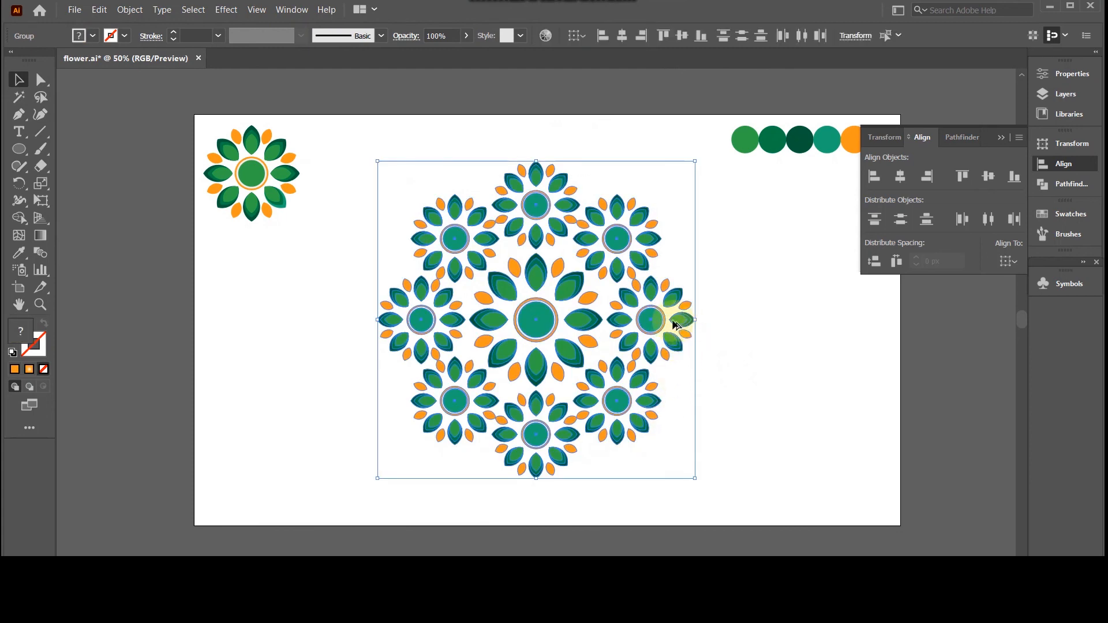
pyautogui.moveTo(677, 325); pyautogui.dragTo(207, 332)
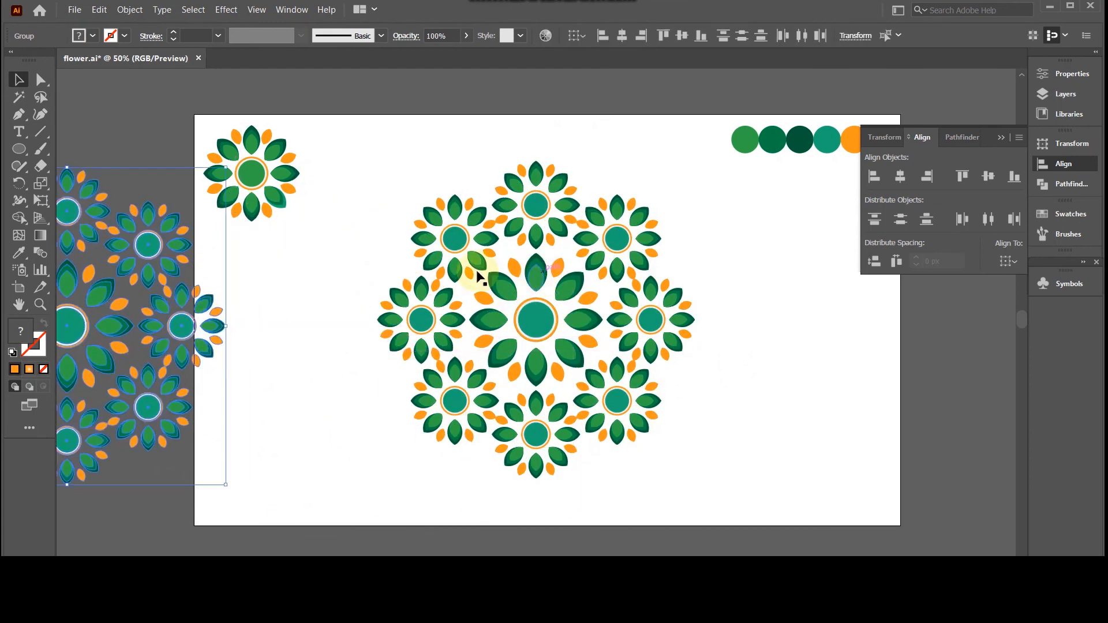
# Delete the upper-right, central, top and upper-left flowers from the arrangement in the middle of the artboard.
pyautogui.click(608, 238)
pyautogui.press('Delete')
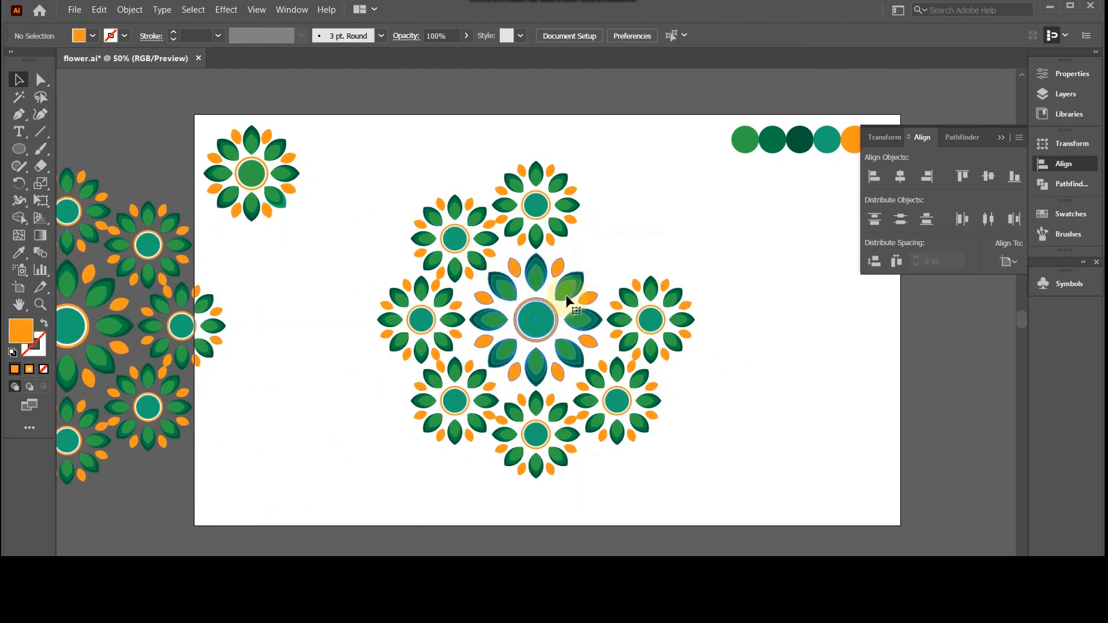
pyautogui.click(567, 300)
pyautogui.press('Delete')
pyautogui.click(540, 196)
pyautogui.keyDown('shift'); pyautogui.click(449, 251); pyautogui.keyUp('shift')
pyautogui.press('Delete')
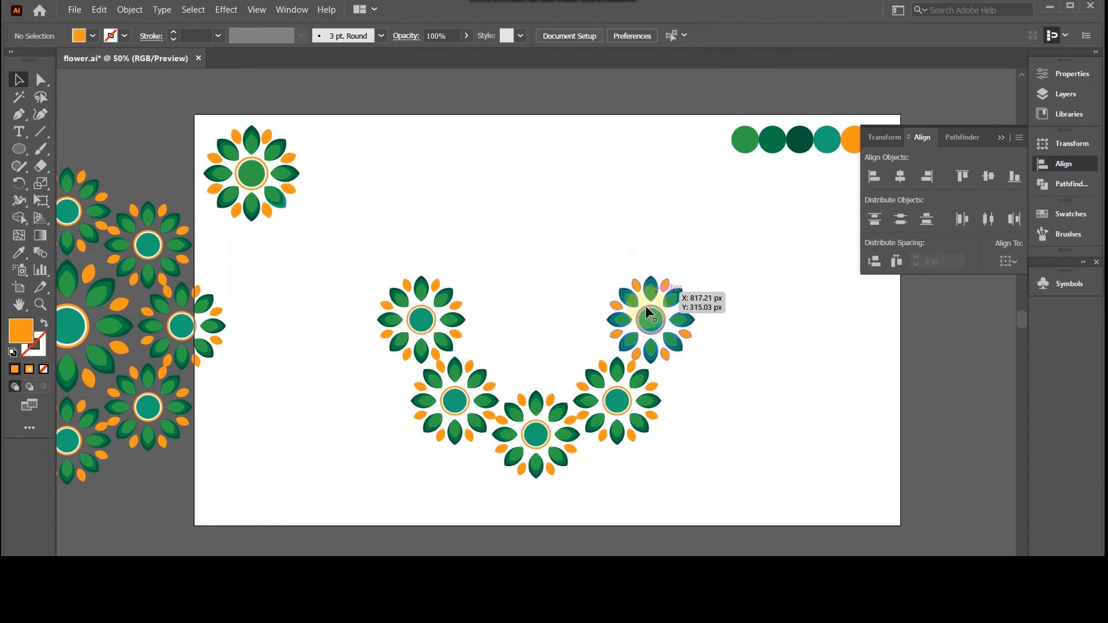
# Delete the right, bottom, lower-right and lower-left flowers of that arrangement, keeping only its leftmost flower.
pyautogui.click(645, 306)
pyautogui.press('Delete')
pyautogui.click(602, 394)
pyautogui.click(536, 434)
pyautogui.press('Delete')
pyautogui.click(484, 398)
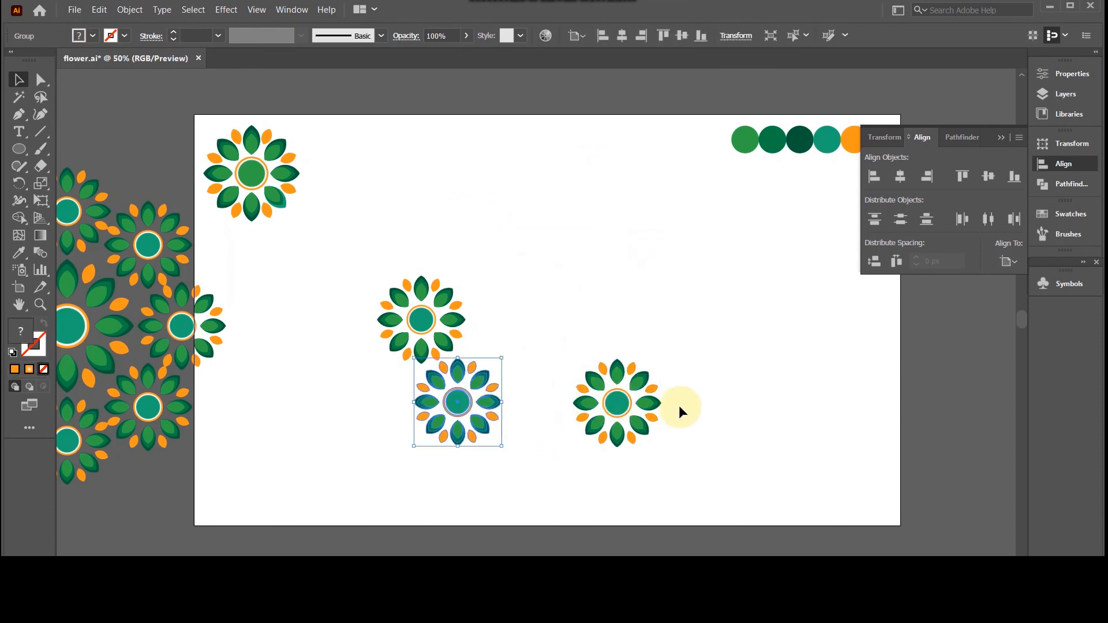
pyautogui.click(679, 411)
pyautogui.click(587, 398)
pyautogui.press('Delete')
pyautogui.click(435, 399)
pyautogui.press('Delete')
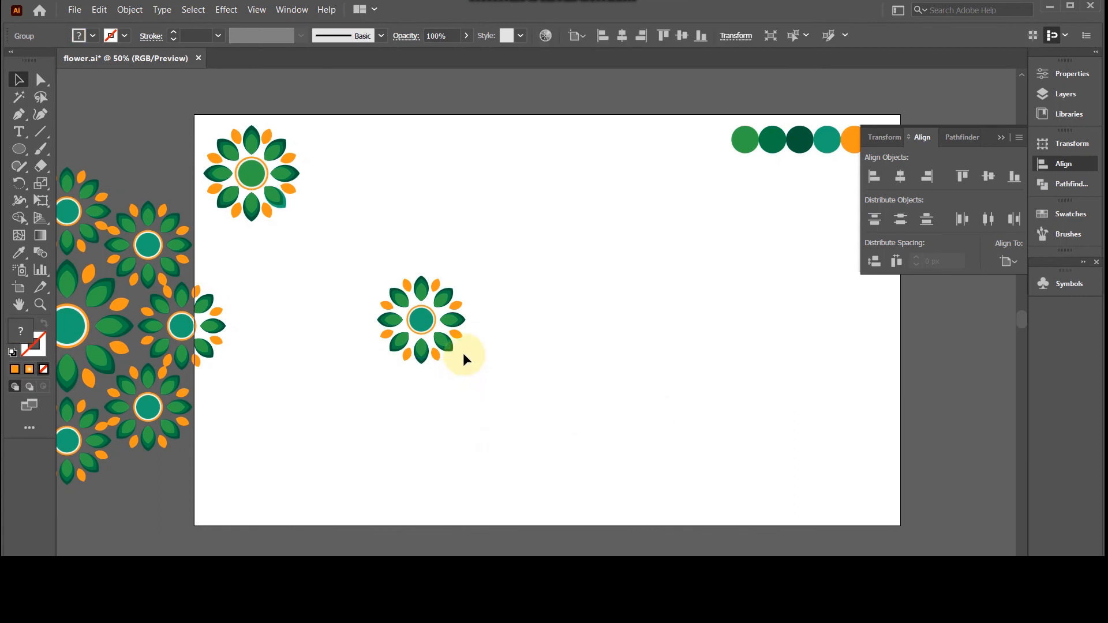
# Move the remaining flower to the middle of the artboard and enlarge it to nearly twice its size.
pyautogui.moveTo(463, 352); pyautogui.dragTo(621, 401)
pyautogui.click(678, 323)
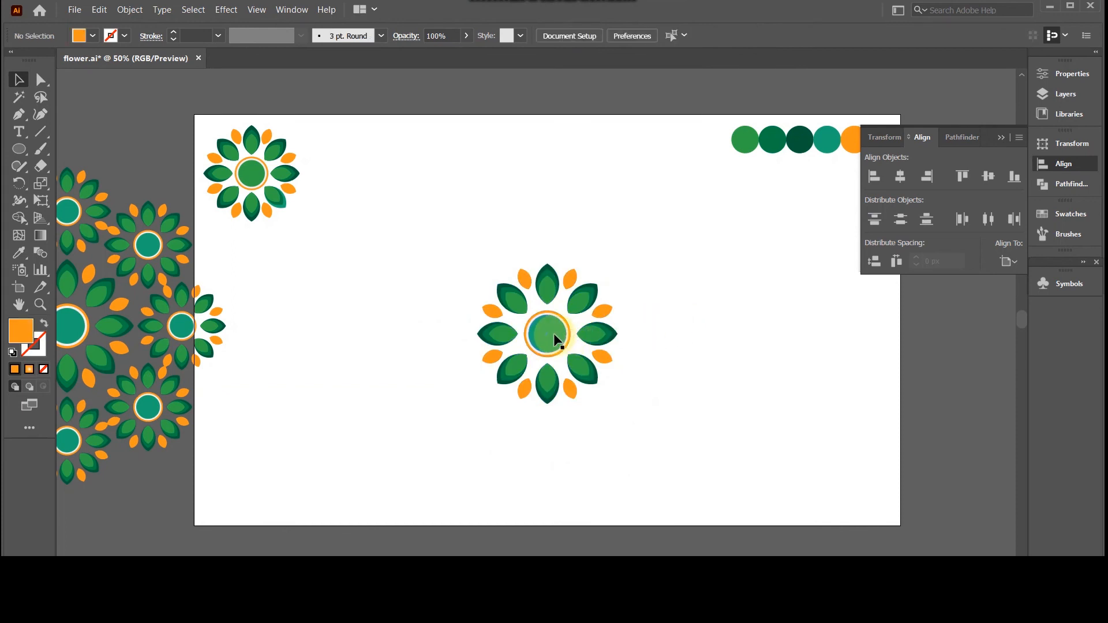
pyautogui.click(575, 348)
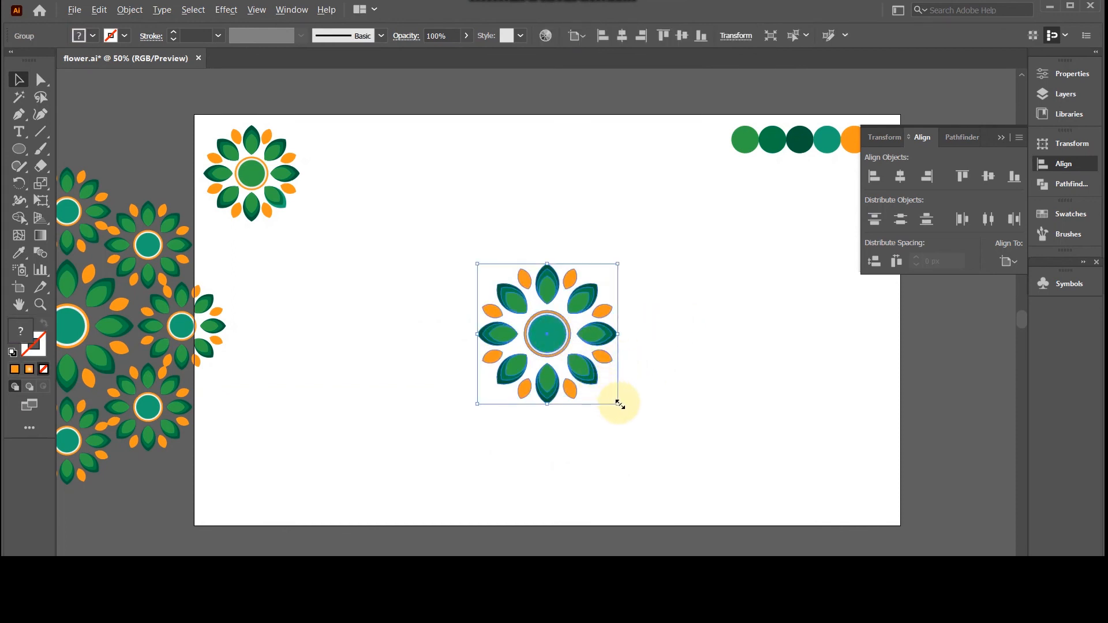
pyautogui.moveTo(620, 404); pyautogui.dragTo(643, 420)
pyautogui.click(698, 329)
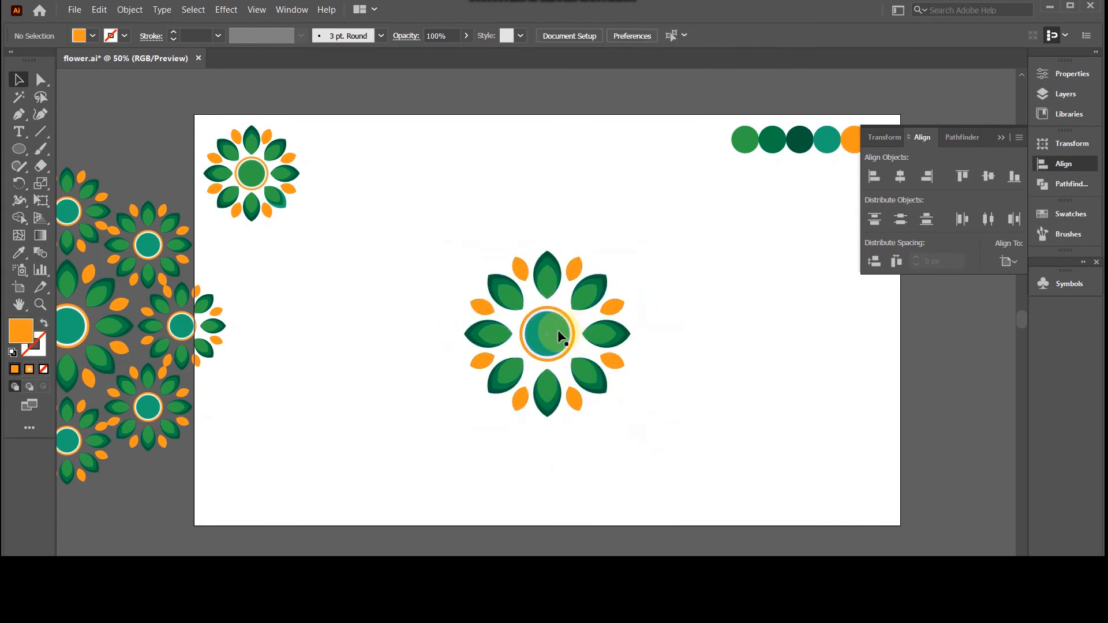
# Copy the large flower directly above itself and shrink the copy to about a quarter of its size.
pyautogui.moveTo(558, 330); pyautogui.dragTo(555, 173)
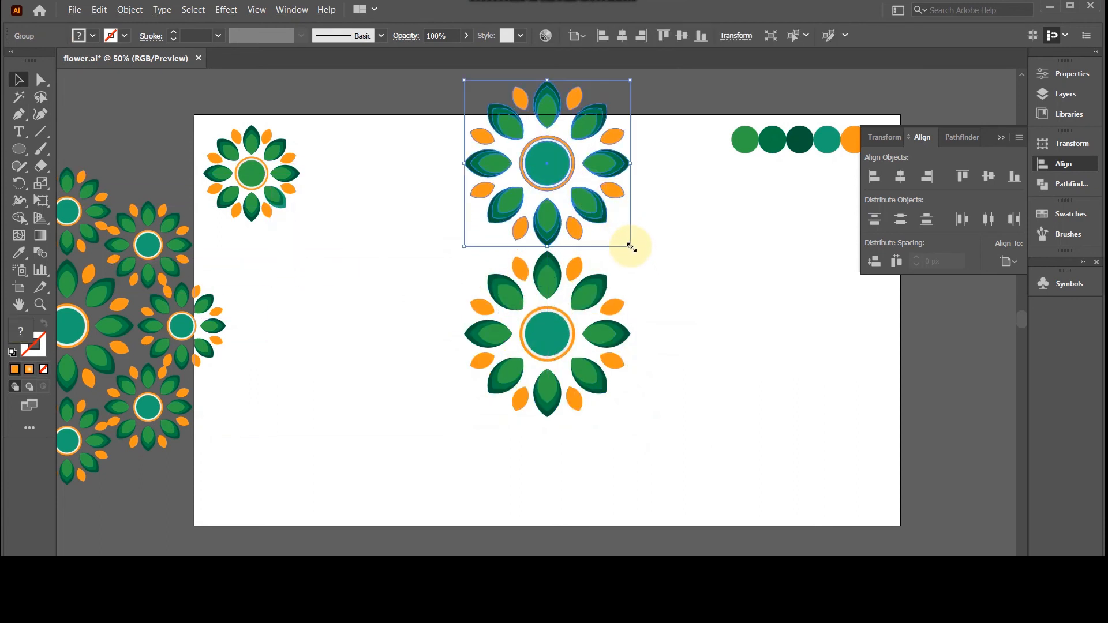
pyautogui.moveTo(631, 247); pyautogui.dragTo(545, 206)
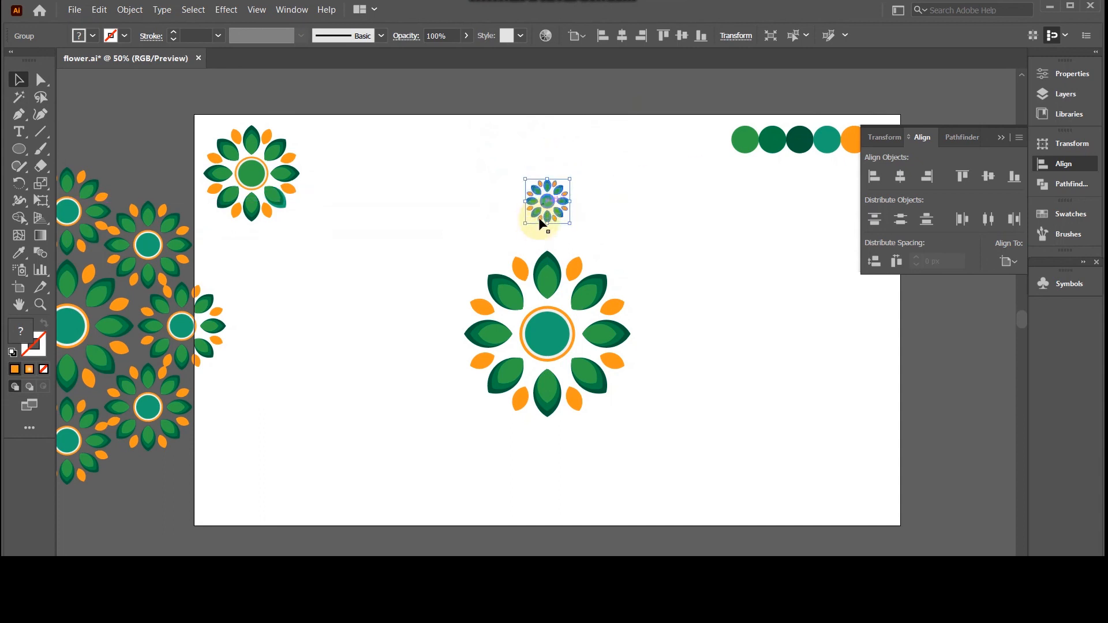
# Rotate a copy of the small flower freehand about the large flower's centre and repeat it to form a surrounding ring of sixteen.
pyautogui.click(19, 184)
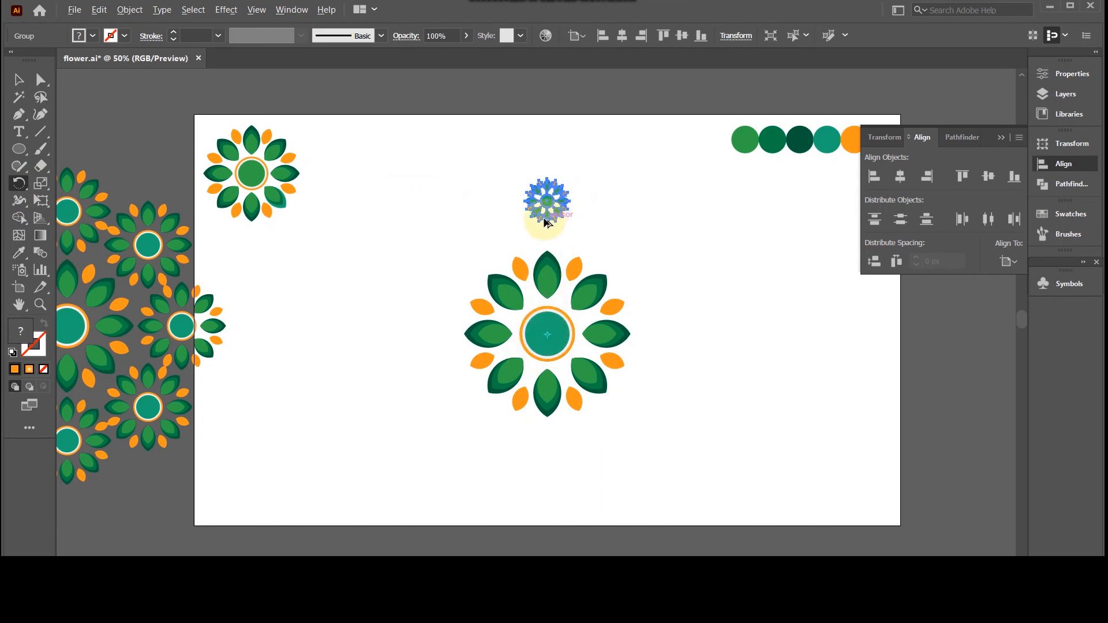
pyautogui.moveTo(547, 222); pyautogui.dragTo(497, 226)
pyautogui.hotkey('ctrl', 'd')
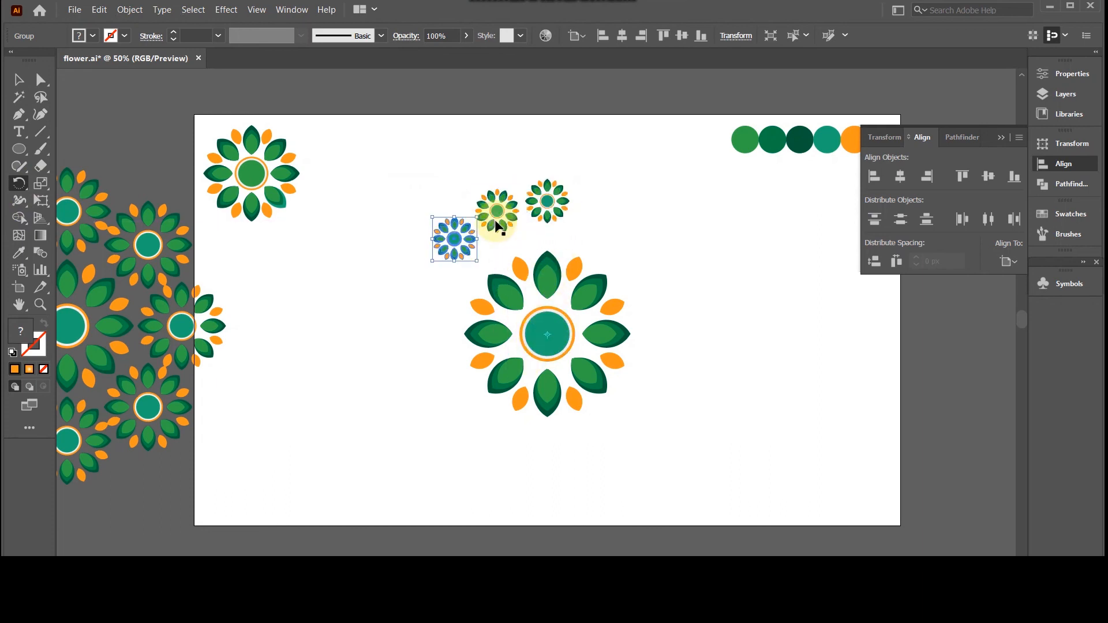
pyautogui.hotkey('ctrl', 'd')
pyautogui.hotkey('ctrl', 'd')
pyautogui.hotkey('ctrl', 'd')
pyautogui.hotkey('ctrl', 'd')
pyautogui.hotkey('ctrl', 'd')
pyautogui.hotkey('ctrl', 'd')
pyautogui.hotkey('ctrl', 'd')
pyautogui.hotkey('ctrl', 'd')
pyautogui.hotkey('ctrl', 'd')
pyautogui.hotkey('ctrl', 'd')
pyautogui.hotkey('ctrl', 'd')
pyautogui.hotkey('ctrl', 'd')
pyautogui.hotkey('ctrl', 'd')
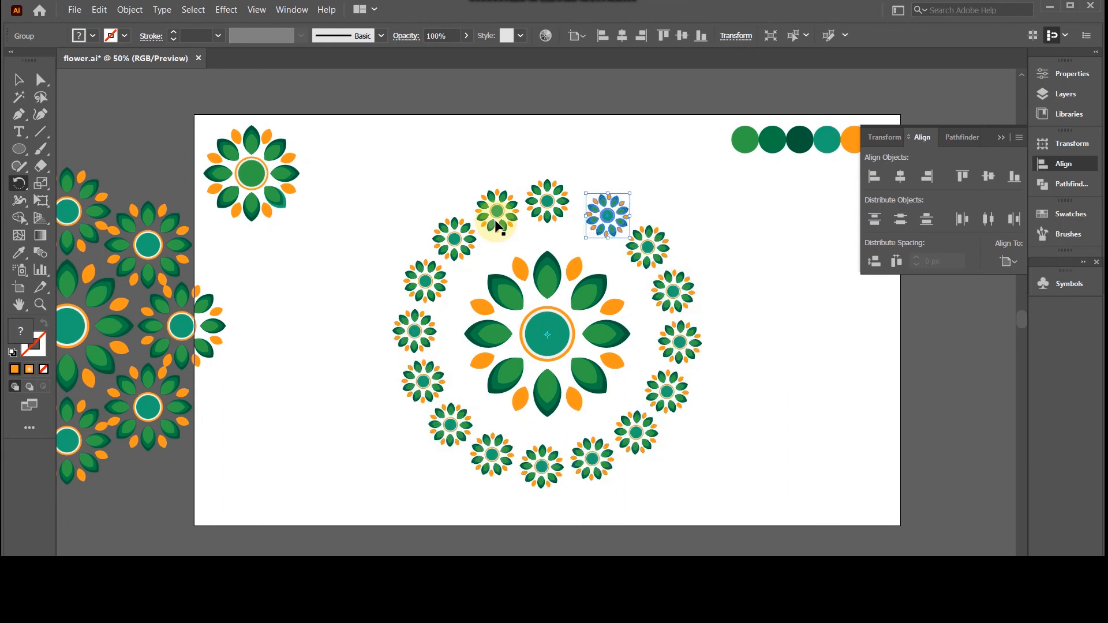
pyautogui.click(23, 80)
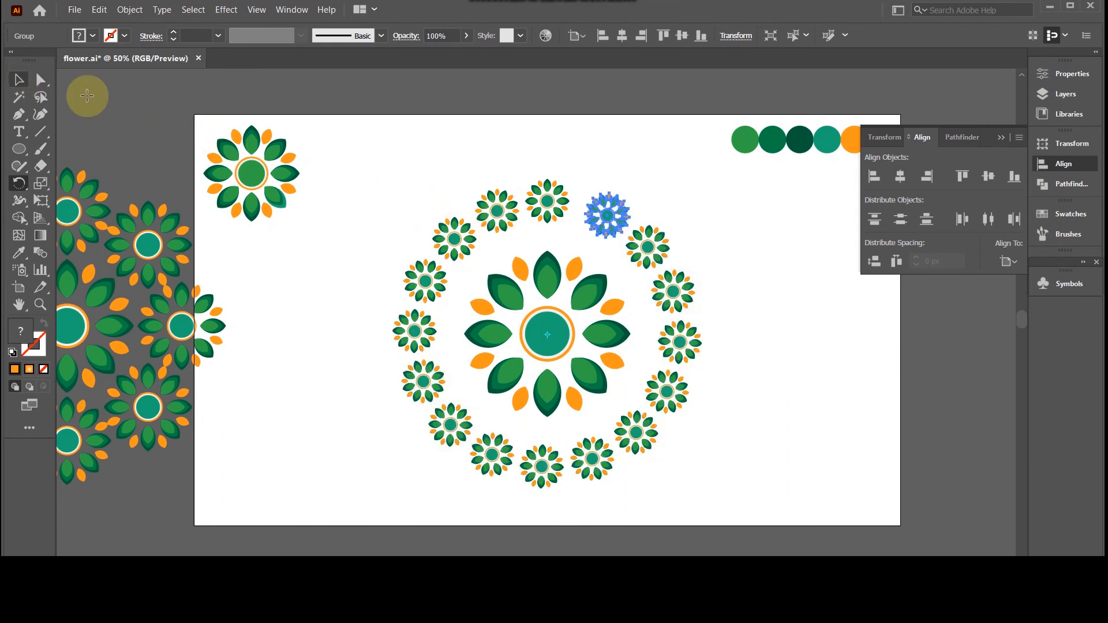
pyautogui.click(23, 79)
pyautogui.click(631, 164)
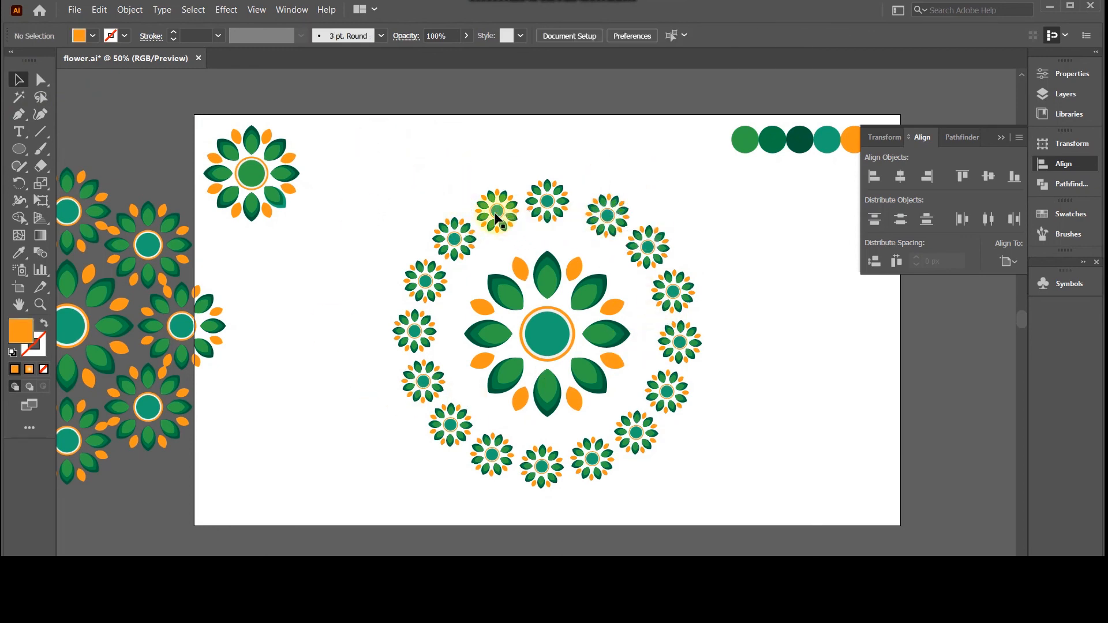
# Delete the two small flowers on either side of the topmost one in the ring.
pyautogui.click(511, 224)
pyautogui.press('Delete')
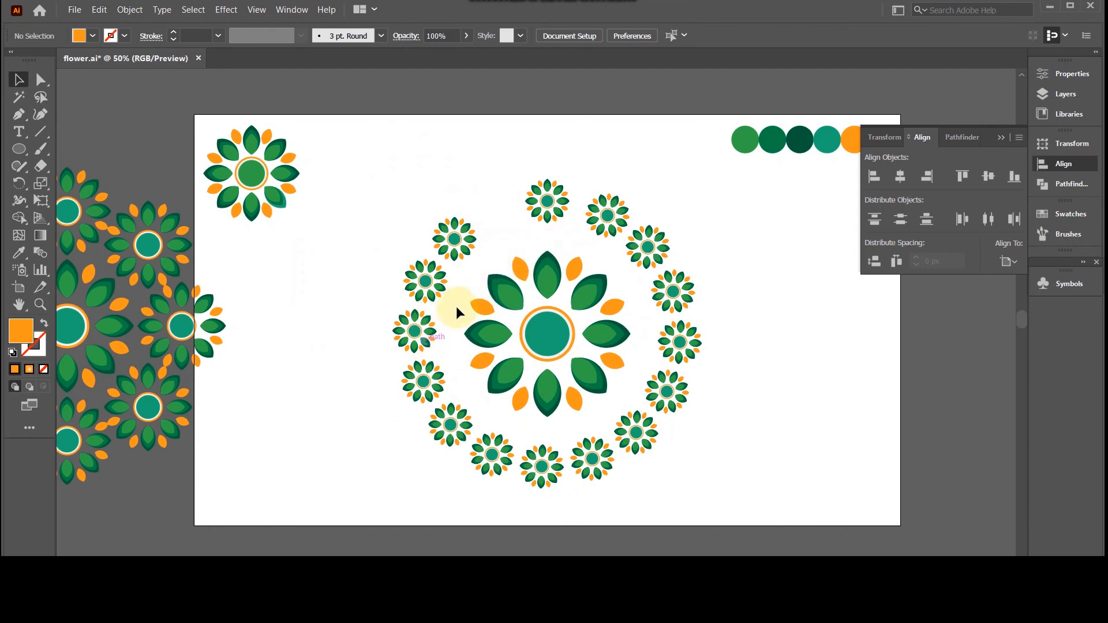
pyautogui.click(606, 217)
pyautogui.press('Delete')
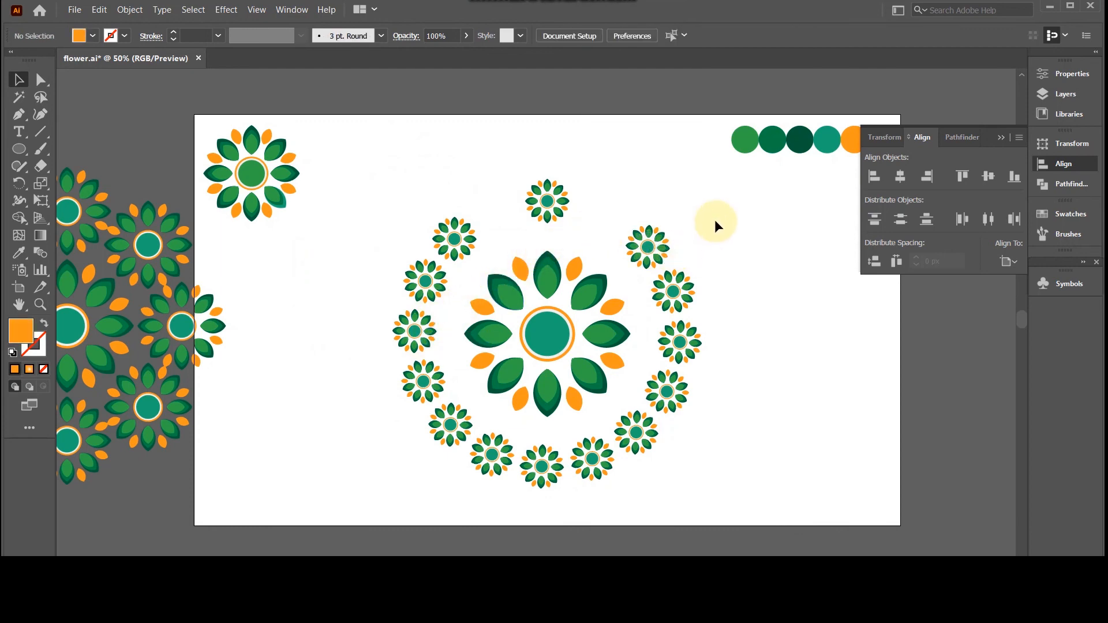